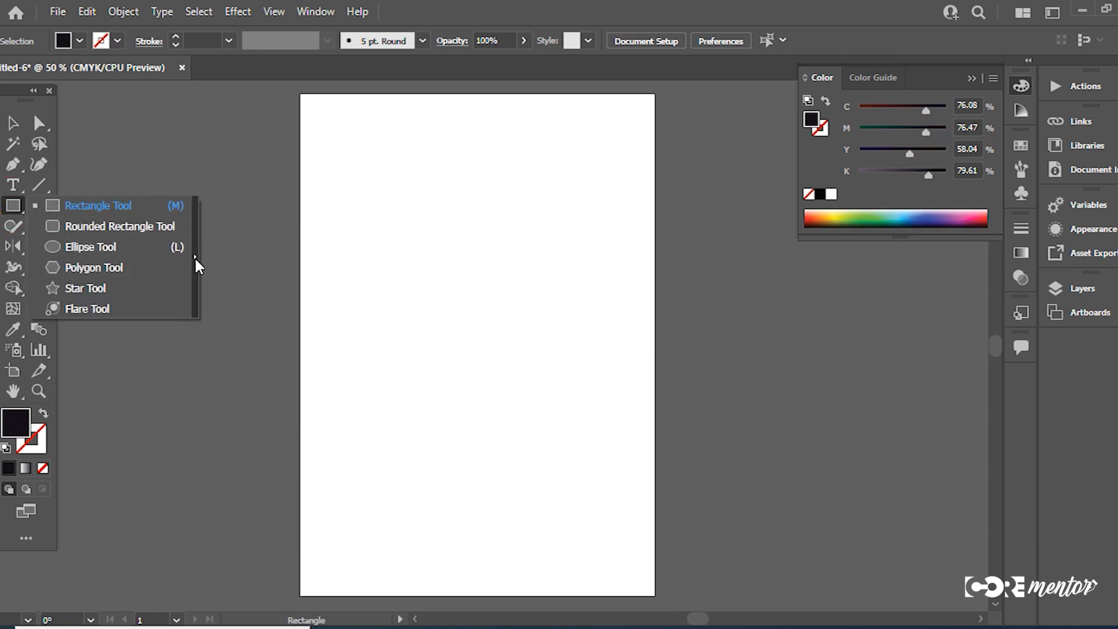
- Tear off the shape tools as a floating panel and place it between the toolbar and the artboard
click(195, 256)
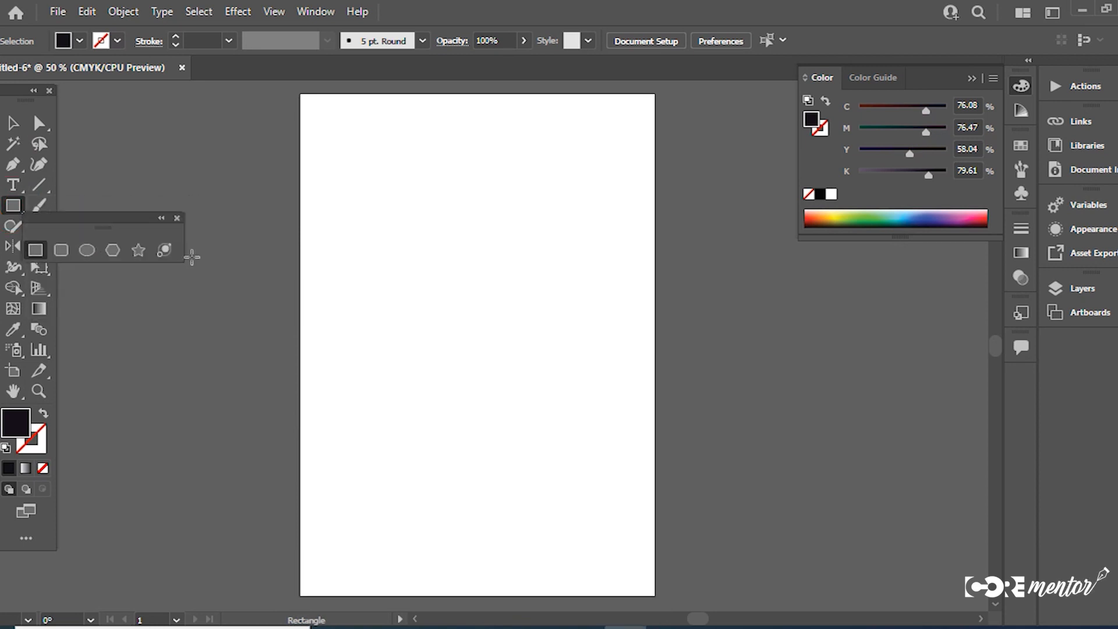
drag(113, 214, 170, 111)
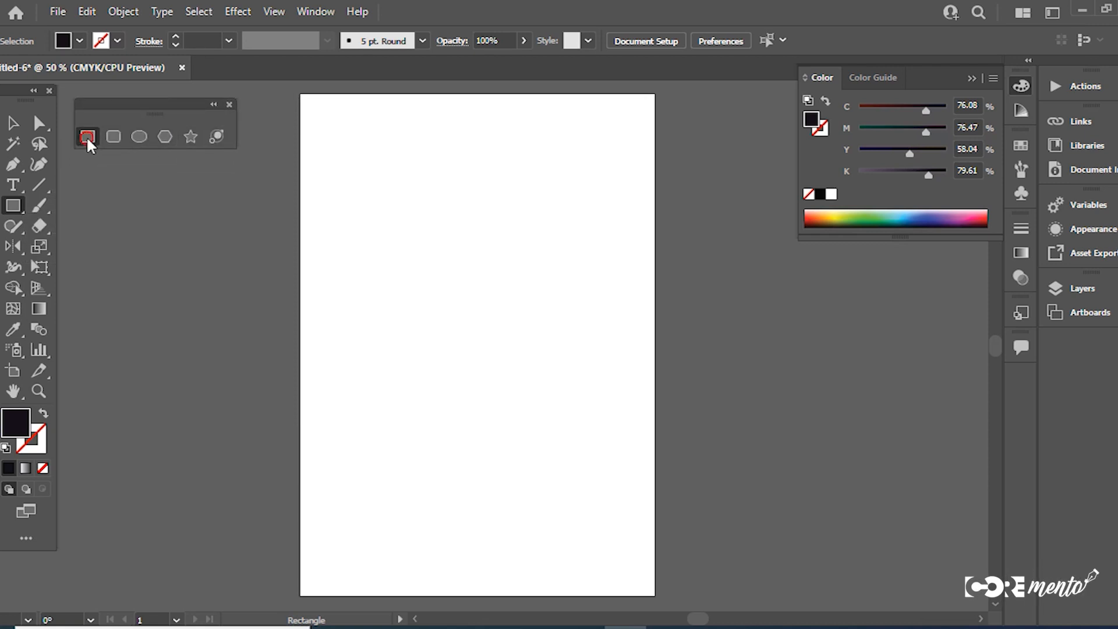
- Draw six rectangles across the upper part of the artboard, filled black, dark green, ochre, yellow, light blue and dark red
drag(327, 121, 396, 190)
drag(420, 120, 635, 193)
click(859, 220)
click(821, 220)
drag(428, 180, 506, 239)
click(834, 221)
drag(321, 222, 613, 310)
click(903, 216)
click(985, 219)
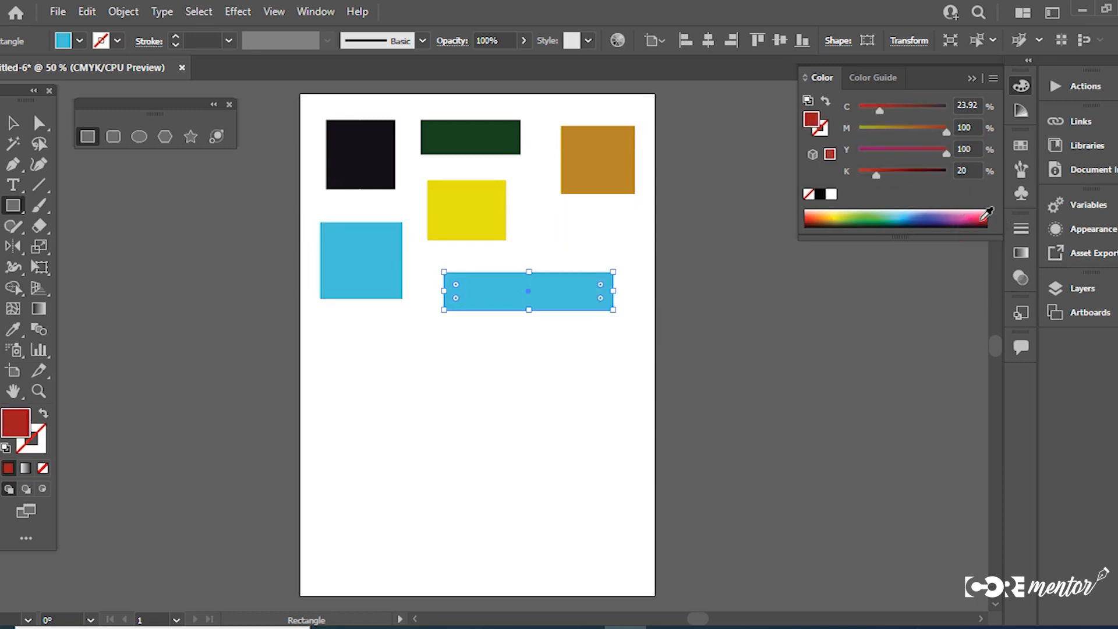
- Select all the rectangles and scale them down together toward the artboard's upper-left corner, then deselect them
click(13, 122)
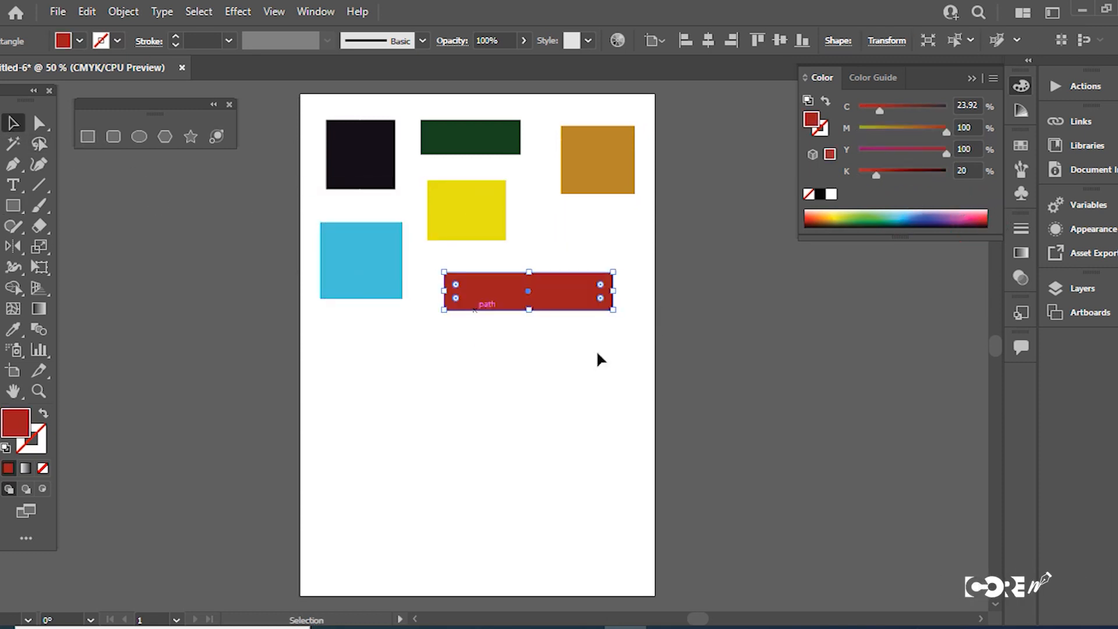
scroll(466, 244, up, 1)
key(ctrl+a)
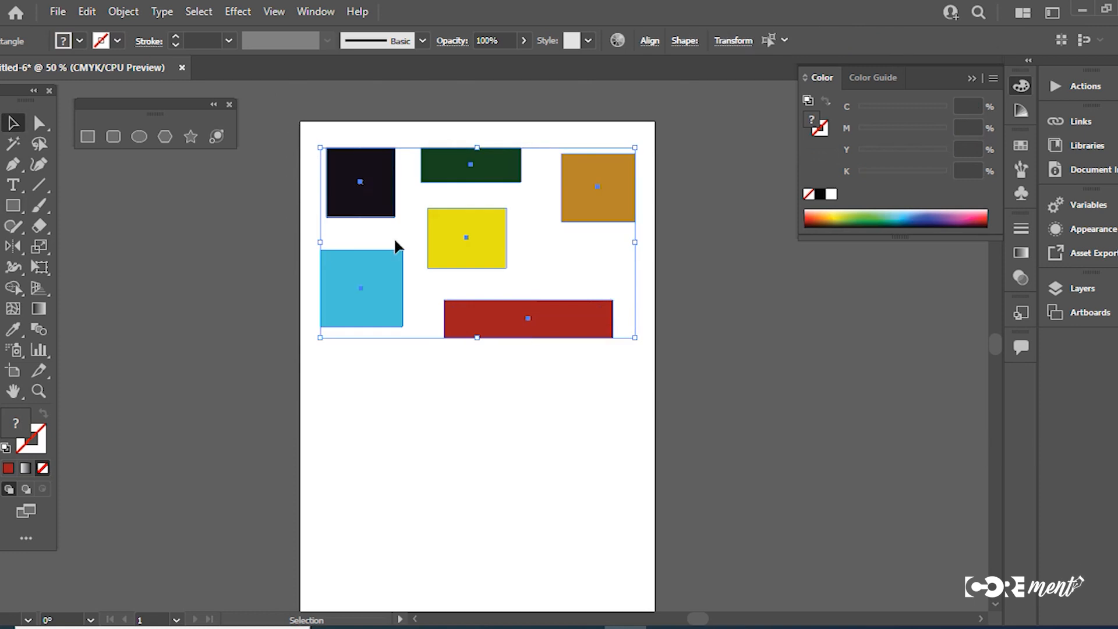
drag(636, 339, 504, 252)
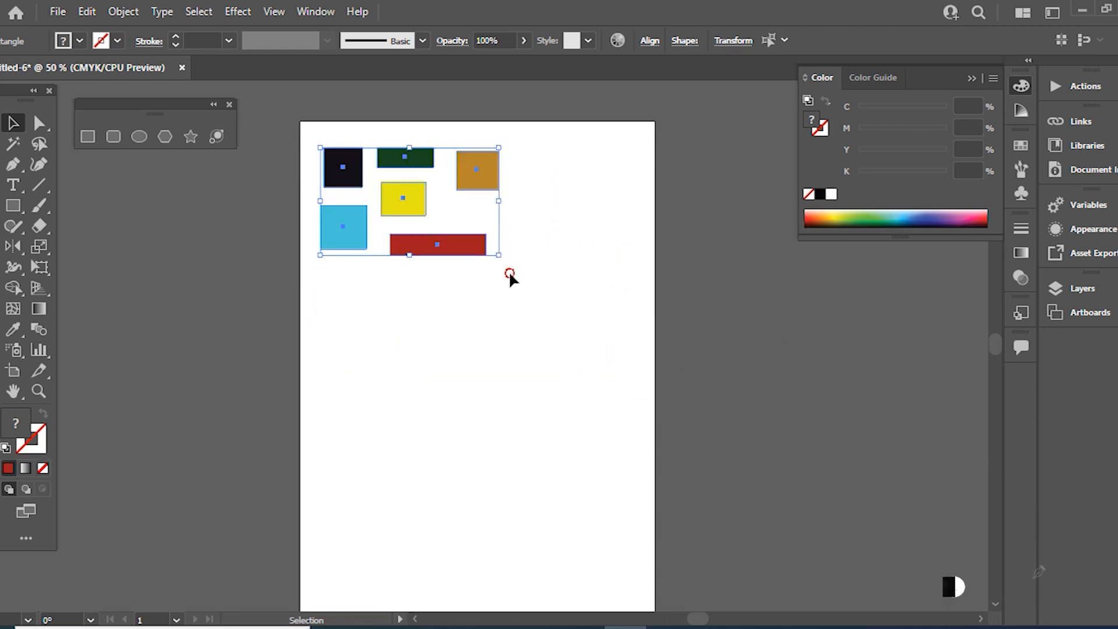
click(511, 274)
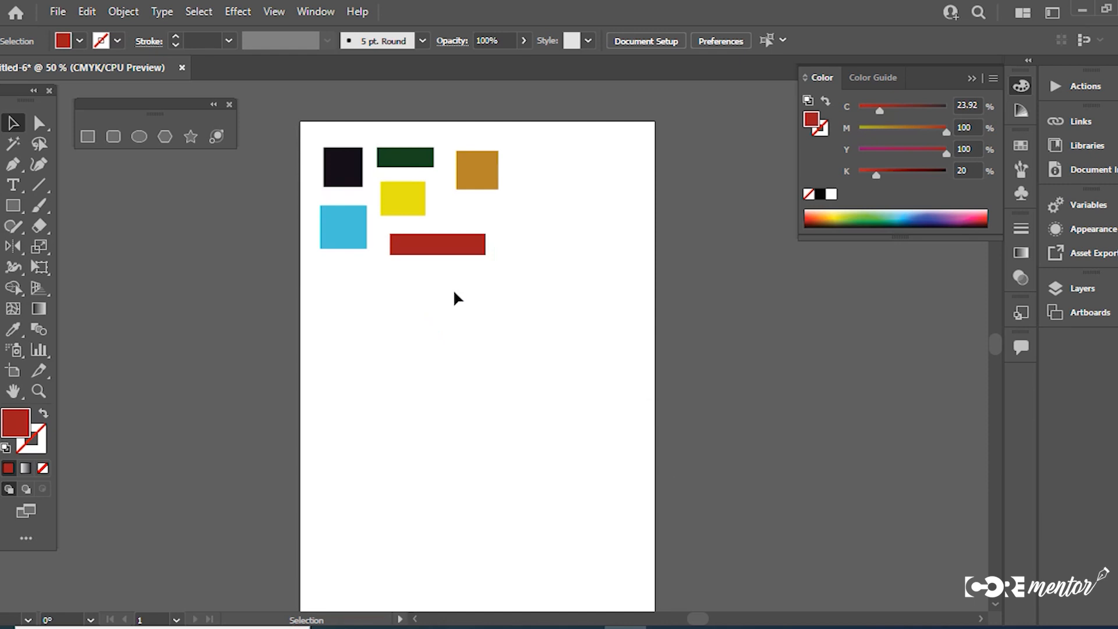
- Copy and paste the ochre square, placing the copy just to the right of the original
click(471, 172)
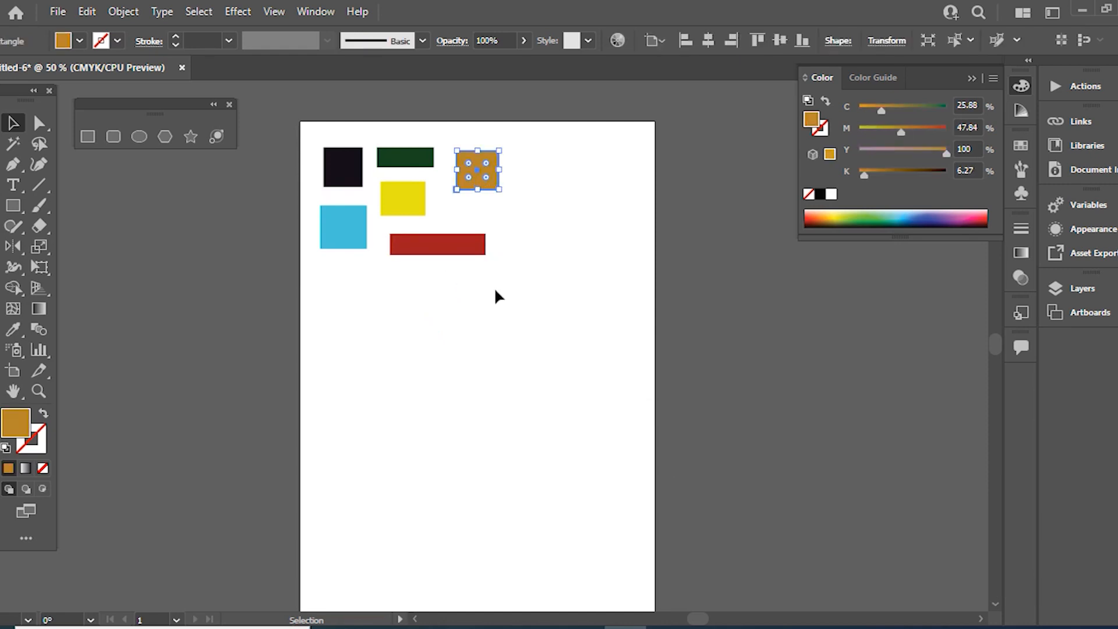
key(a)
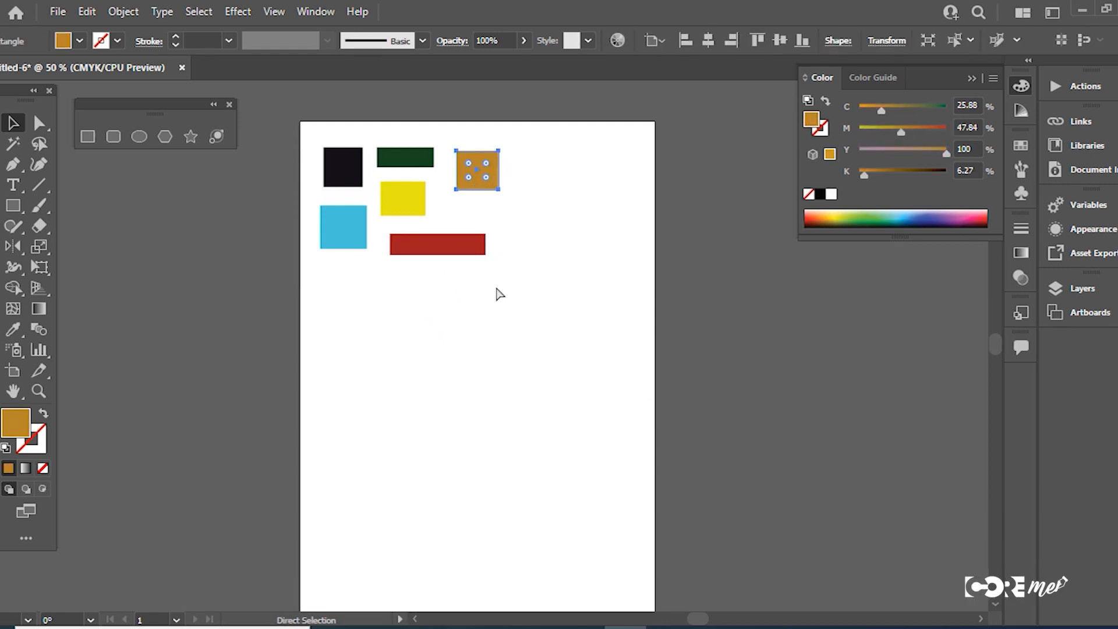
key(v)
key(ctrl+v)
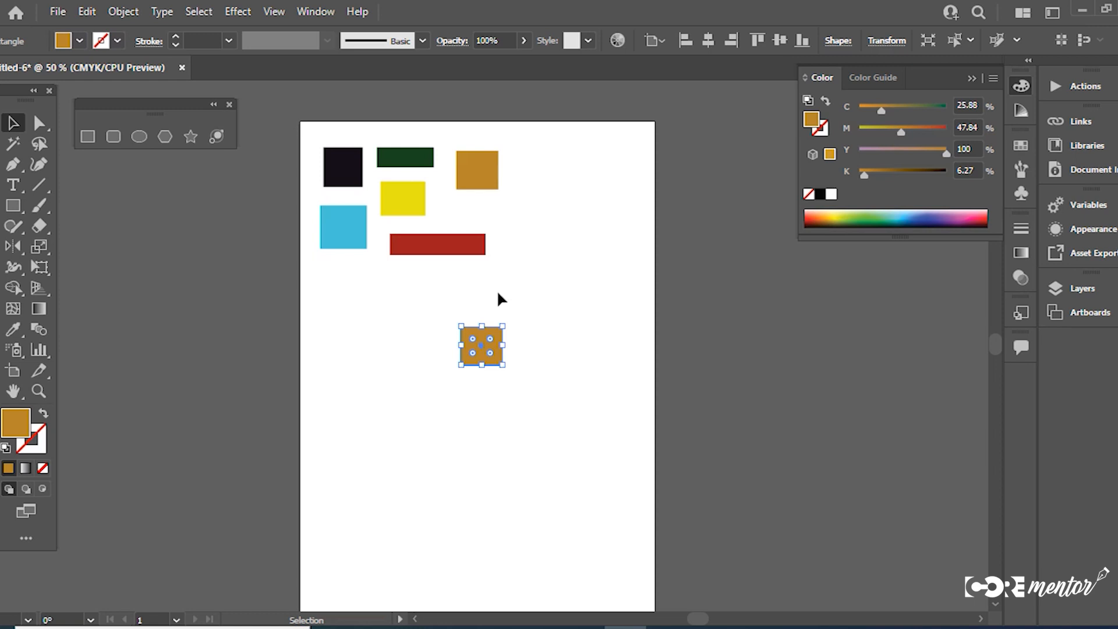
drag(492, 352, 551, 171)
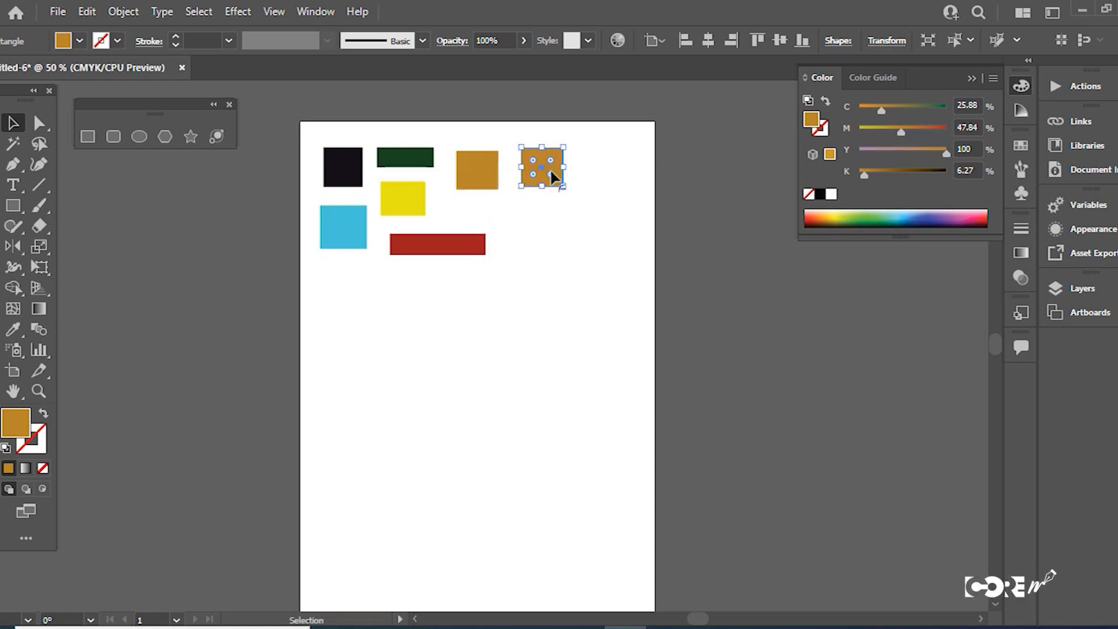
click(540, 261)
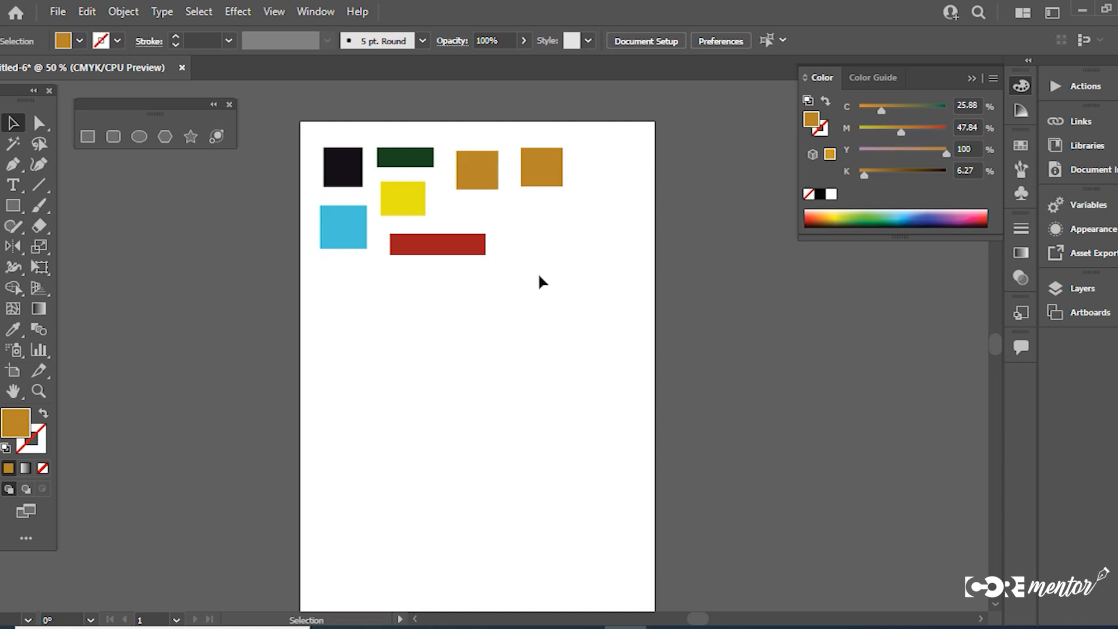
- Duplicate the light-blue square into four scattered copies and the dark red bar into three stacked copies below
click(344, 218)
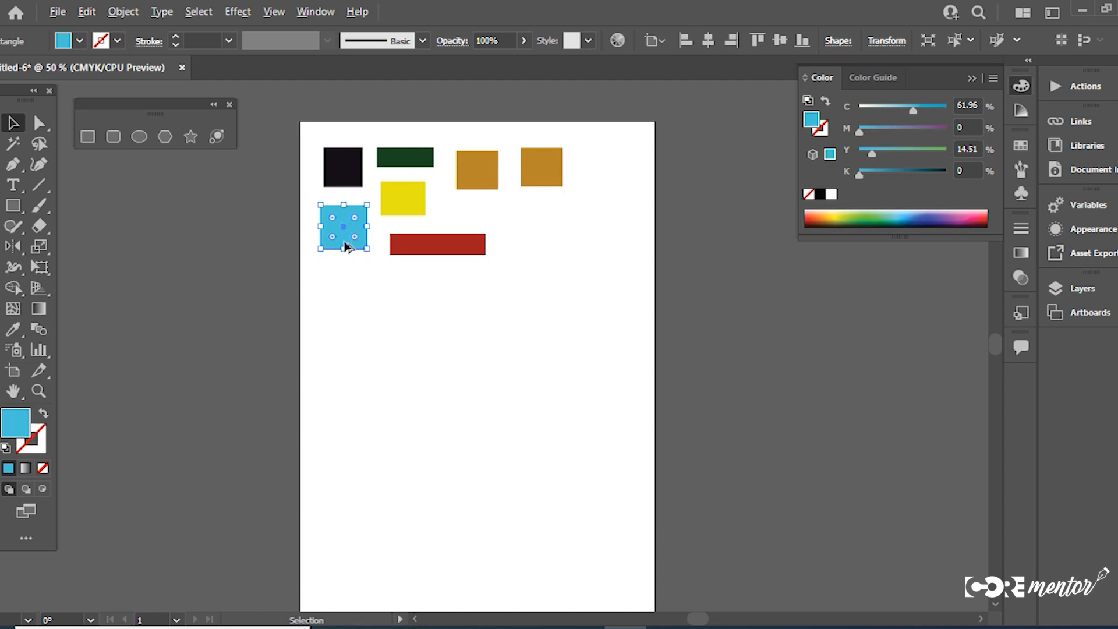
drag(346, 246, 595, 266)
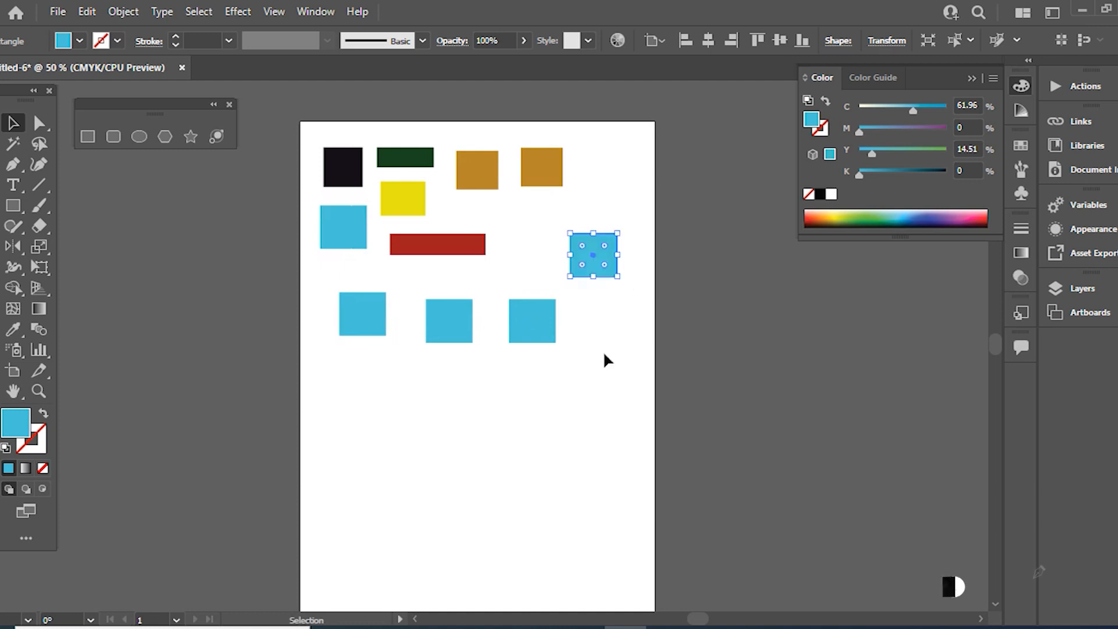
click(604, 354)
drag(451, 248, 408, 418)
drag(407, 418, 408, 460)
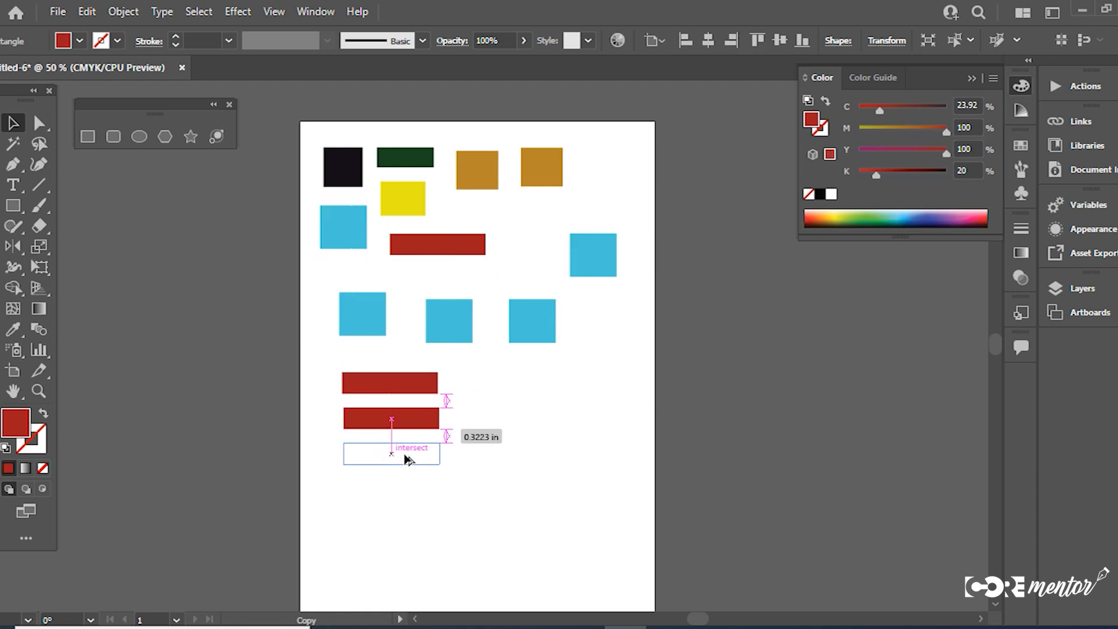
click(343, 167)
drag(333, 157, 494, 383)
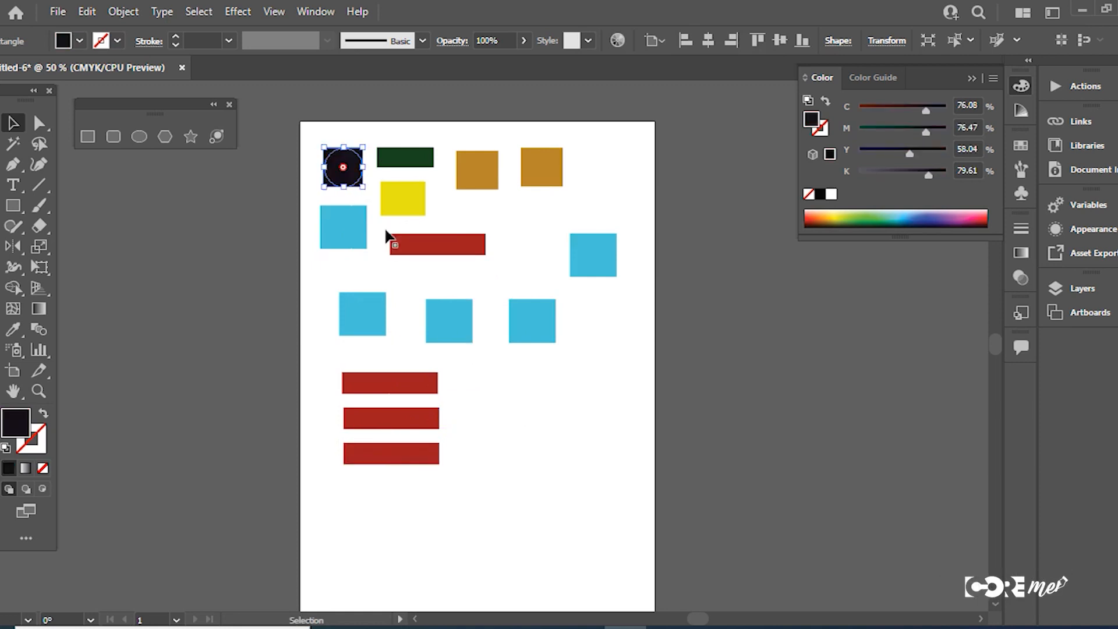
key(ctrl+z)
- Duplicate the black square, the dark red bar and the dark green bar to the right of the stacked red bars
drag(345, 183, 486, 388)
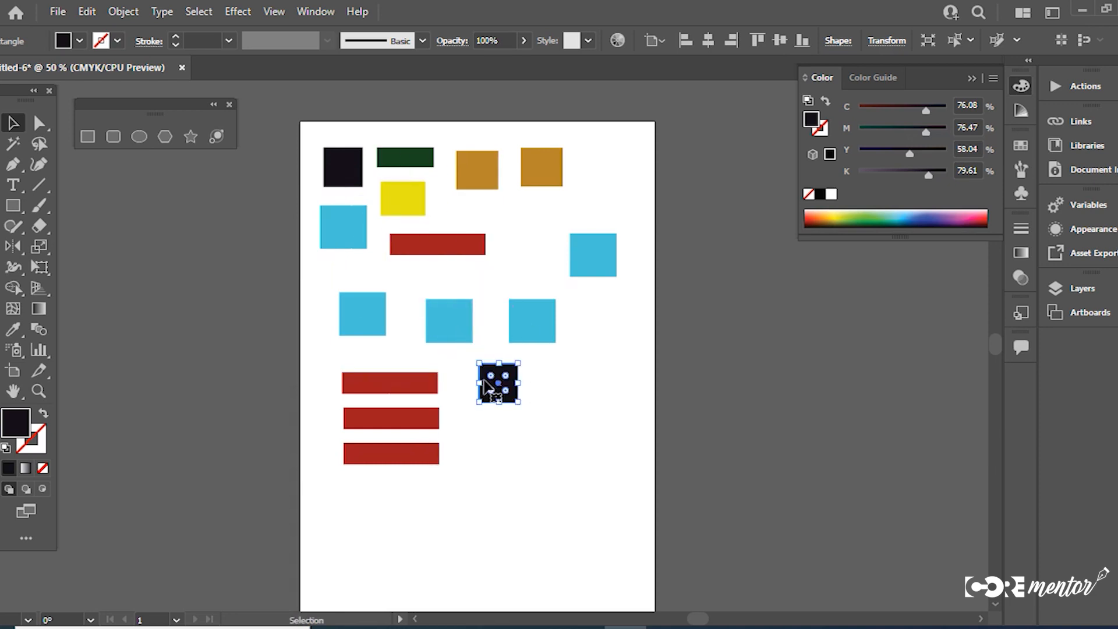
drag(437, 248, 541, 437)
drag(411, 166, 584, 383)
- Select all the shapes, duplicate them onto the empty canvas right of the artboard, and delete the copies
drag(605, 469, 250, 77)
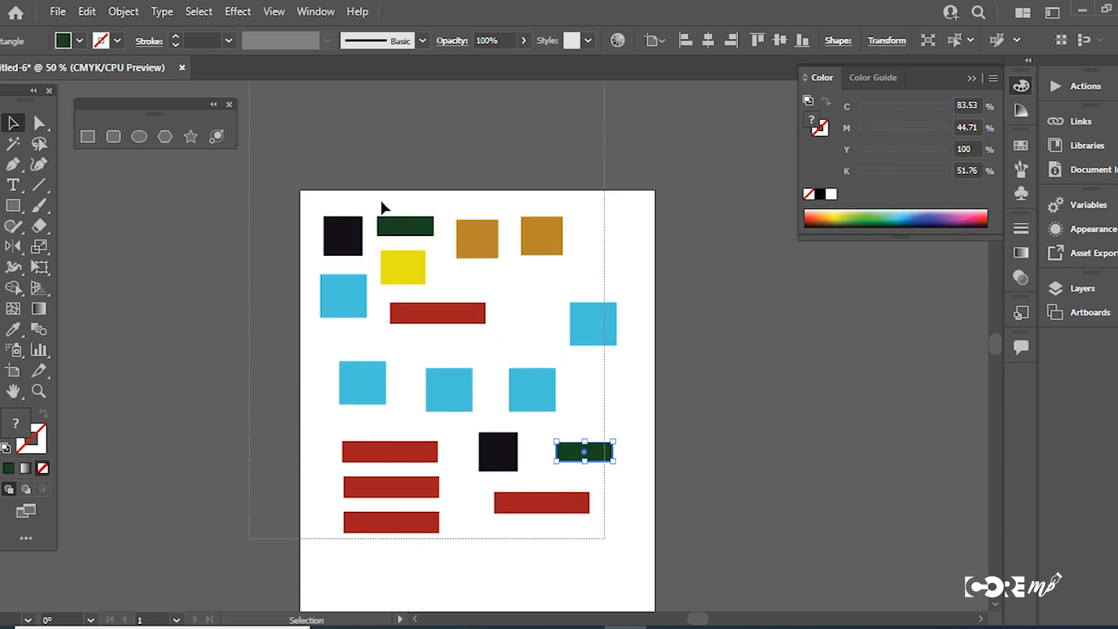
key(ctrl+a)
drag(495, 453, 323, 417)
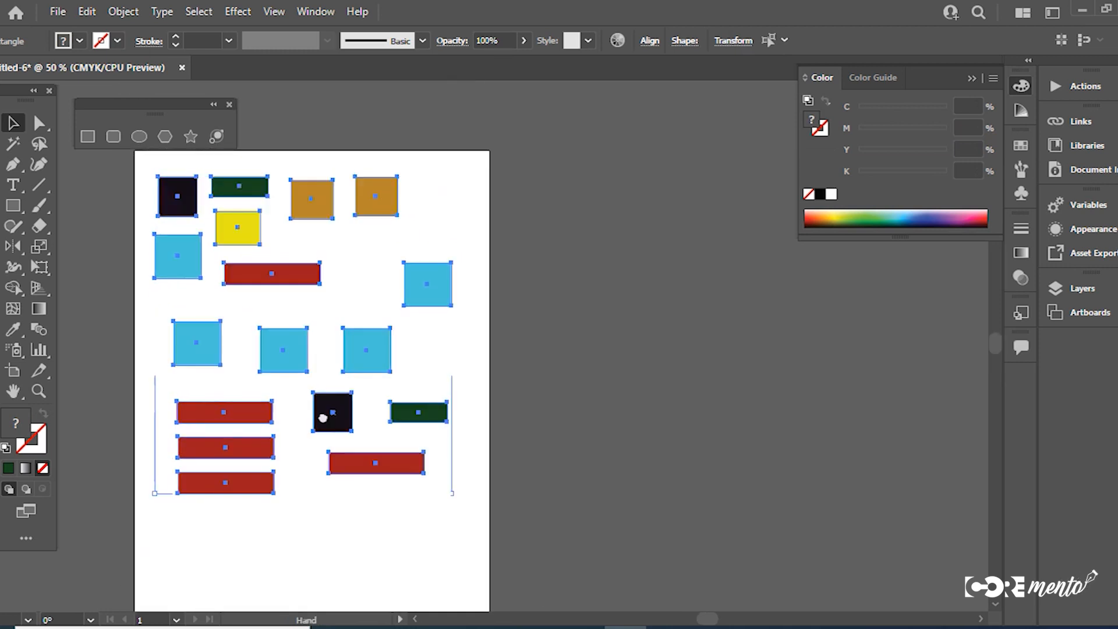
drag(215, 356, 606, 371)
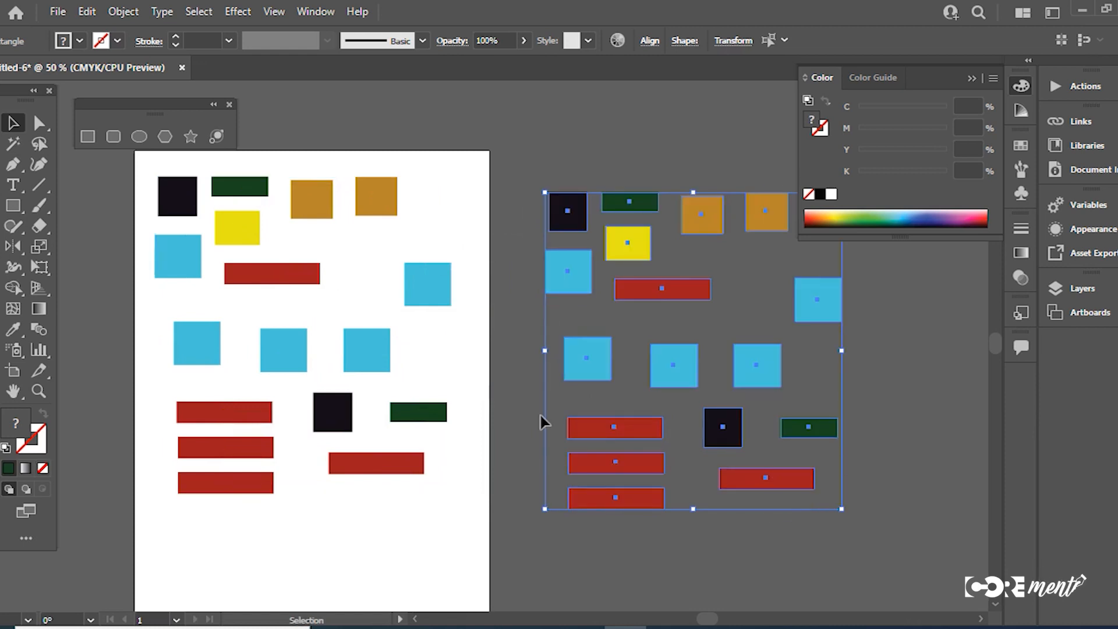
key(Delete)
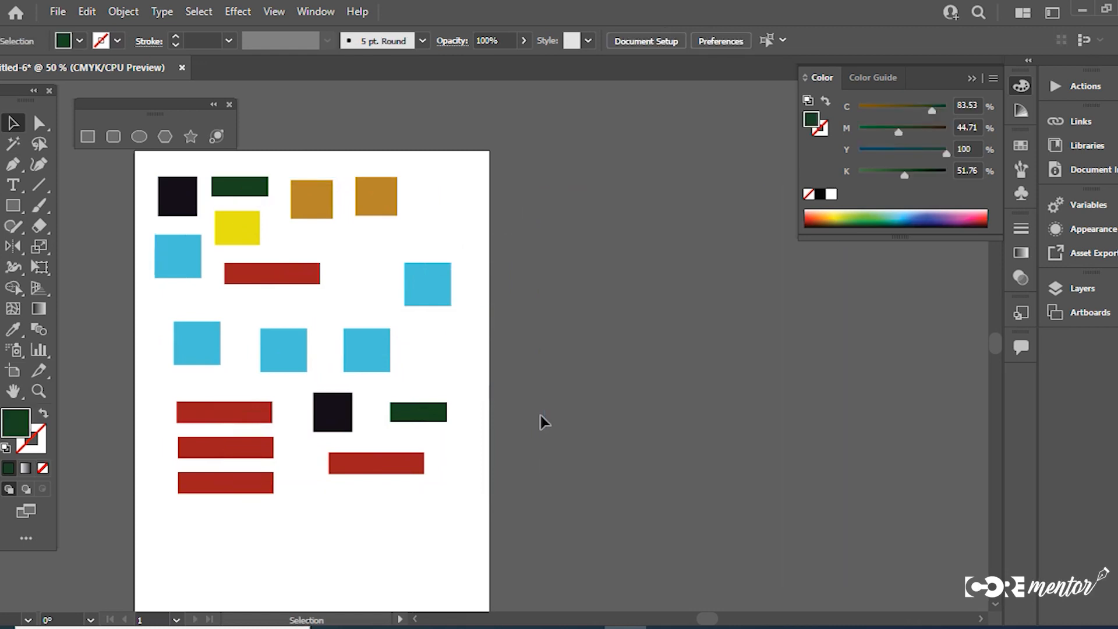
- Recolour the middle light-blue square of the lower row bright red and enlarge it toward the upper right
drag(365, 357, 511, 357)
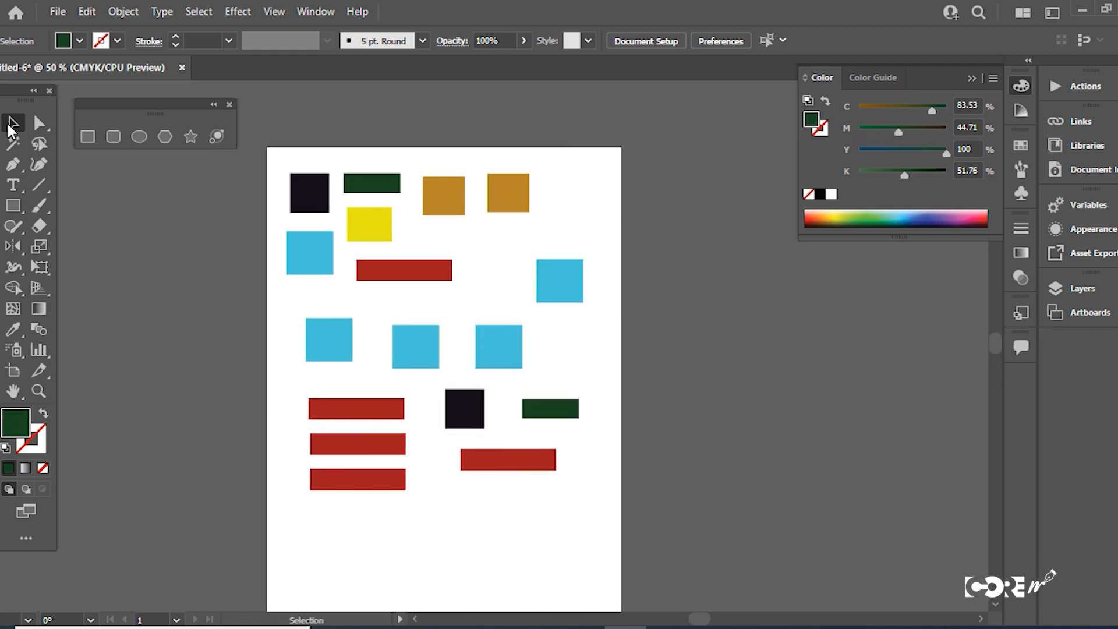
click(426, 365)
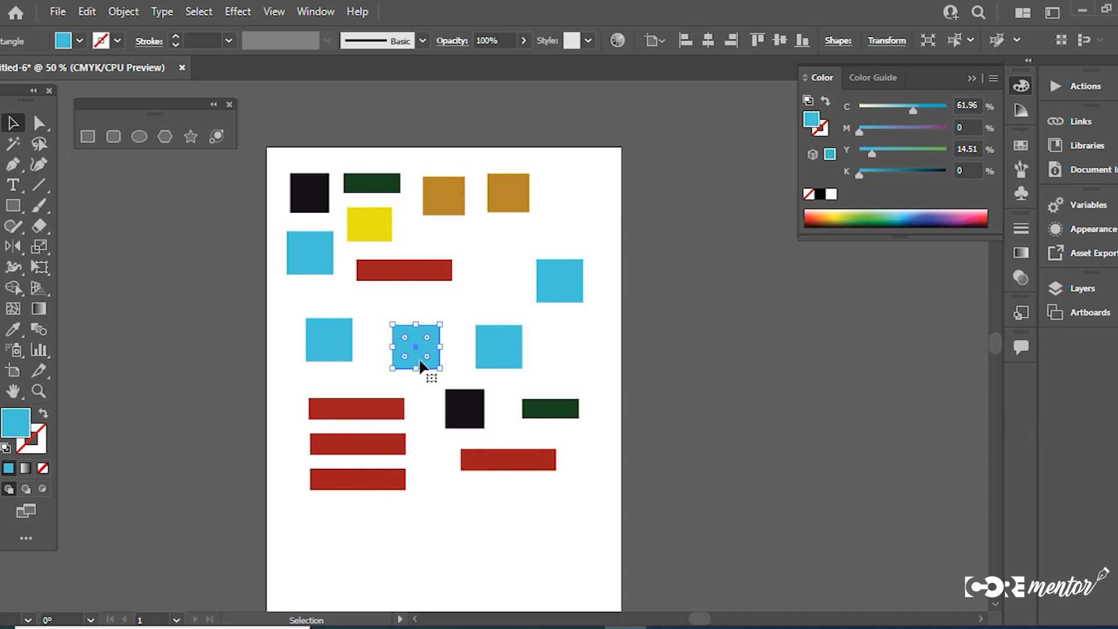
click(854, 218)
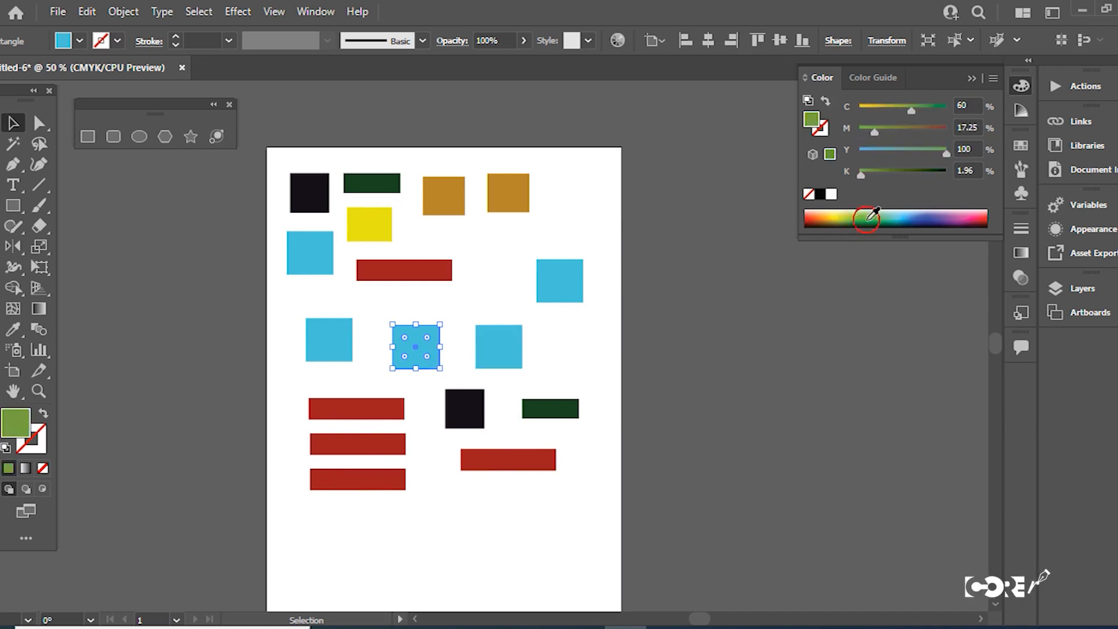
drag(926, 233, 986, 219)
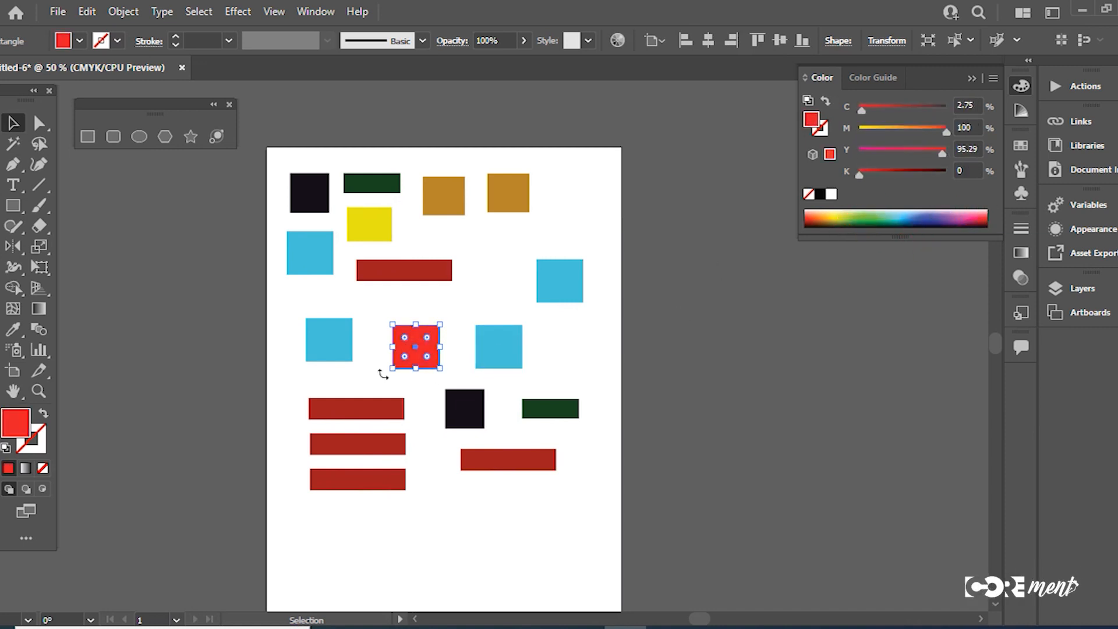
drag(439, 325, 490, 303)
- Stretch the dark red bar below the lower black square downward into a tall rectangle
click(498, 463)
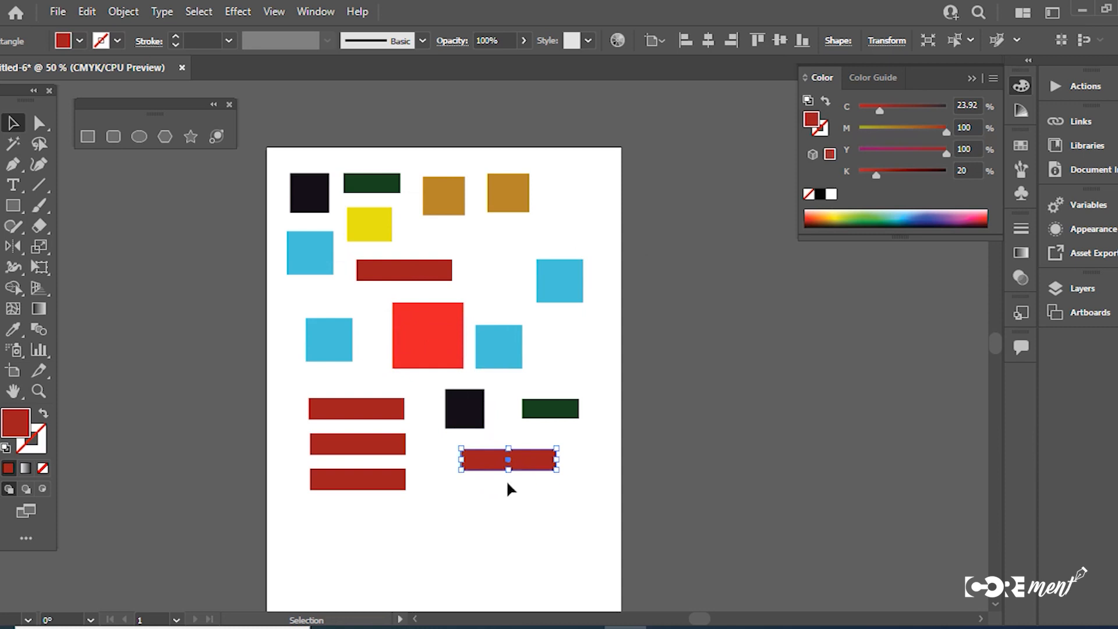
drag(509, 475, 509, 562)
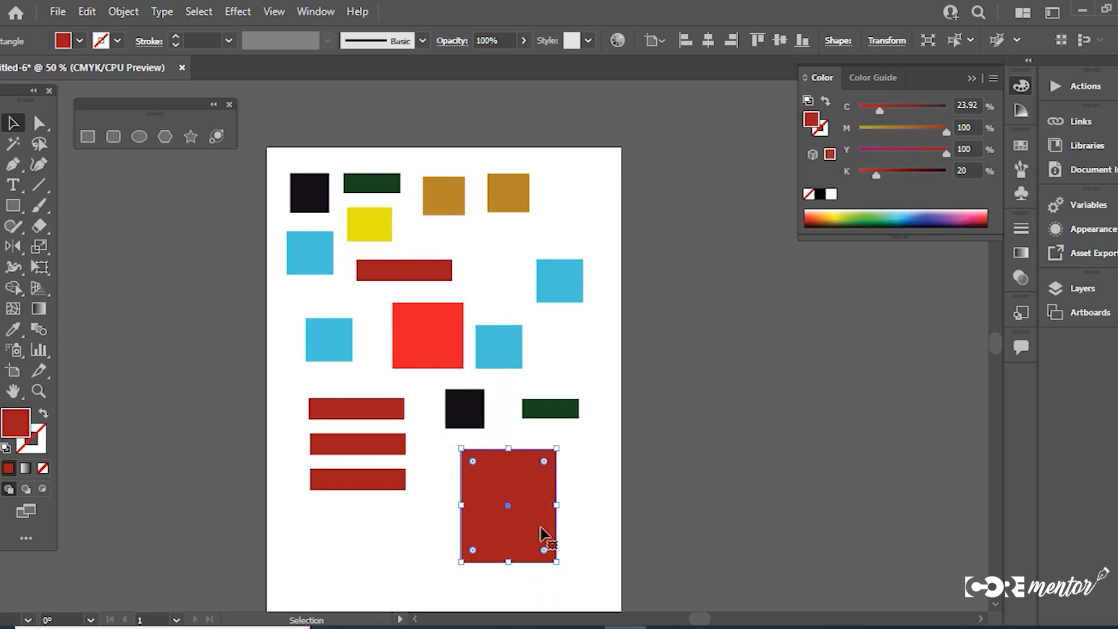
click(691, 312)
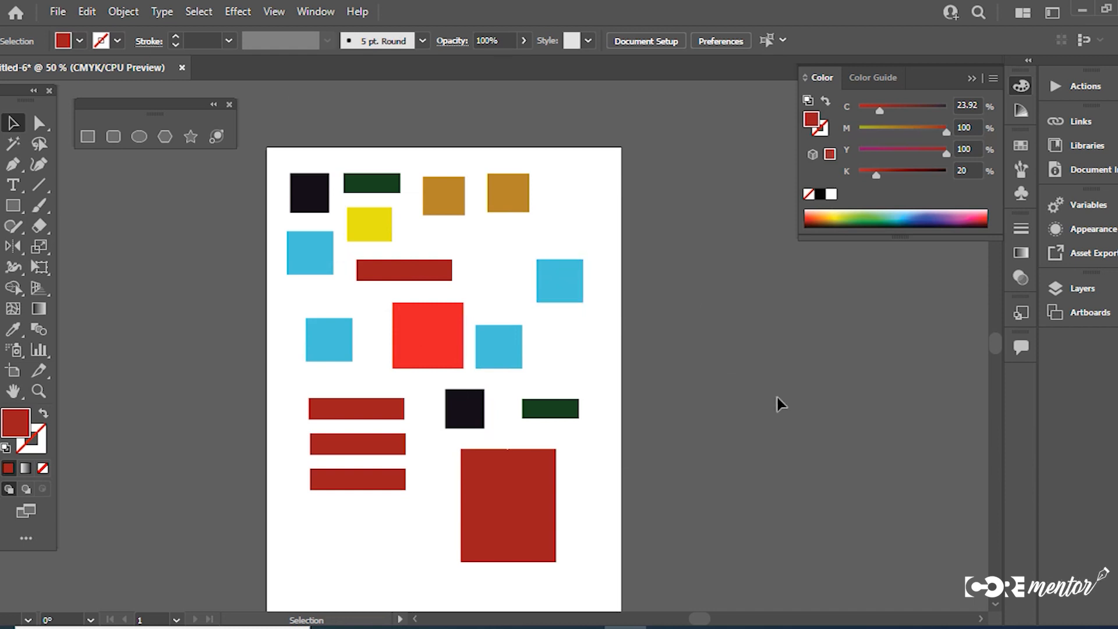
- Move the tall dark red rectangle up over the rightmost light-blue square, and shift the lower blue square slightly down and right
click(561, 287)
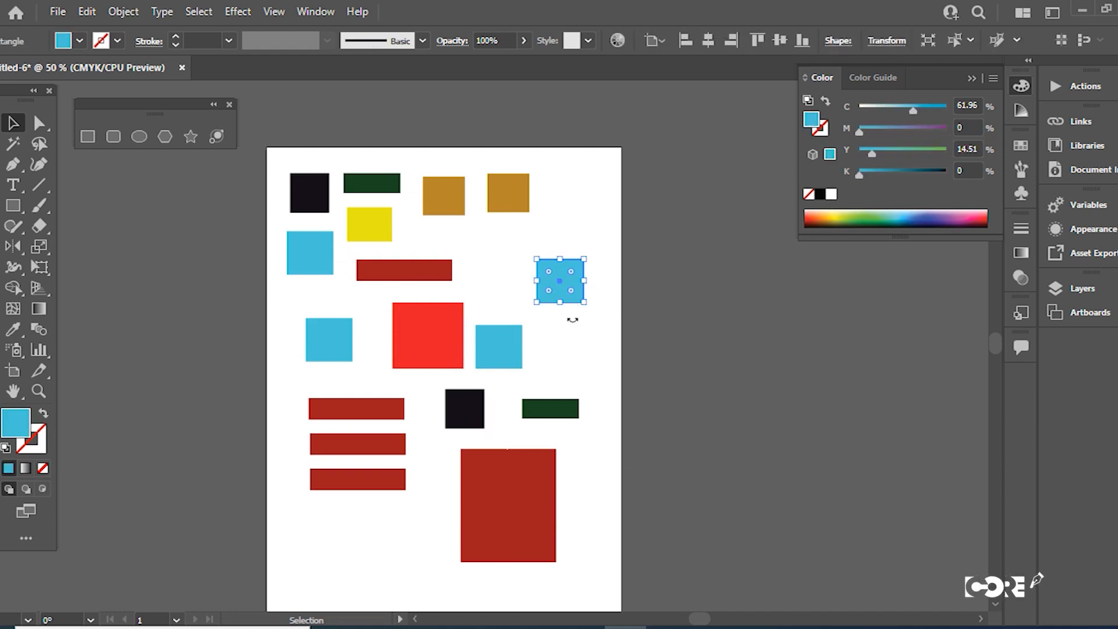
click(597, 364)
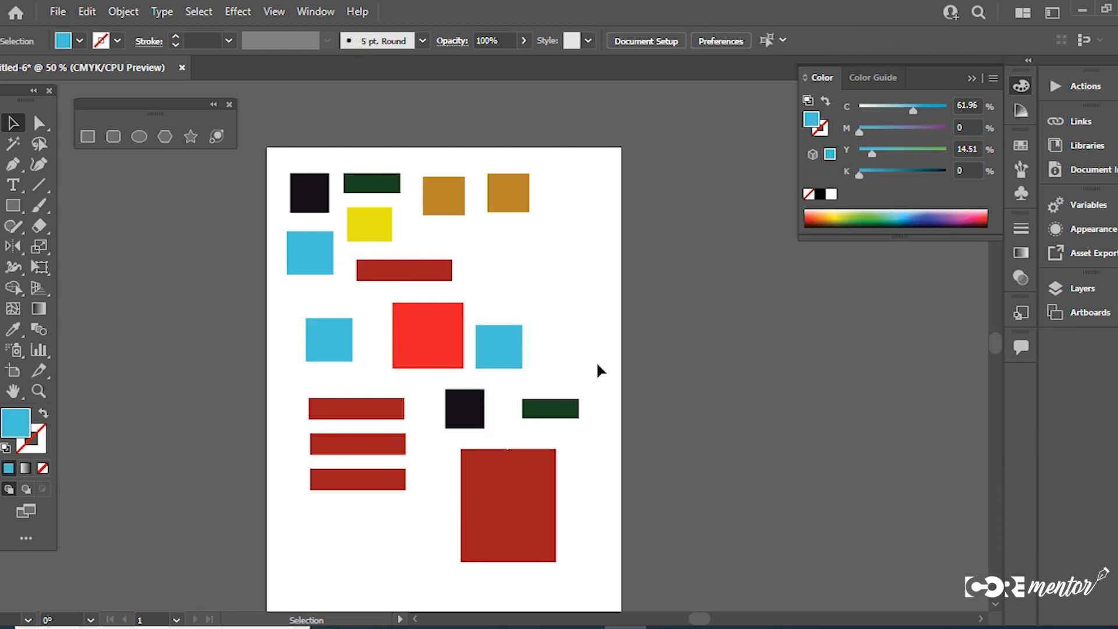
drag(517, 462, 563, 299)
drag(505, 364, 515, 370)
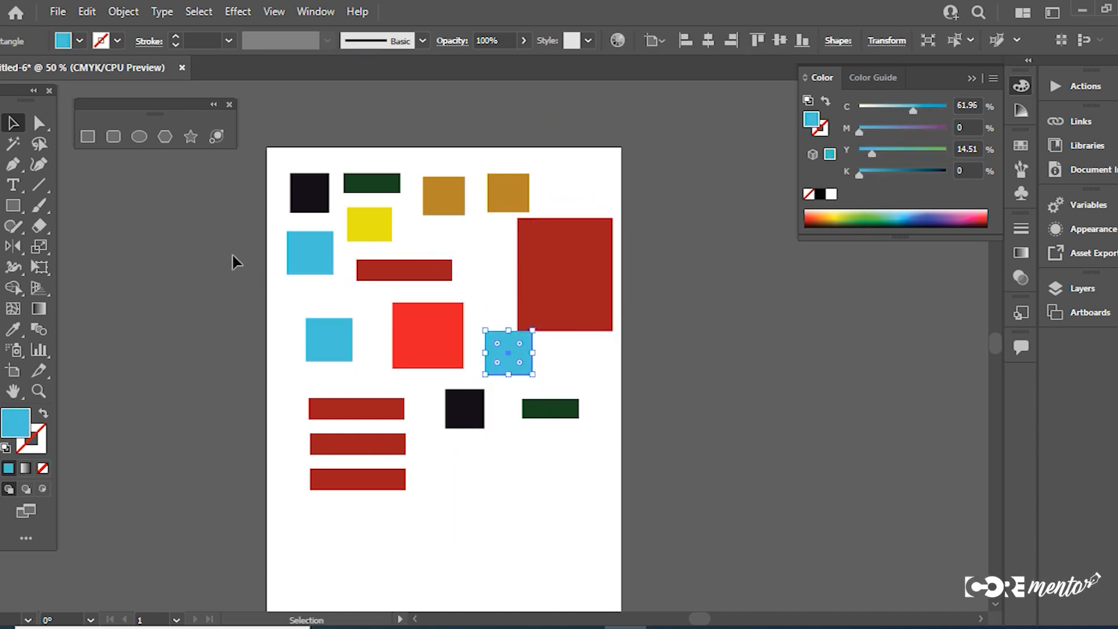
- With the Direct Selection tool, move the selected light-blue square down below the lower dark green bar, then return to the Selection tool
click(40, 124)
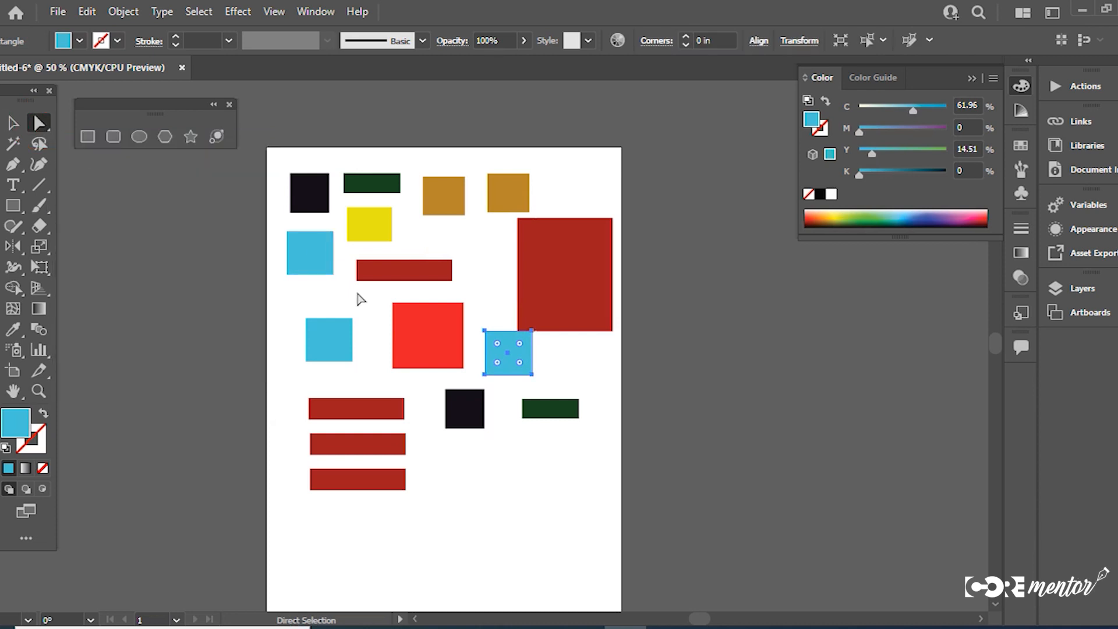
key(ctrl+space)
ctrl+click(520, 327)
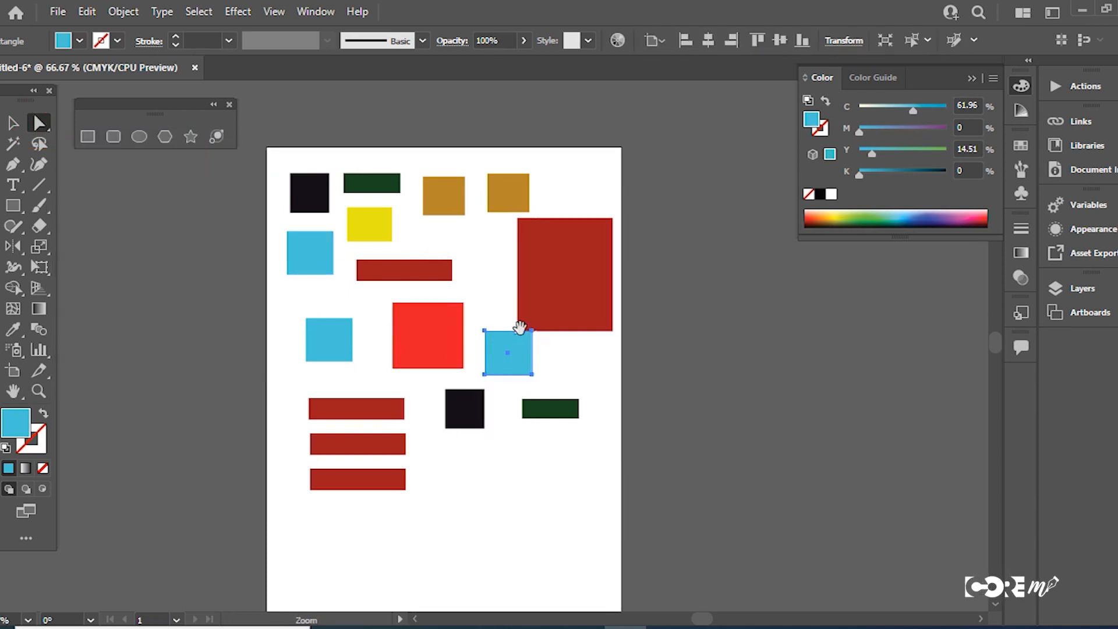
drag(467, 398, 496, 585)
scroll(502, 331, down, 5)
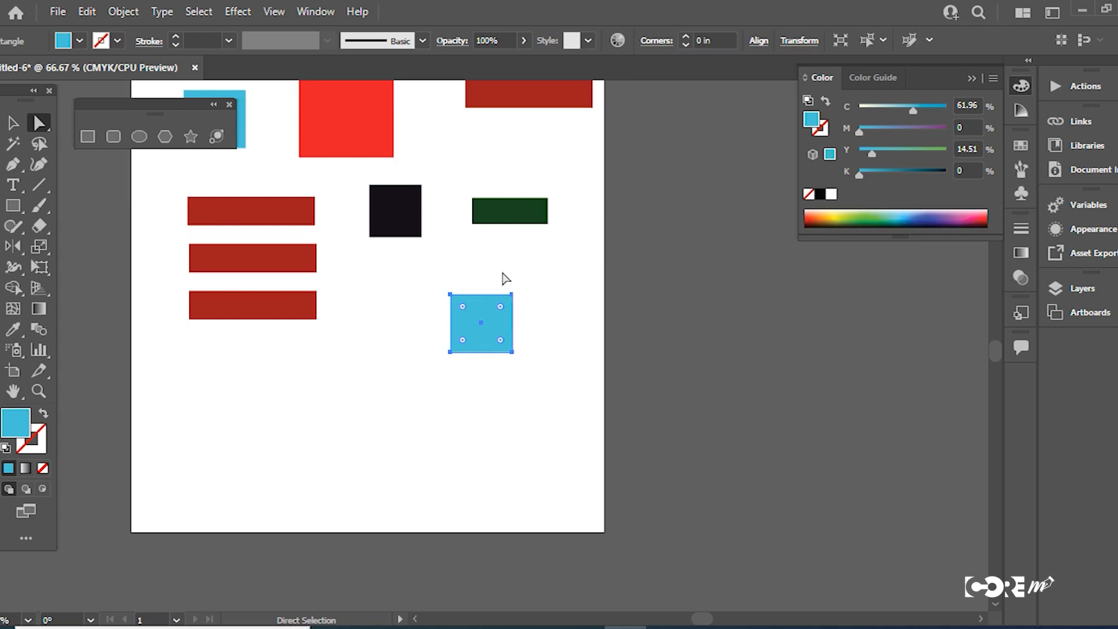
click(13, 122)
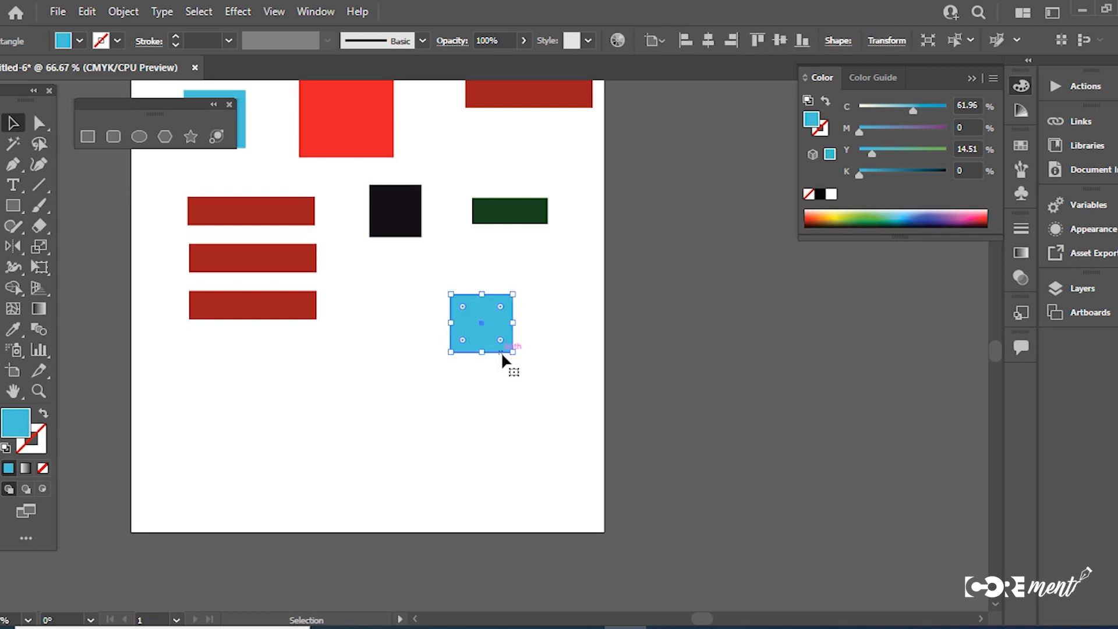
- Enlarge the light-blue square toward the lower right, and with Direct Selection move its upper-right anchor up and upper-left anchor down-left
drag(513, 354, 568, 403)
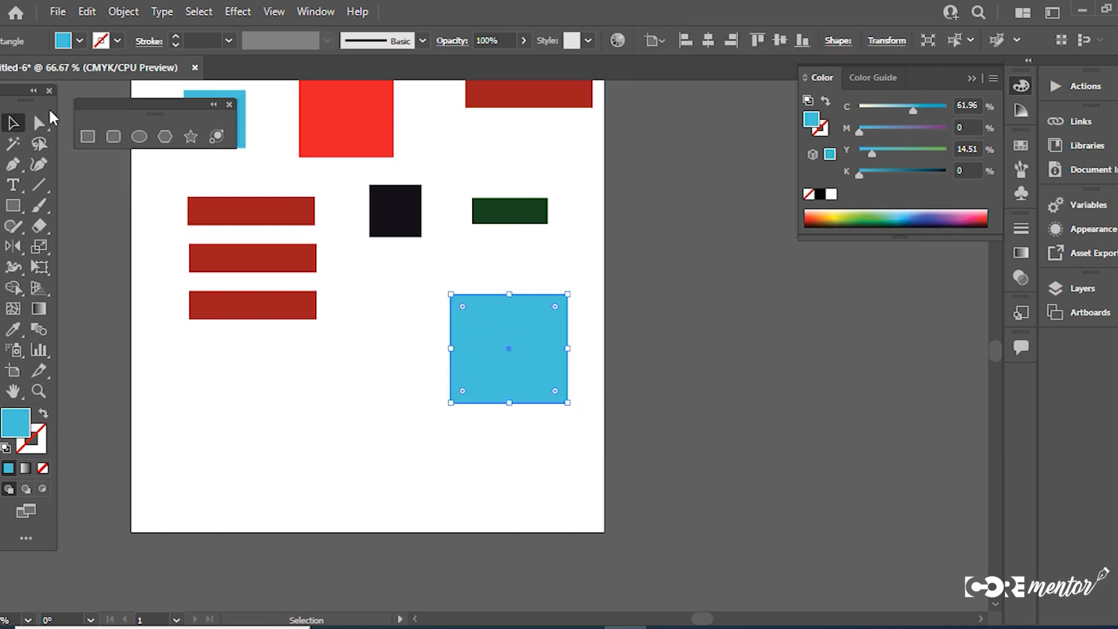
click(39, 124)
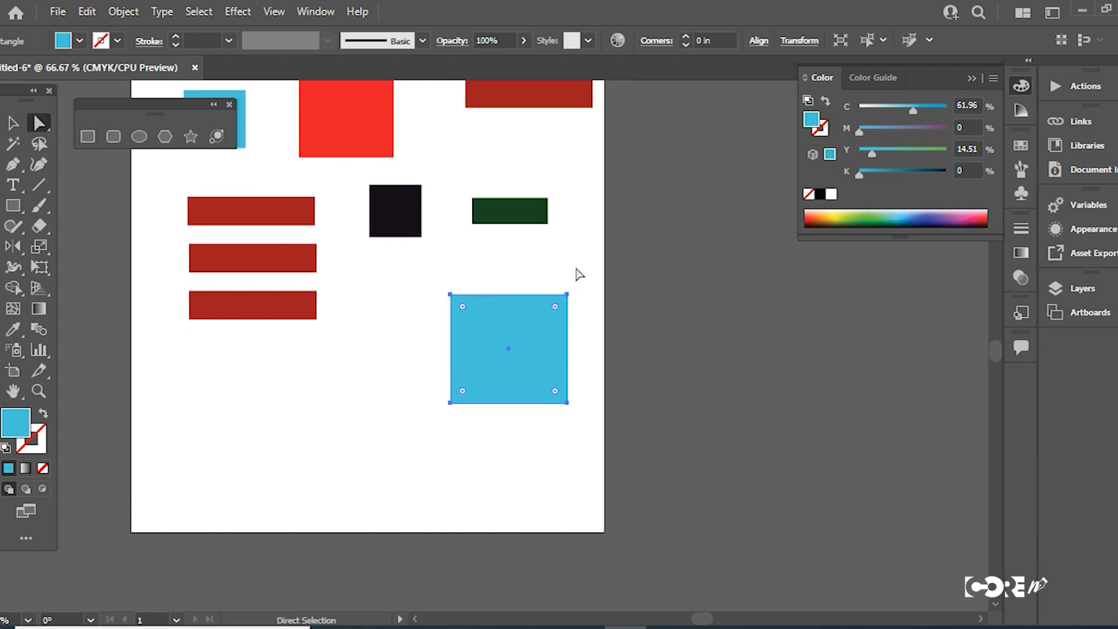
drag(574, 282, 559, 305)
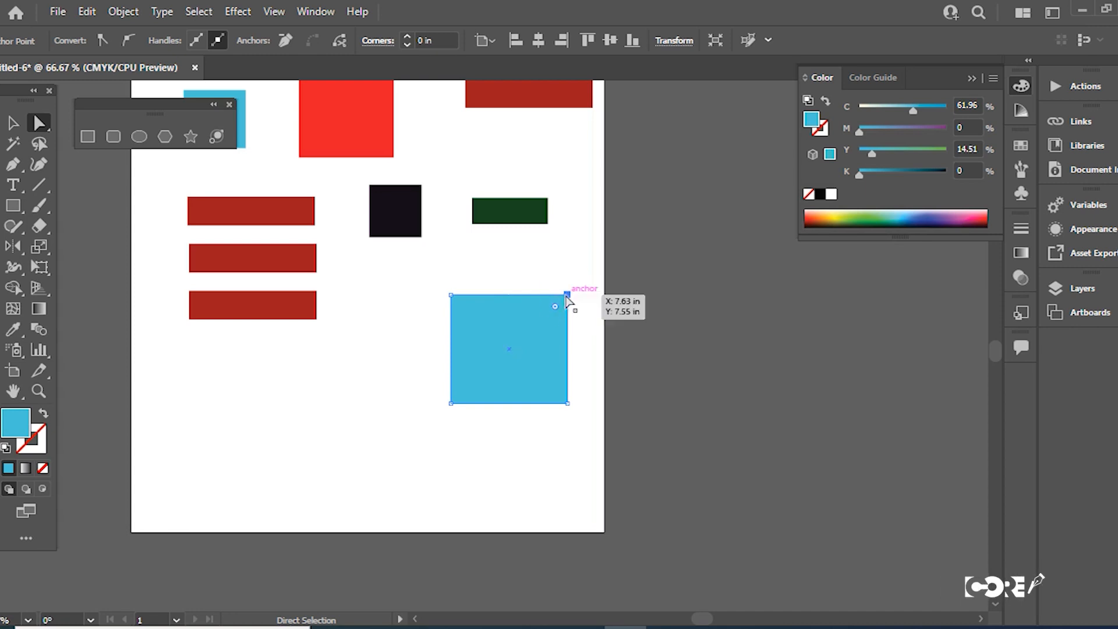
drag(566, 295, 567, 253)
click(450, 295)
drag(450, 296, 316, 376)
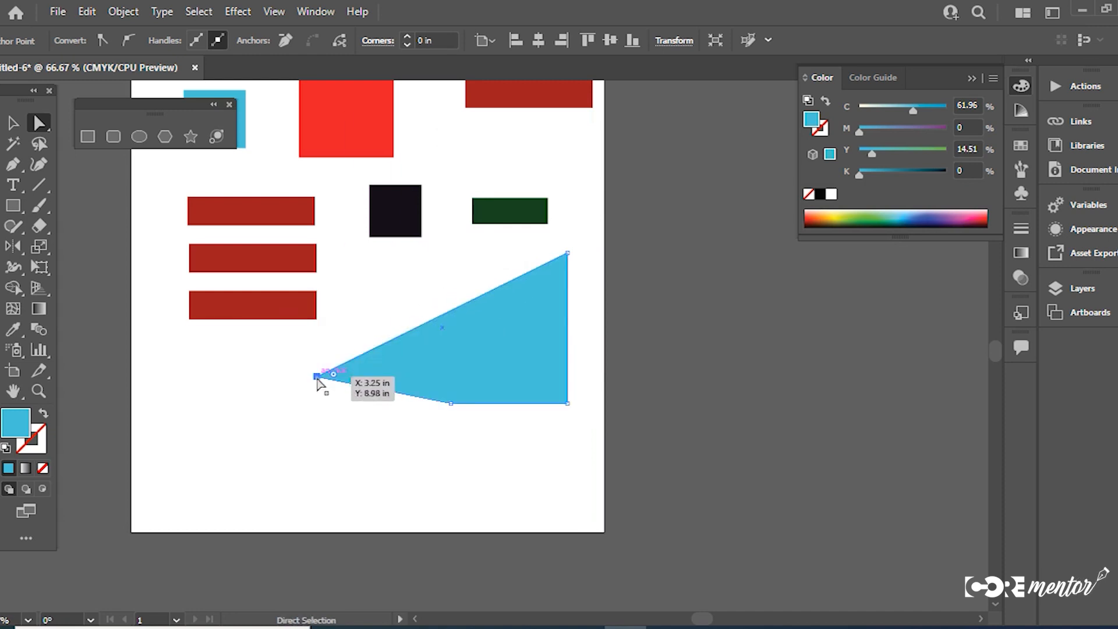
- Try moving the blue shape's lower-left anchor inward and up, undo the move, and deselect everything
drag(451, 403, 533, 314)
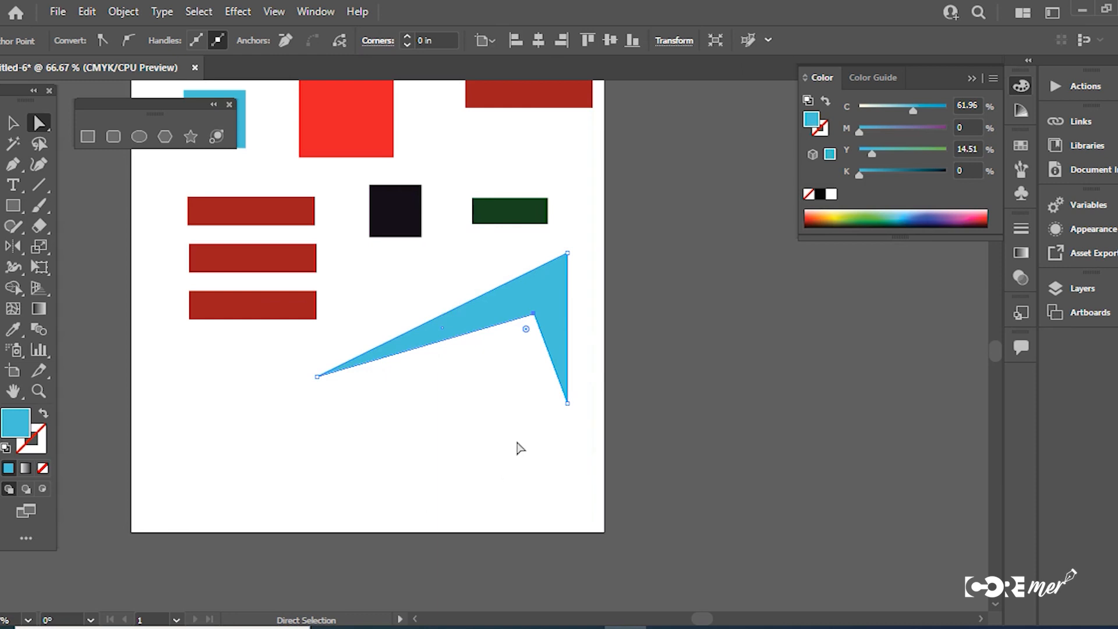
key(ctrl+z)
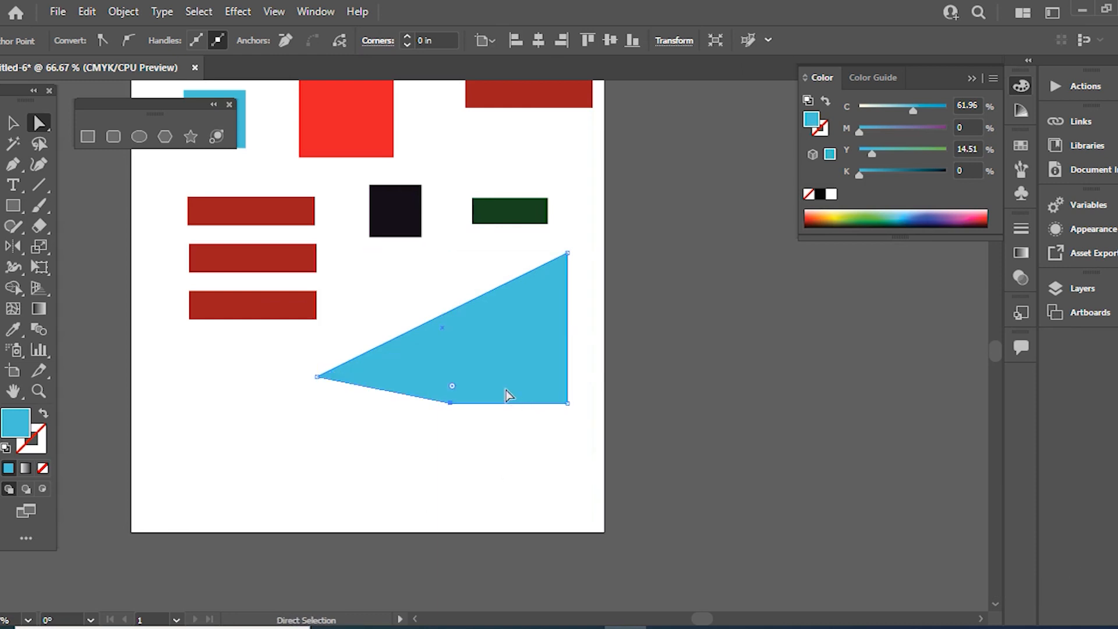
scroll(507, 392, up, 5)
click(356, 257)
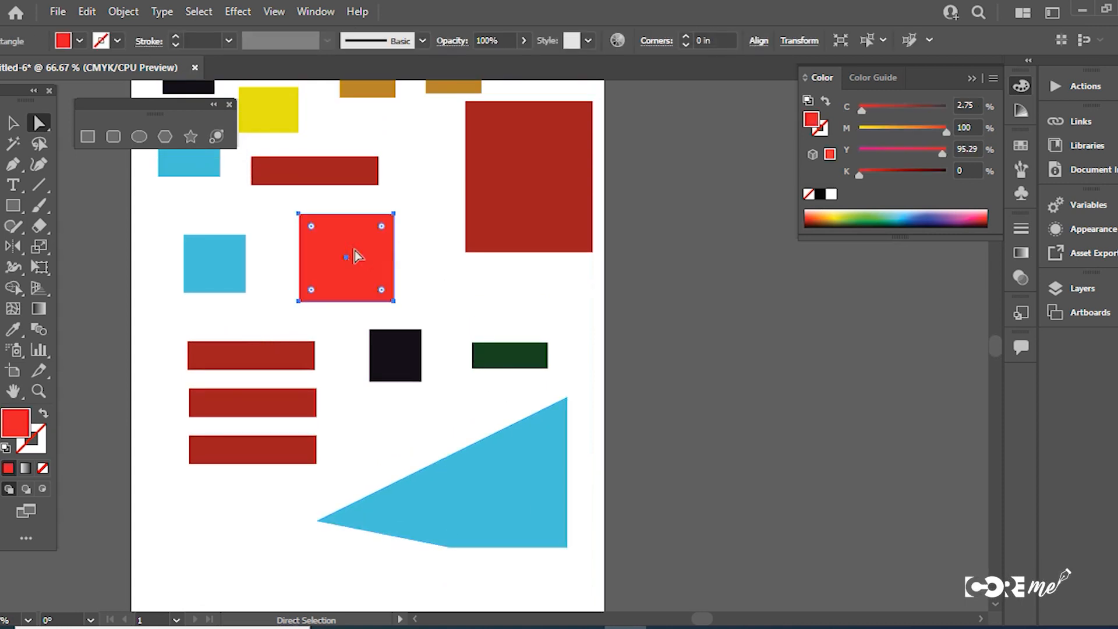
scroll(487, 495, down, 5)
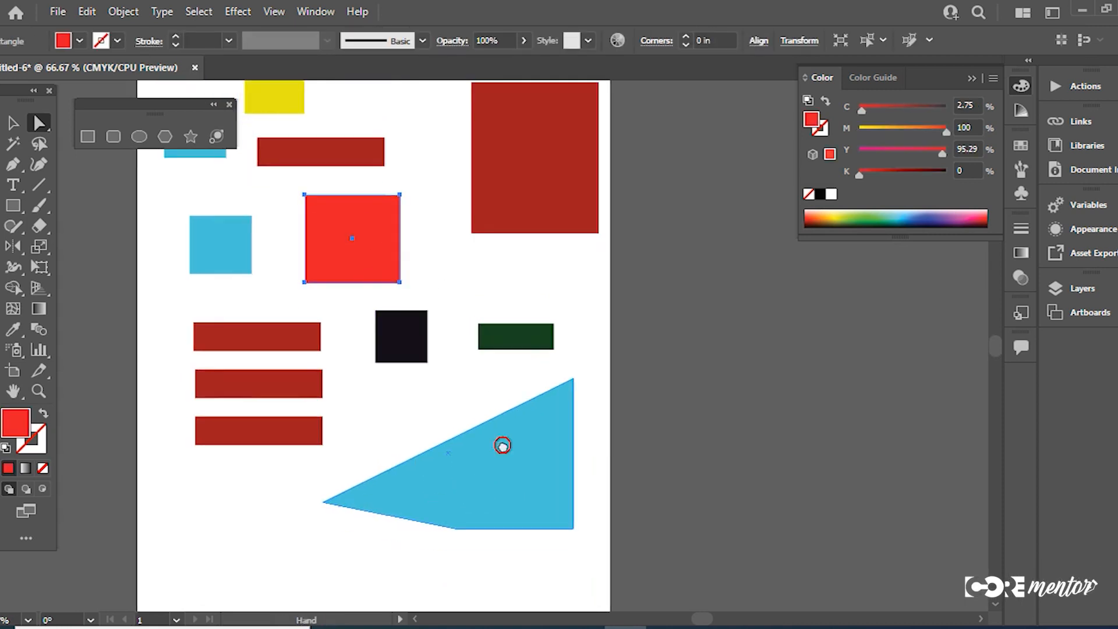
click(600, 249)
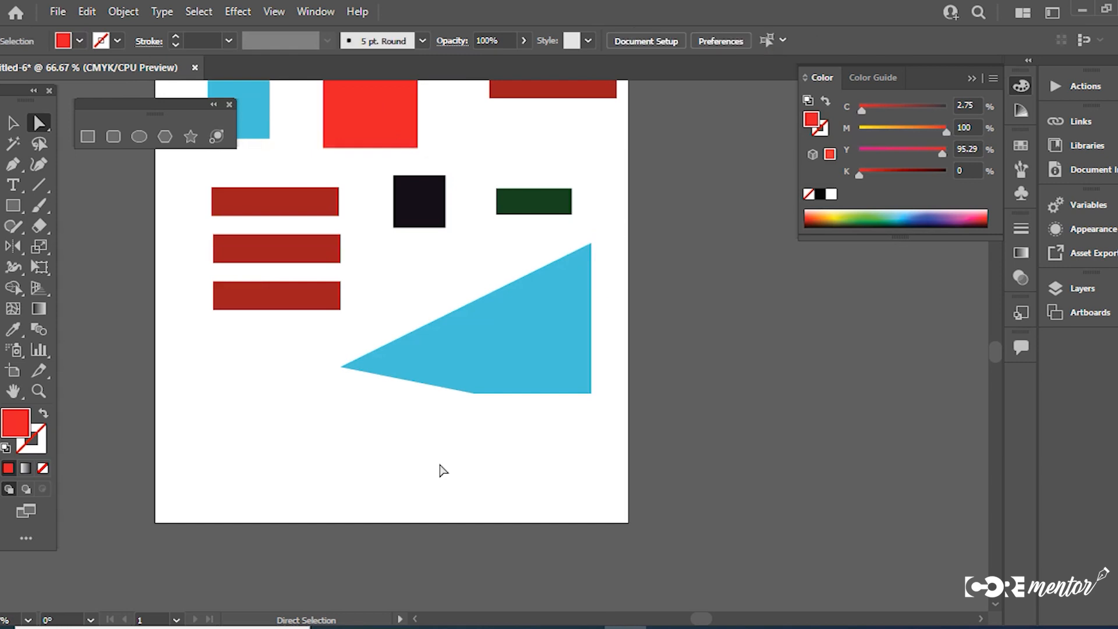
- Try deleting the blue shape's lower-left anchor, and undo both the deletion and the earlier upper-left anchor move
click(476, 393)
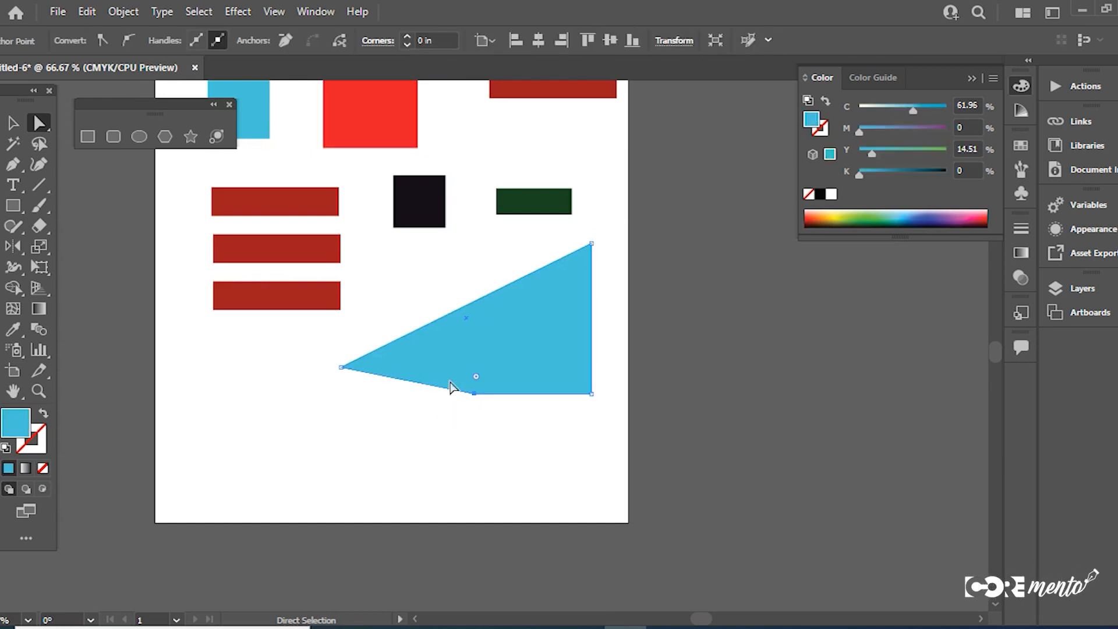
key(Delete)
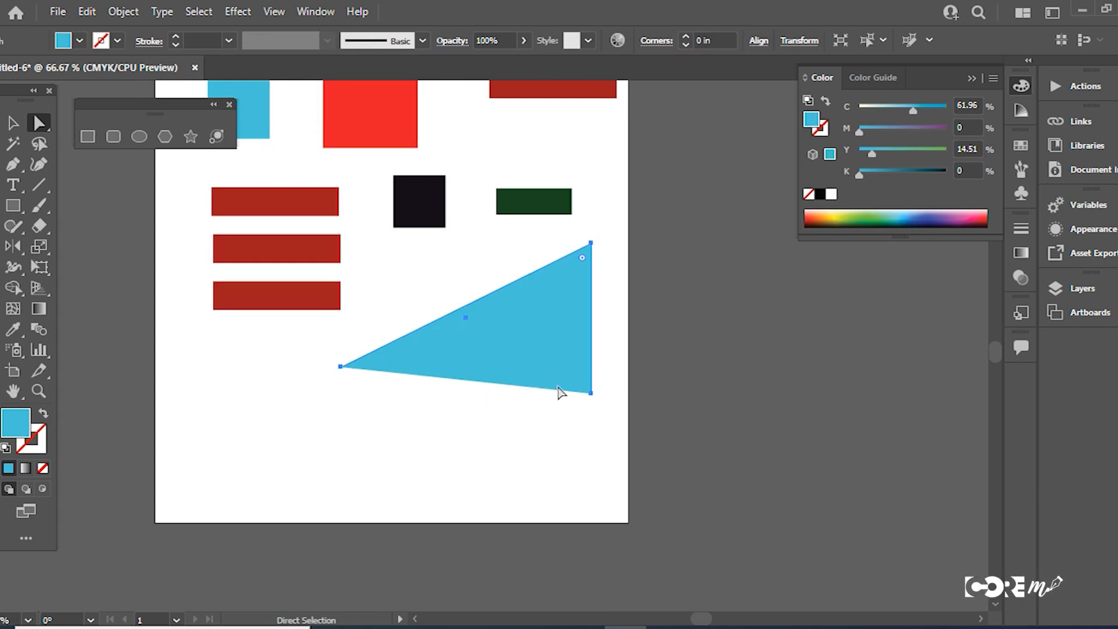
key(ctrl+z)
key(ctrl+z)
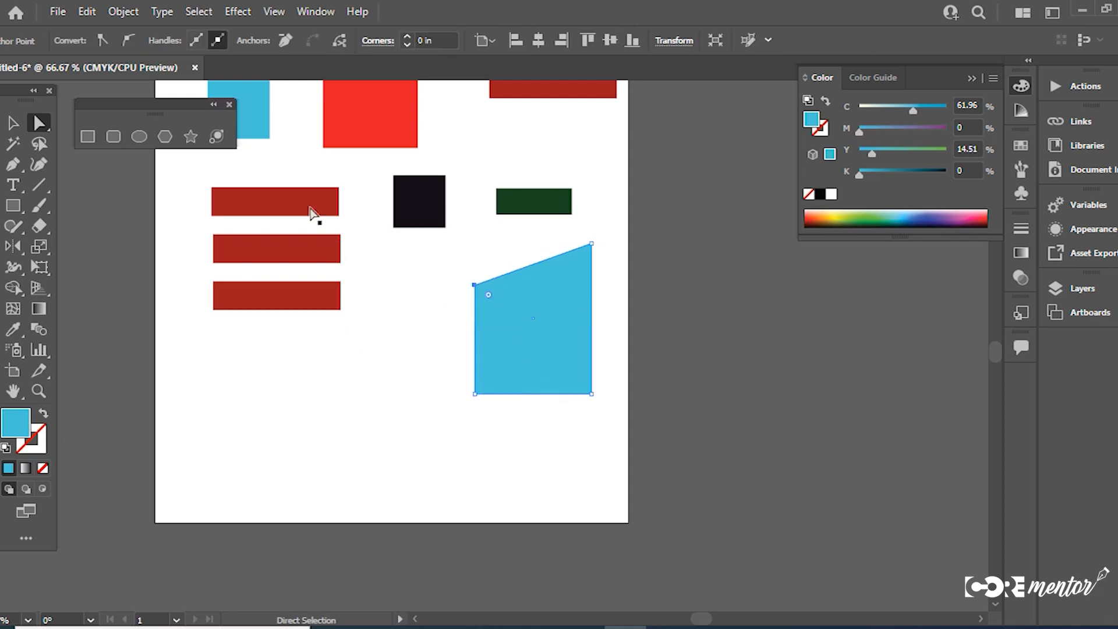
- Delete the reshaped blue shape and draw a new light-blue square in the empty lower part of the artboard
click(543, 336)
key(Delete)
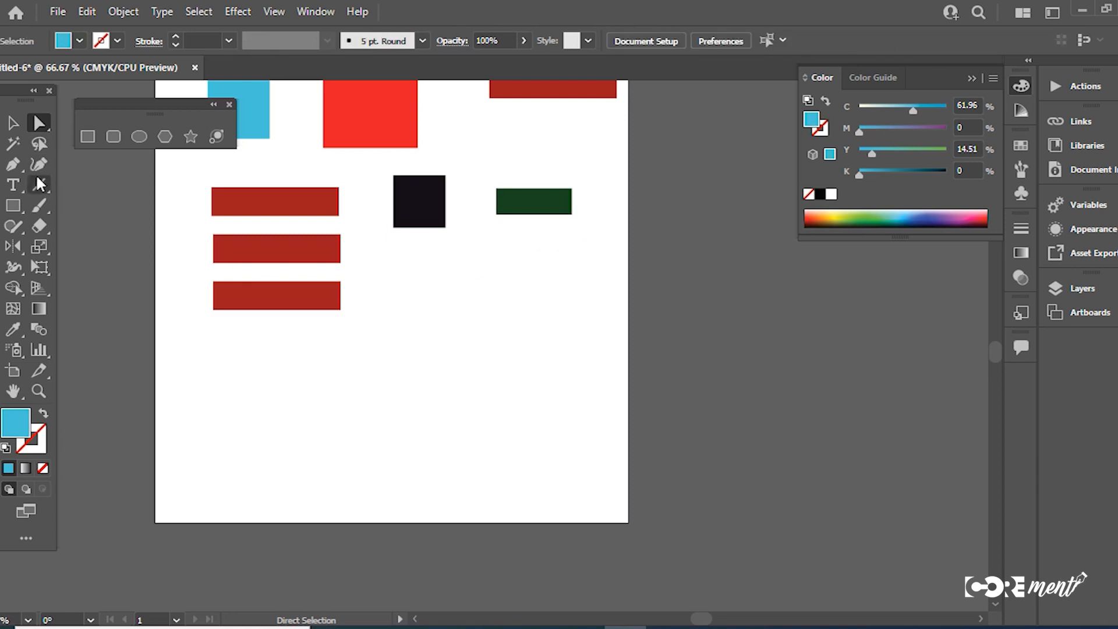
click(87, 136)
drag(487, 366, 493, 229)
ctrl+click(469, 279)
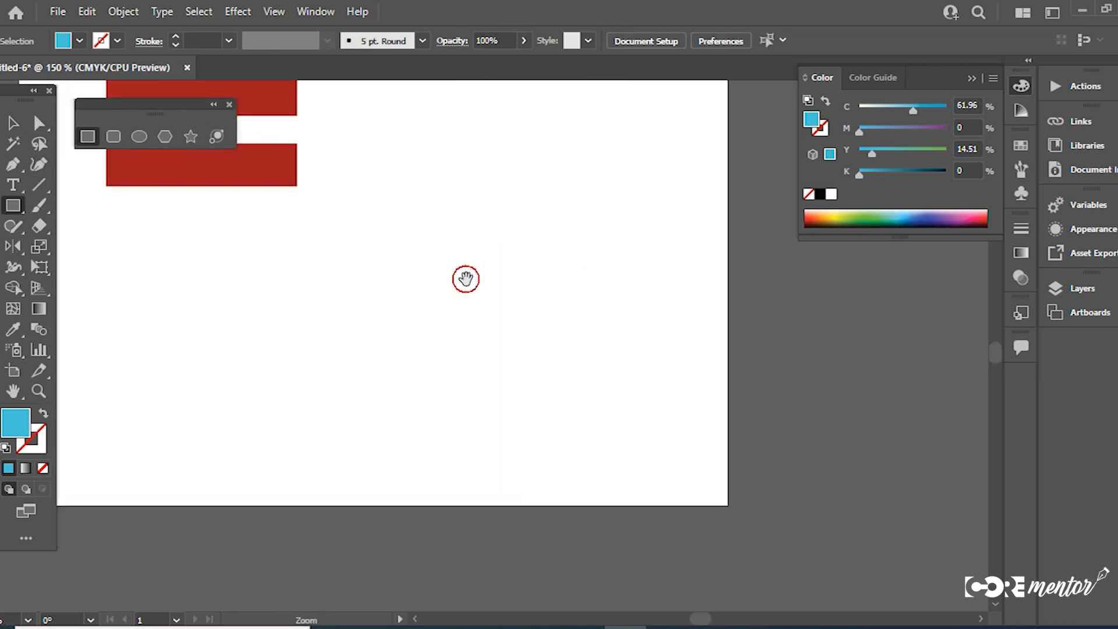
ctrl+click(466, 280)
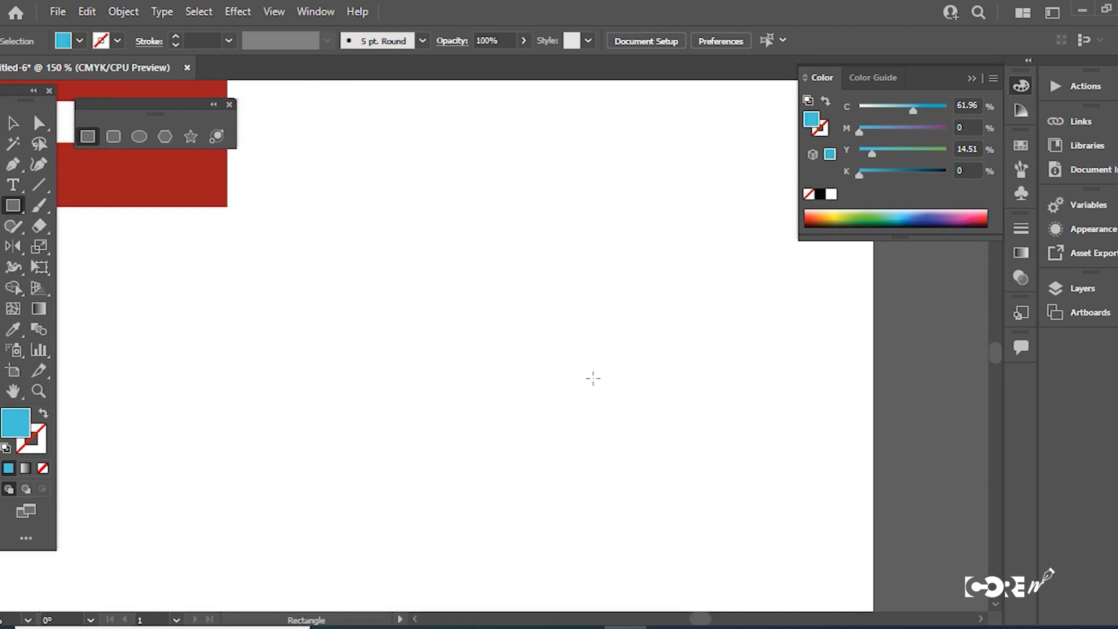
drag(530, 366, 674, 545)
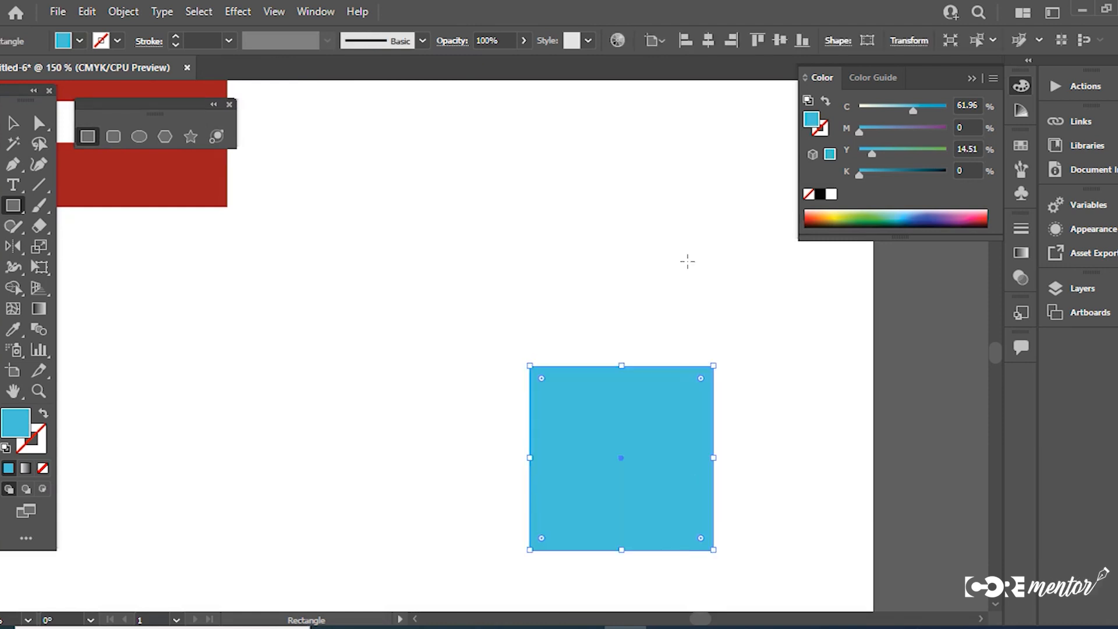
- Duplicate the light-blue square to the left, undo the overlapping copy, and place another copy flush against the original's left edge
click(10, 124)
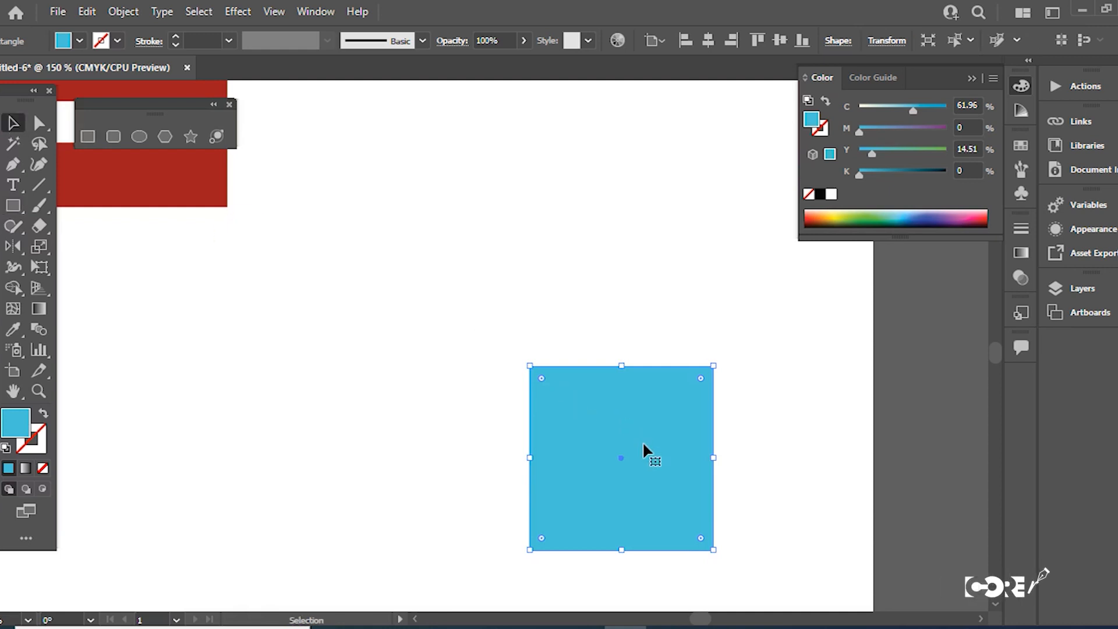
drag(667, 474, 536, 473)
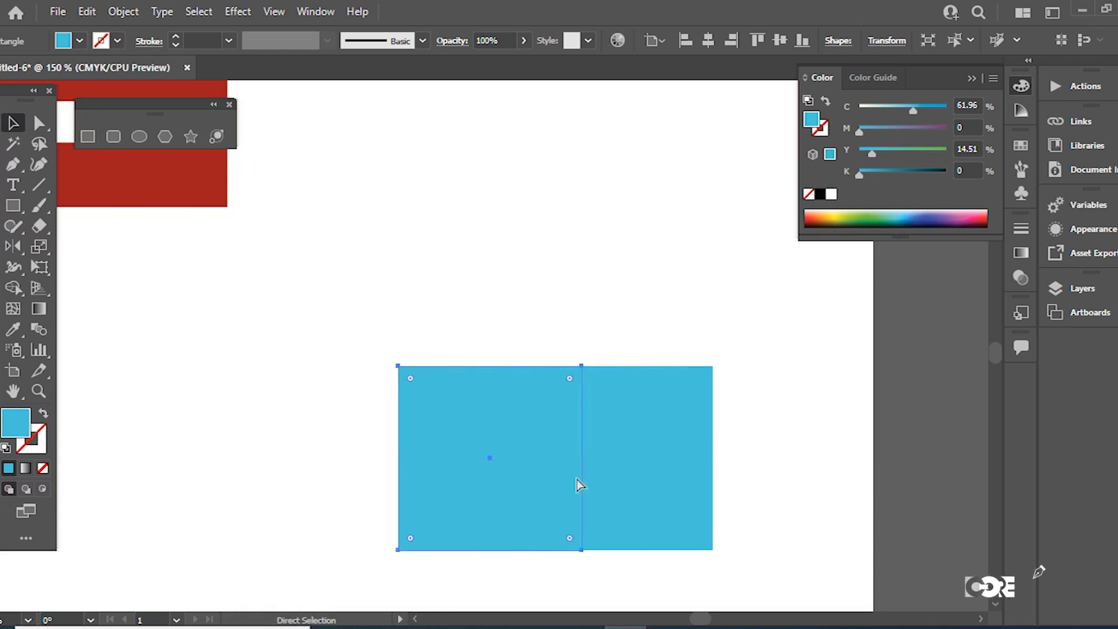
key(ctrl+z)
drag(664, 491, 486, 489)
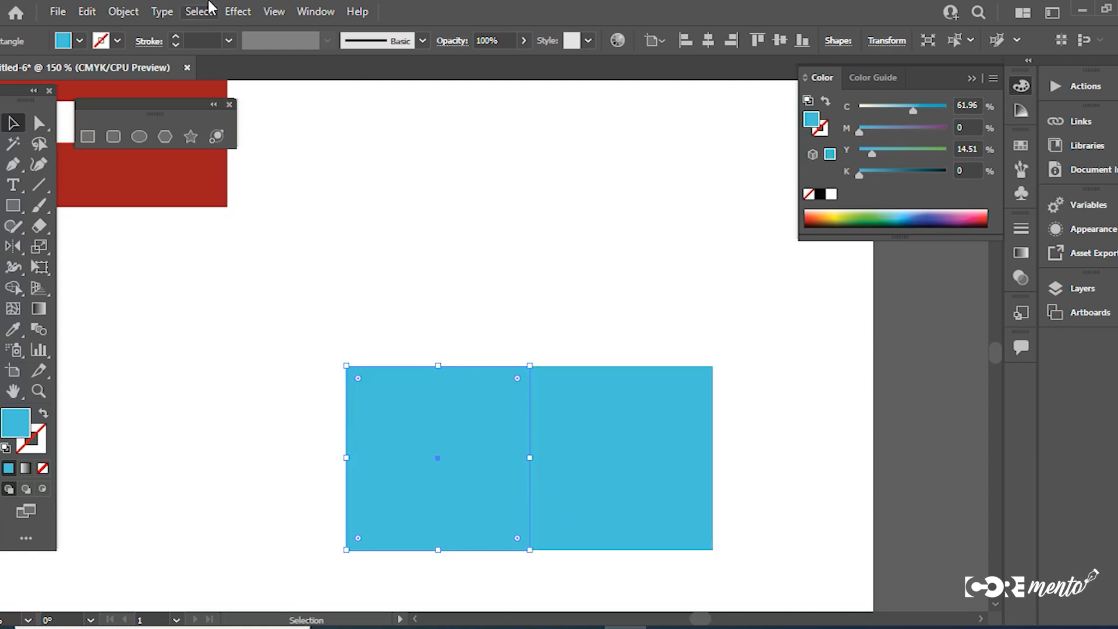
- Turn off Smart Guides, try moving the copy and duplicating the square without snapping, and undo those copies
click(275, 11)
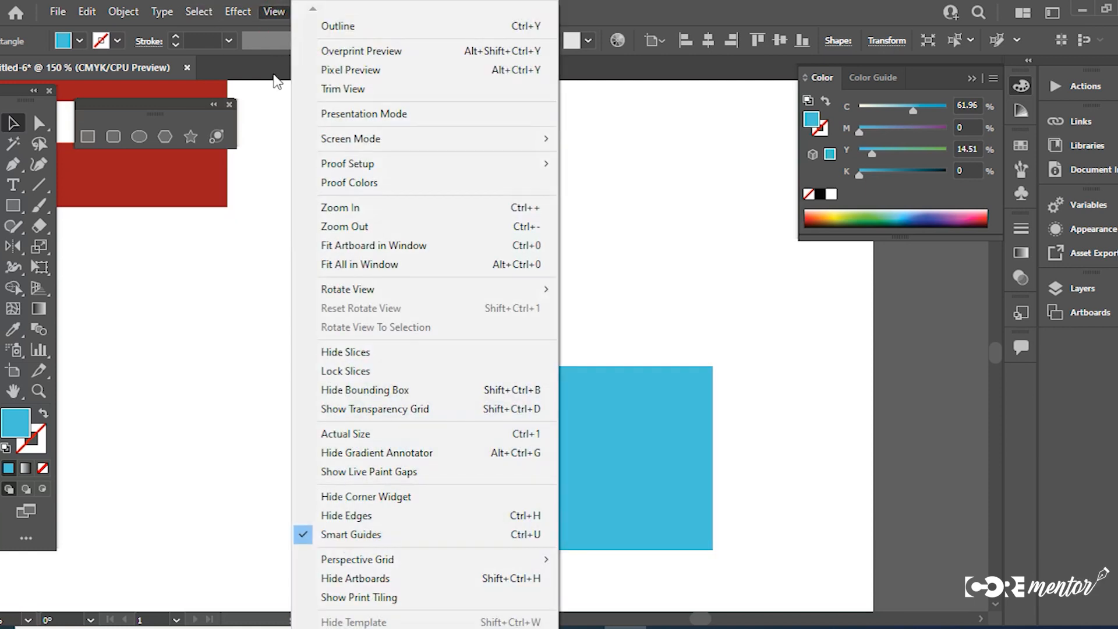
click(362, 535)
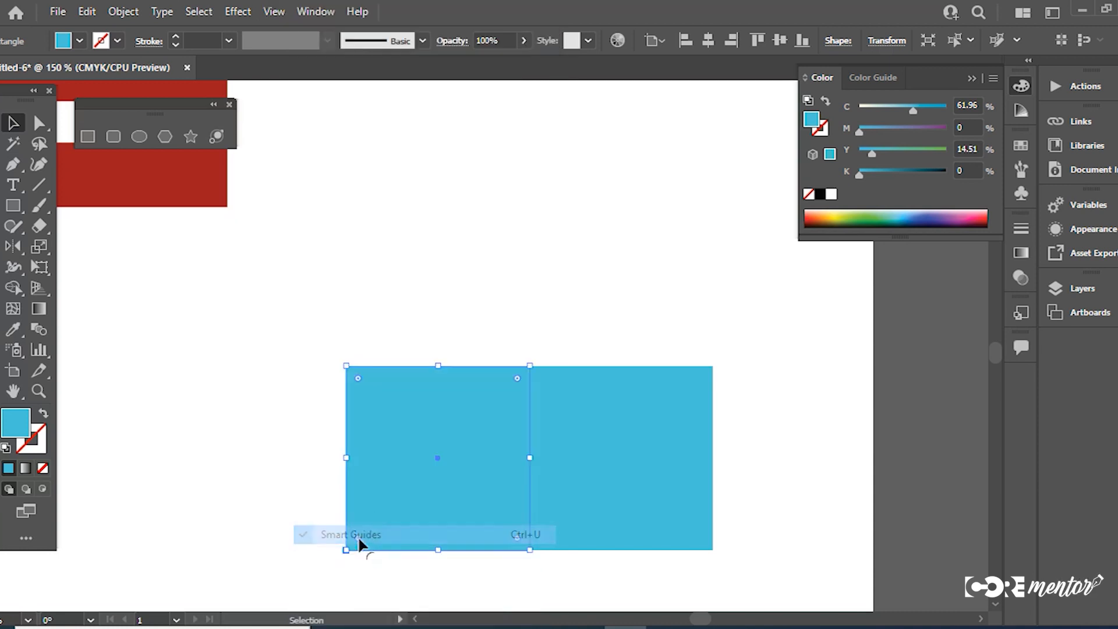
mouse_move(466, 472)
mouse_down()
mouse_move(378, 476)
mouse_move(470, 480)
mouse_move(427, 476)
mouse_move(453, 481)
mouse_up()
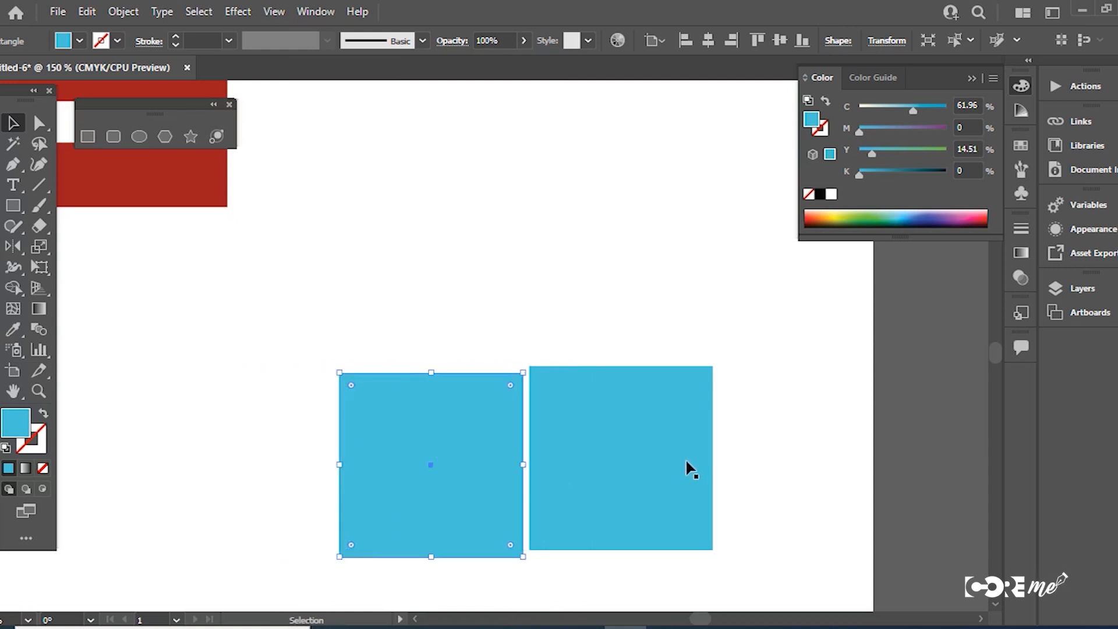
key(ctrl+z)
key(ctrl+z)
drag(657, 470, 417, 500)
key(ctrl+z)
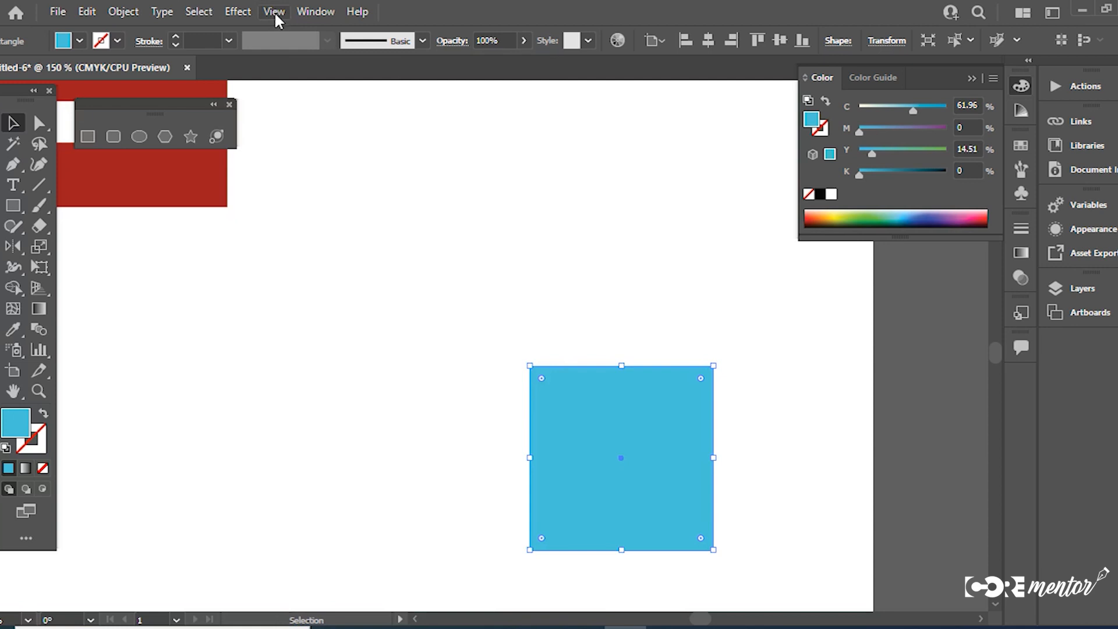
- Turn Smart Guides back on and duplicate the light-blue square flush against its left edge
click(277, 20)
click(317, 533)
drag(638, 491, 458, 495)
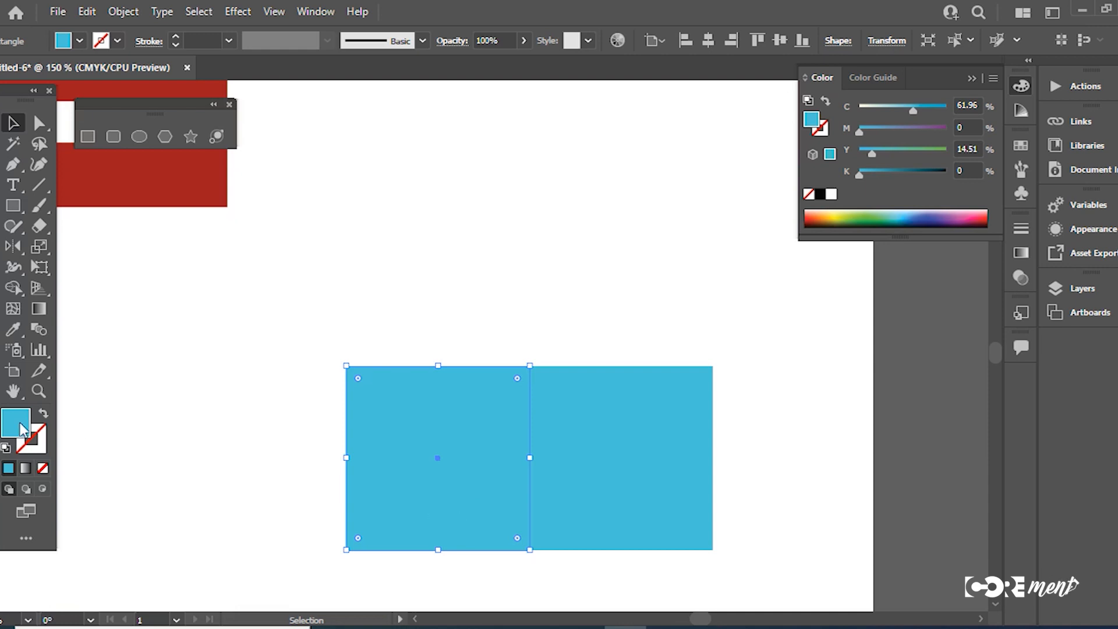
- Recolour the left square dark teal with C 85.6, M 35.64, Y 41.13, K 7.04
drag(519, 303, 530, 306)
click(755, 214)
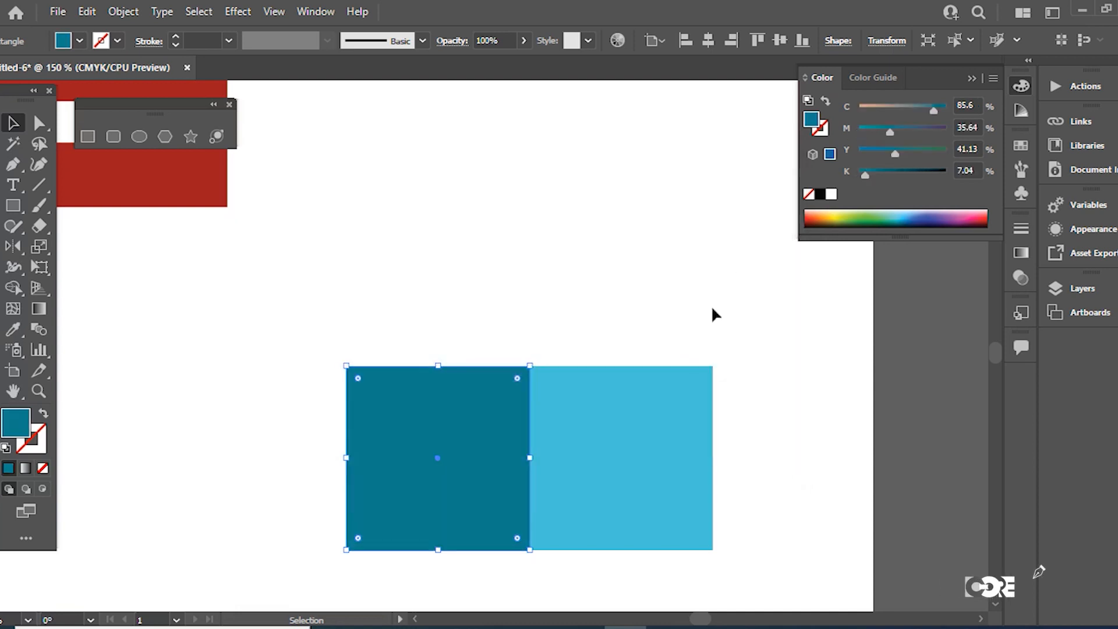
click(488, 280)
click(474, 400)
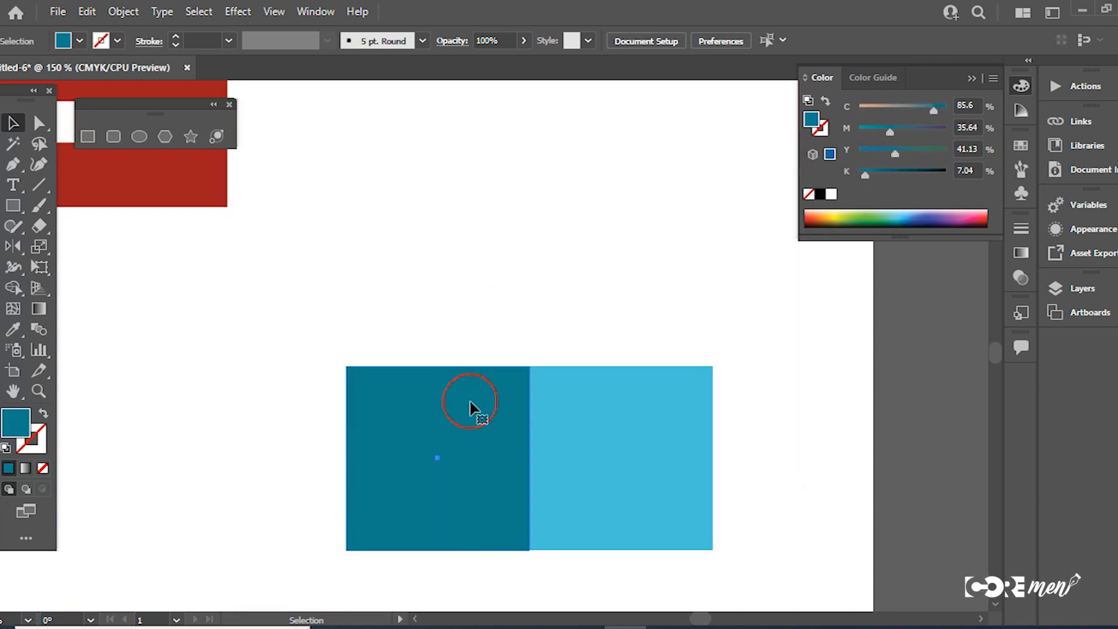
- Select the dark teal square's two left anchors with Direct Selection and nudge them right until about a third of its width remains
click(38, 124)
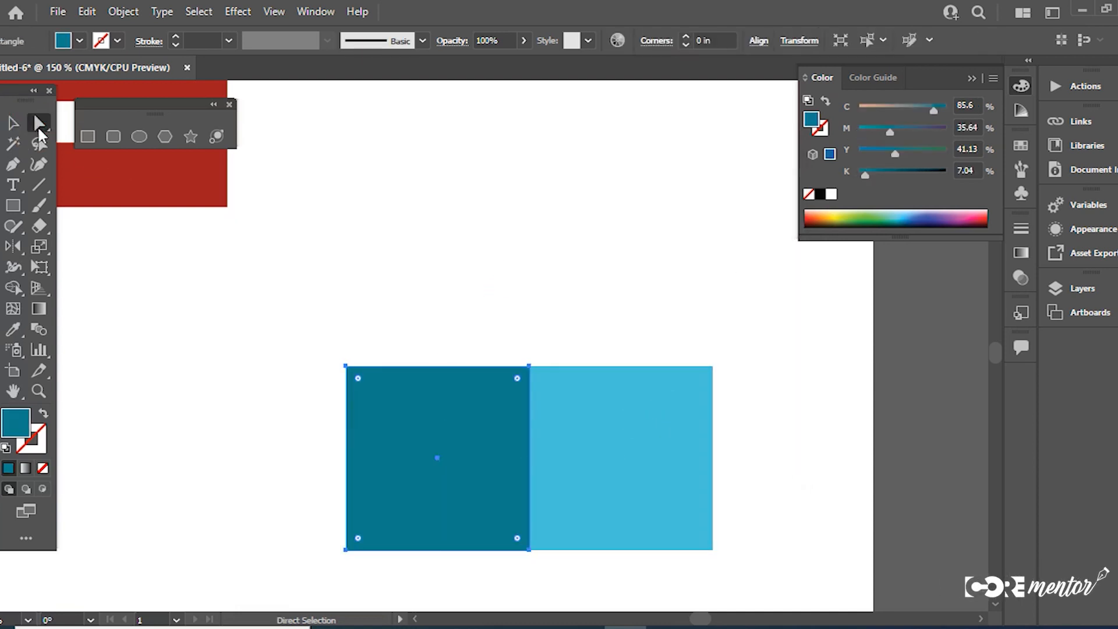
drag(310, 343, 367, 563)
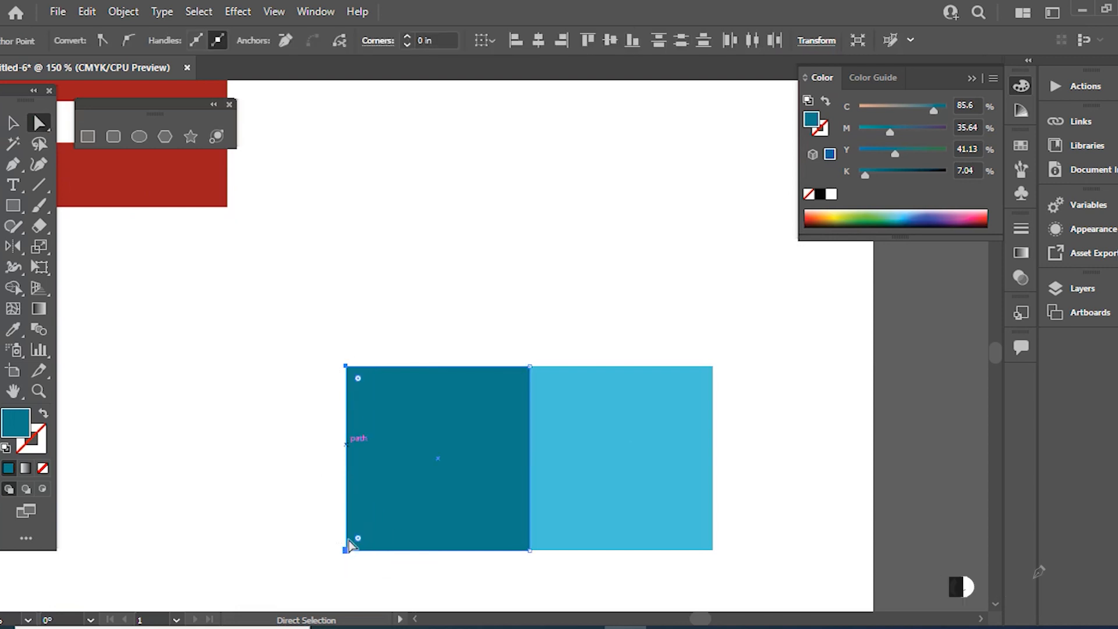
key(Right)
key(Right)
key(Right)
key(Right)
key(Right)
key(Right)
key(Right)
key(Right)
key(Right)
key(Right)
key(Right)
key(Right)
key(Right)
key(Right)
key(Right)
key(Right)
key(Right)
key(Right)
key(Right)
key(Right)
key(Right)
key(Right)
key(Right)
key(Right)
key(Right)
key(Right)
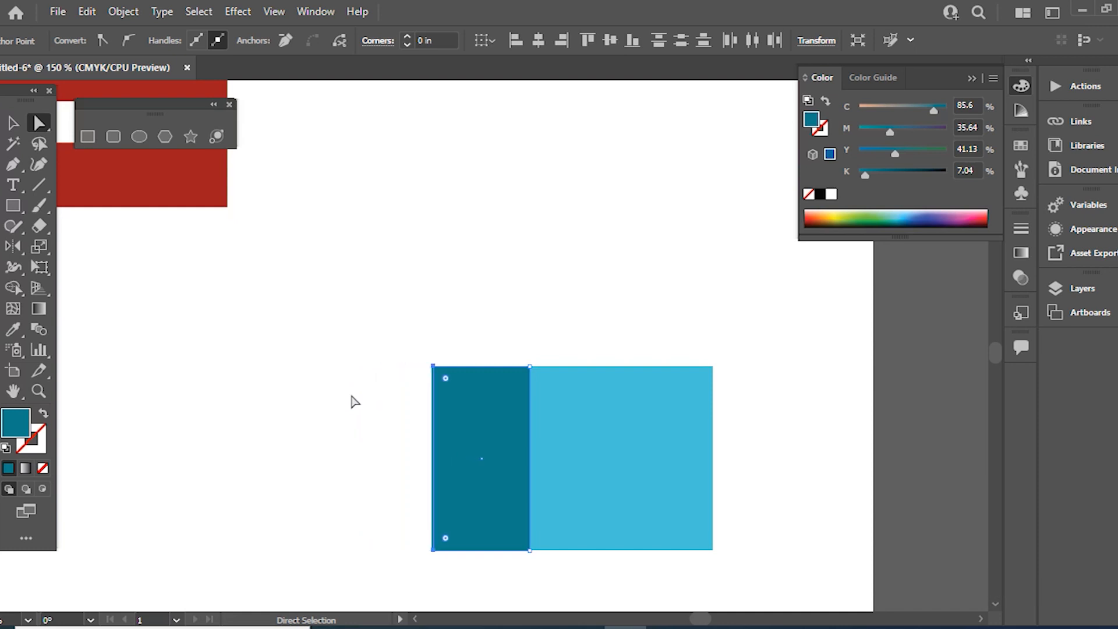
key(Right)
key(Right)
key(Right)
key(Right)
key(Right)
key(Right)
key(Right)
key(Right)
key(Right)
key(Right)
key(Right)
key(Right)
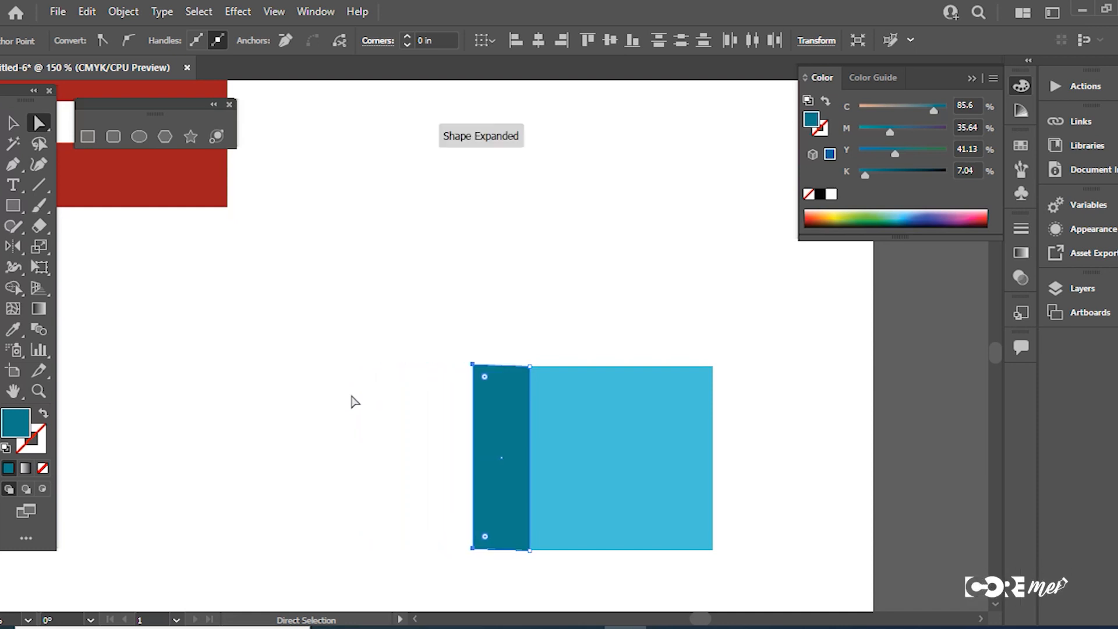
- Nudge the two left anchors of the teal shape upward to slant it into a cube's side face, and deselect it
key(Up)
key(Up)
key(Up)
key(Up)
key(Up)
key(Up)
key(Up)
key(Up)
key(Up)
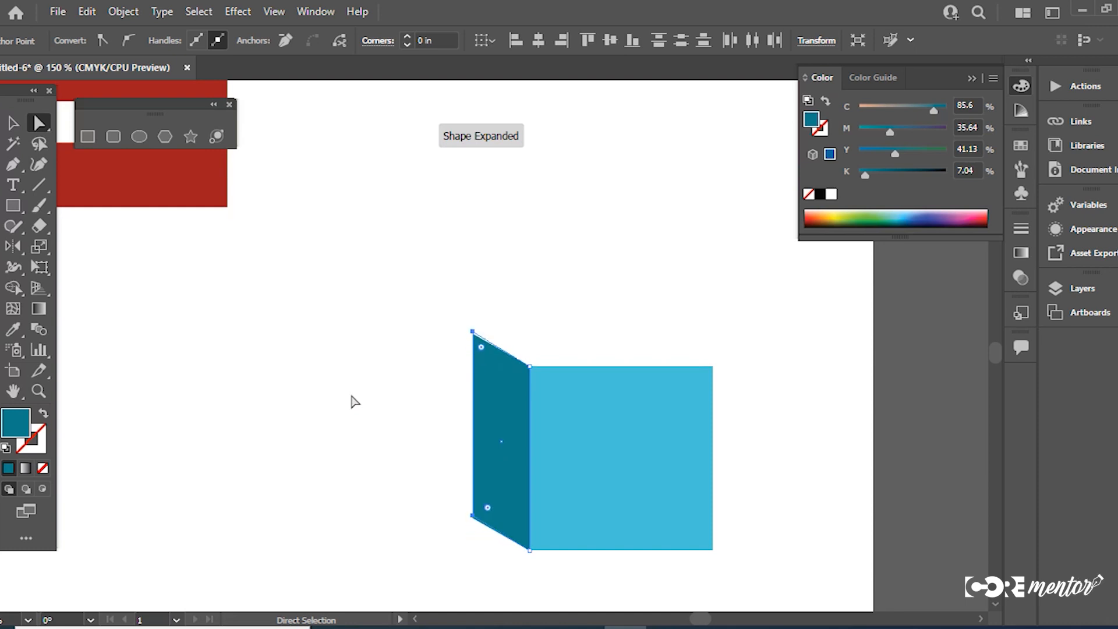
click(502, 286)
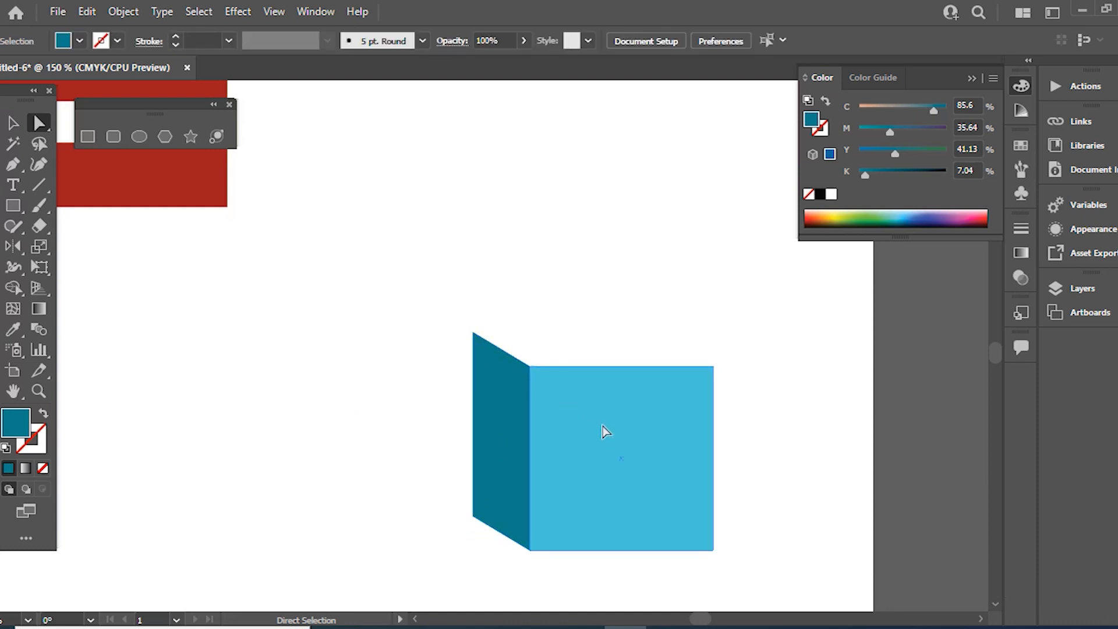
- Duplicate the light-blue front square straight upward so the copy sits flush on its top edge
click(616, 460)
drag(618, 464, 611, 282)
click(791, 376)
- Recolour the upper square dark teal with hex value 006570
click(623, 306)
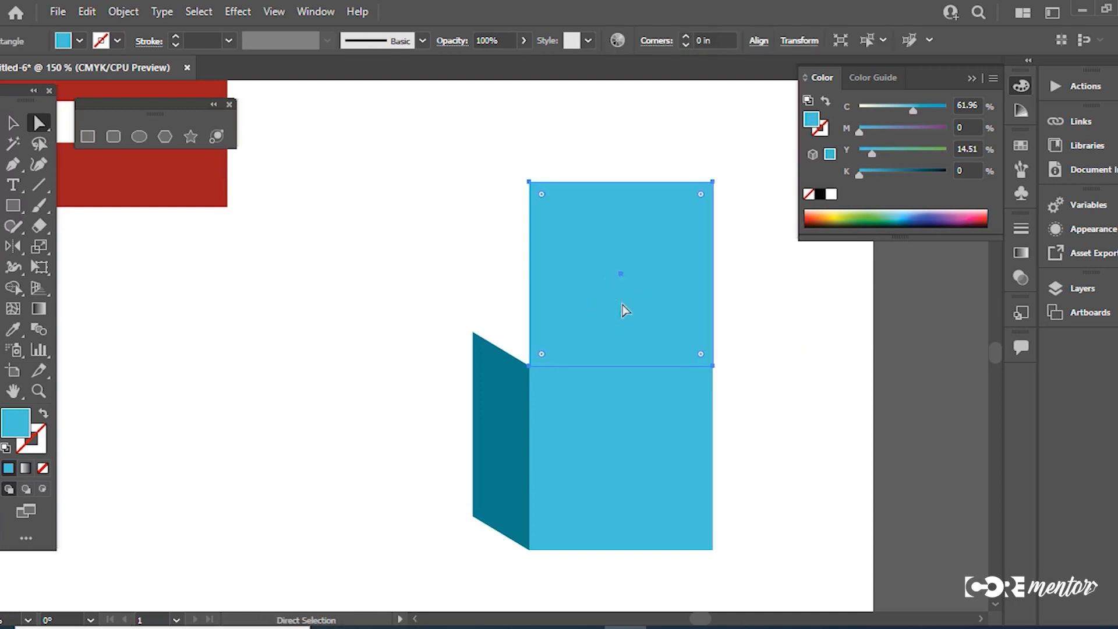
double_click(26, 424)
drag(477, 239, 552, 328)
click(744, 213)
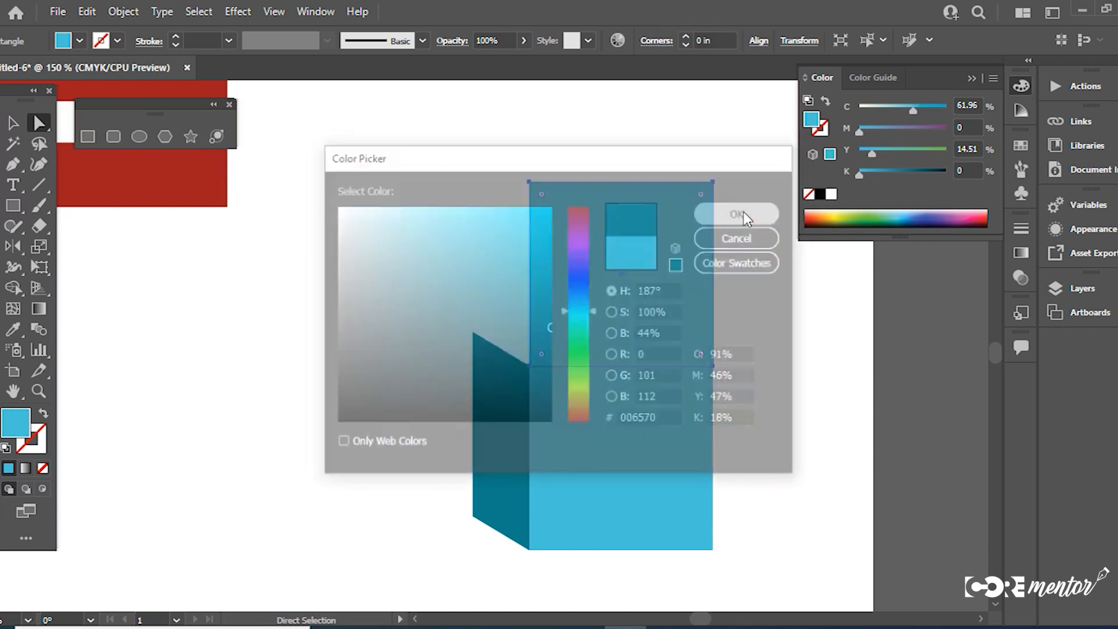
- Darken the fill of the upper square to hex 005559 in the Color Picker
double_click(28, 428)
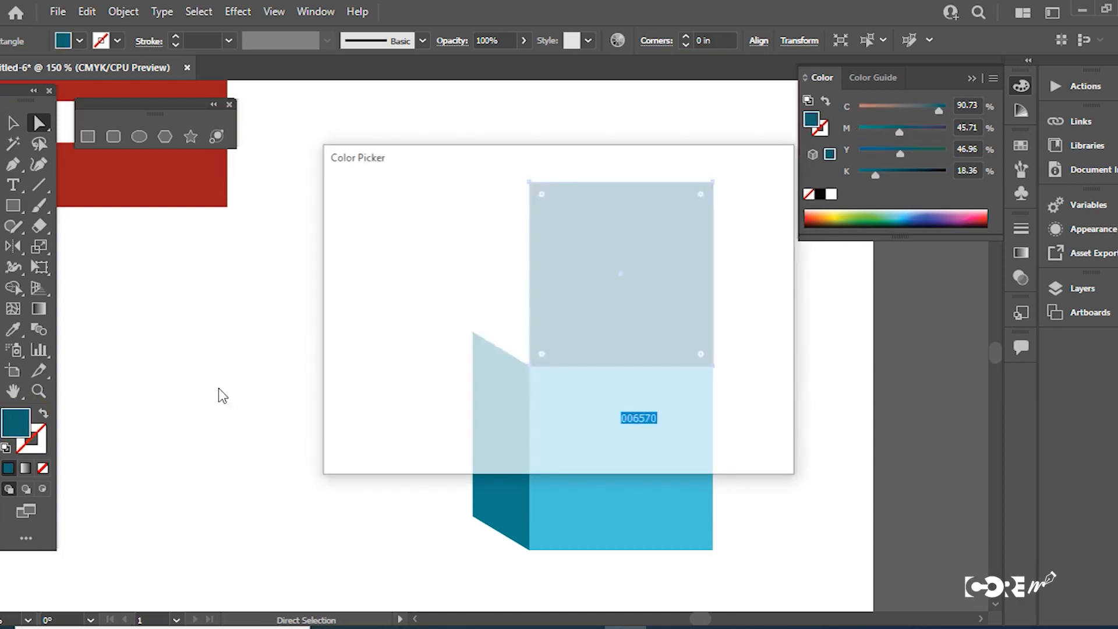
drag(552, 330, 550, 348)
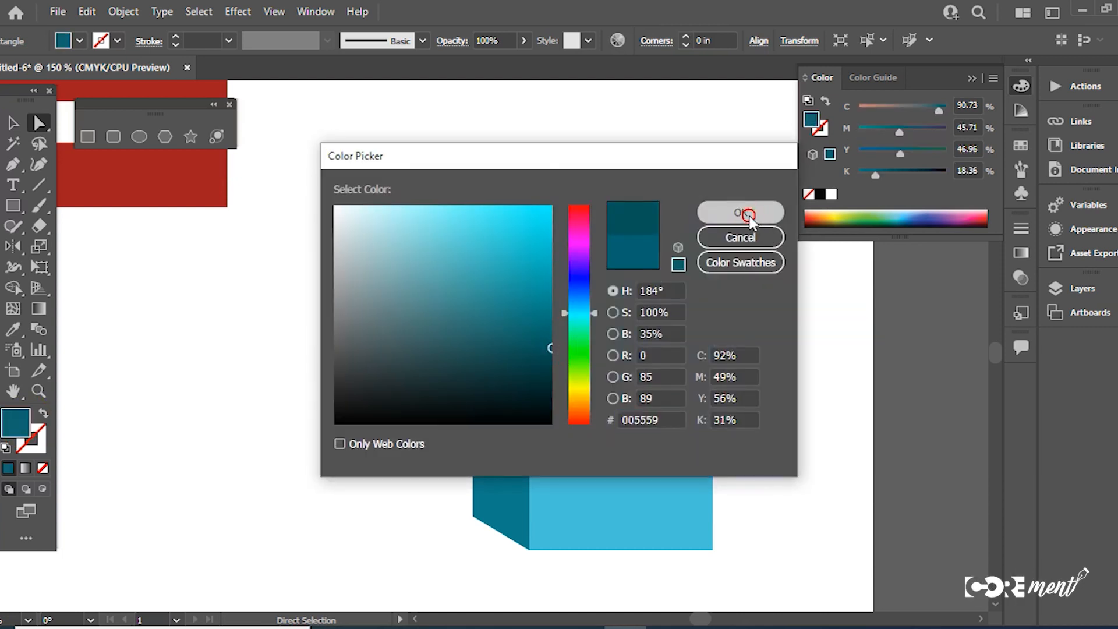
click(742, 213)
- Select the upper square's two top anchors with Direct Selection and nudge them down until about a third of its height remains
drag(487, 150, 744, 211)
key(Down)
key(Down)
key(Down)
key(Down)
key(Down)
key(Down)
key(Down)
key(Down)
key(Down)
key(Down)
key(Down)
key(Down)
key(Down)
key(Down)
key(Down)
key(Down)
key(Down)
key(Down)
key(Down)
key(Down)
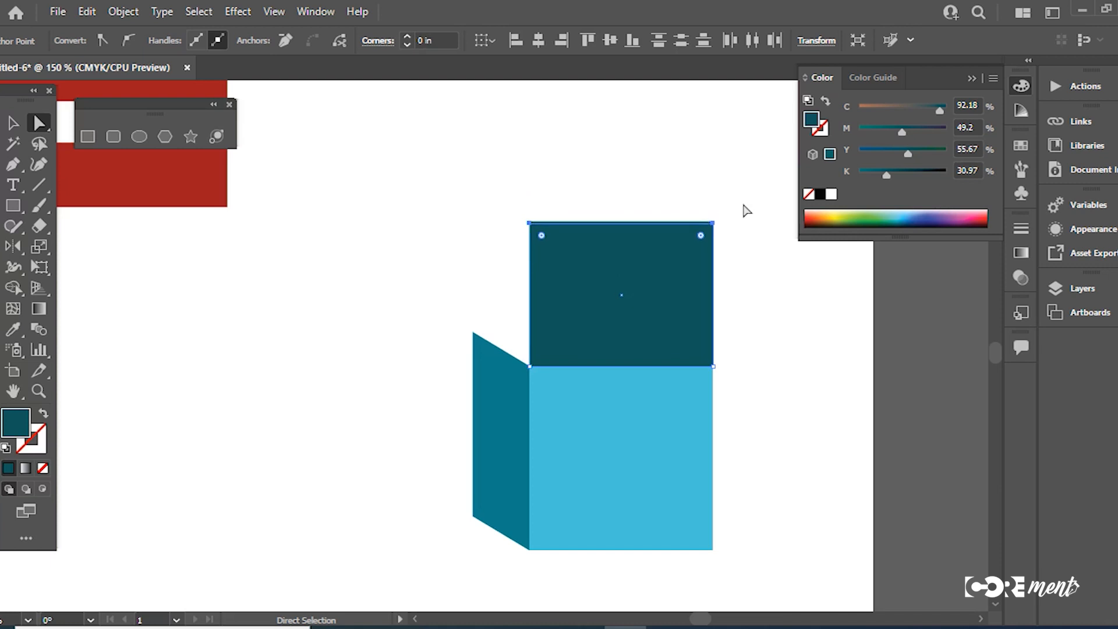
key(Down)
key(Down)
key(Down)
key(Down)
key(Down)
key(Down)
key(Down)
key(Down)
key(Down)
key(Down)
key(Down)
key(Down)
key(Down)
key(Down)
key(Down)
key(Down)
key(Down)
key(Down)
key(Down)
key(Down)
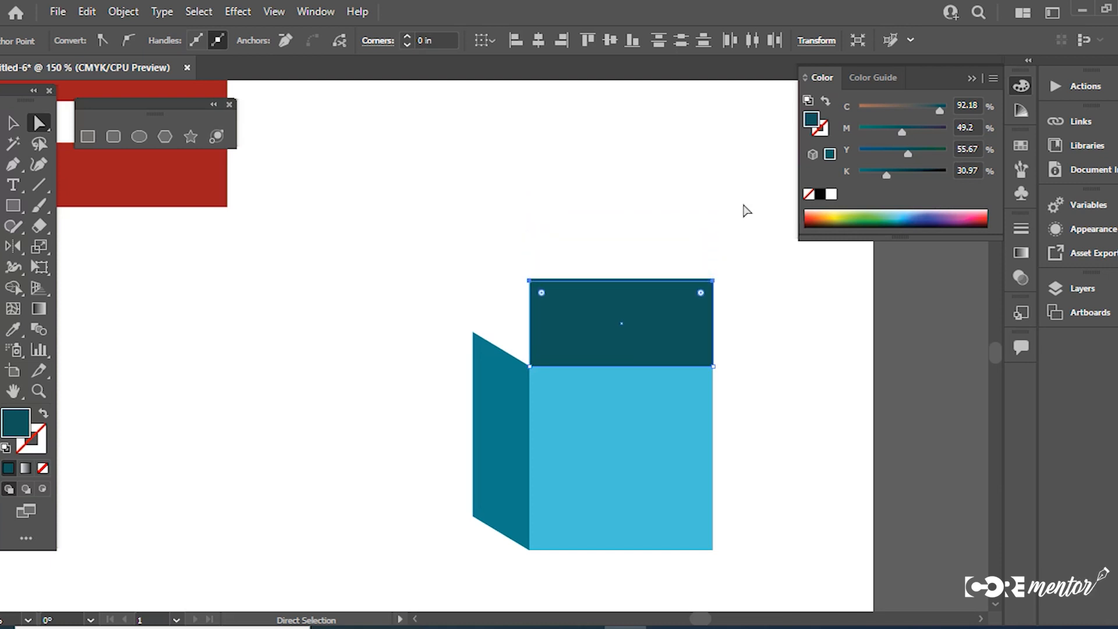
key(Down)
key(Down)
key(Down)
key(Down)
key(Down)
key(Down)
key(Down)
key(Down)
key(Down)
key(Down)
key(Down)
key(Down)
key(Down)
key(Down)
key(Down)
key(Down)
key(Down)
key(Down)
key(Down)
key(Down)
- Nudge the two top anchors of the dark shape to the left to slant it towards the side face
key(Left)
key(Left)
key(Left)
key(Left)
key(Left)
key(Left)
key(Left)
key(Left)
key(Left)
key(Left)
key(Left)
key(Left)
key(Left)
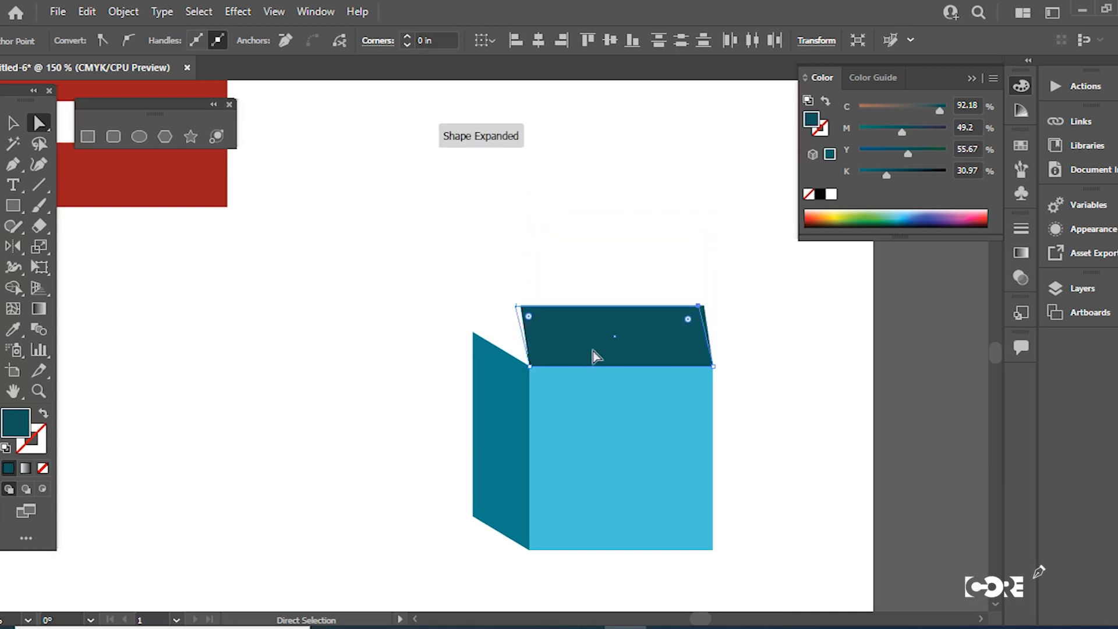
key(Left)
key(Left)
key(Left)
key(Left)
key(Left)
key(Left)
key(Left)
key(Left)
key(Left)
key(Left)
key(Left)
key(Left)
key(Left)
key(Left)
key(Left)
key(Left)
key(Left)
key(Left)
key(Left)
key(Left)
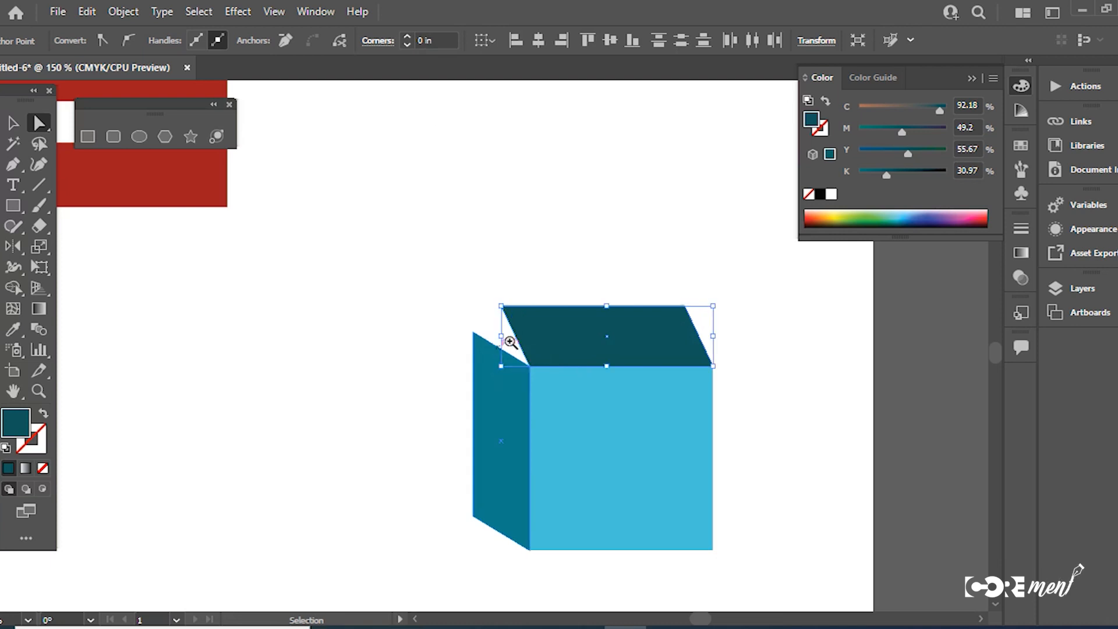
- Move the slanted top face's two upper anchors so its left corner snaps onto the side face's upper-left corner, and deselect the cube
click(521, 346)
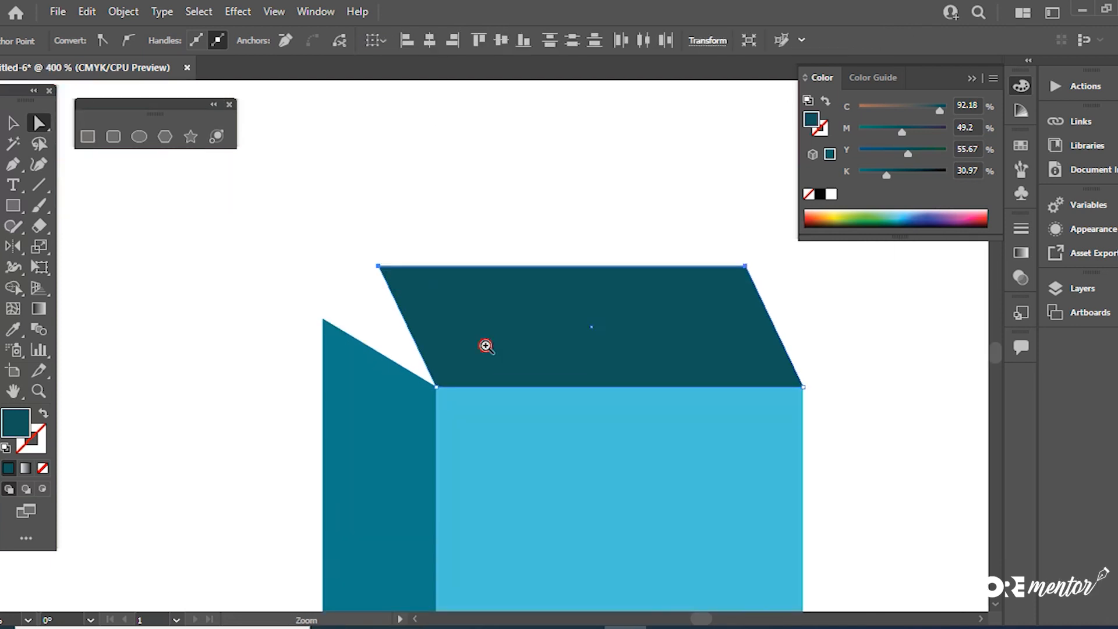
click(486, 346)
click(486, 346)
drag(399, 332, 722, 389)
click(504, 271)
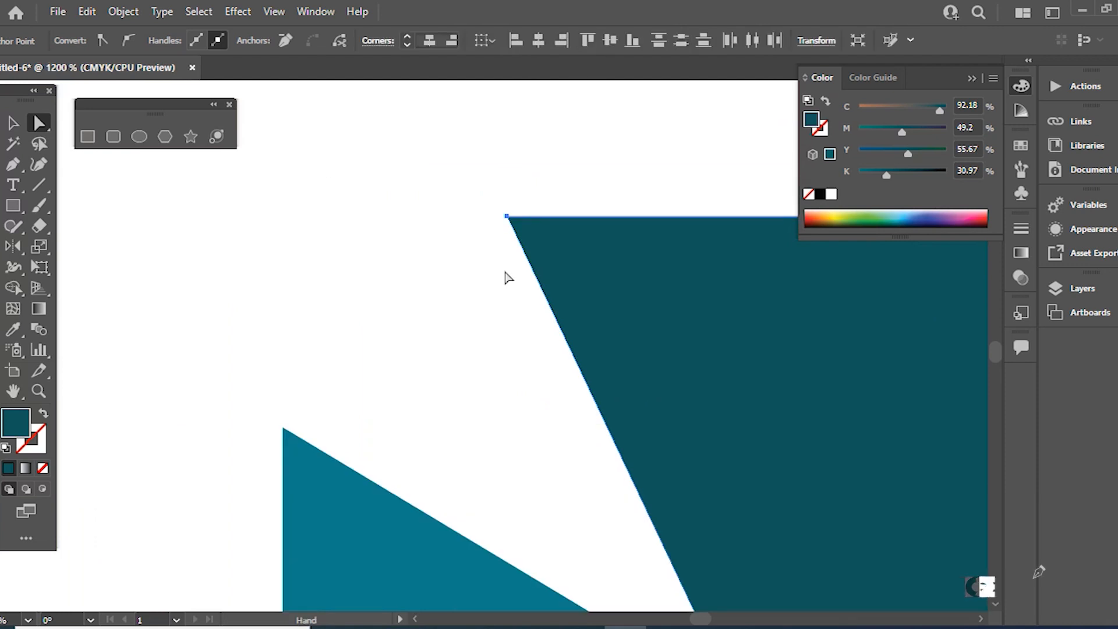
drag(504, 220, 283, 428)
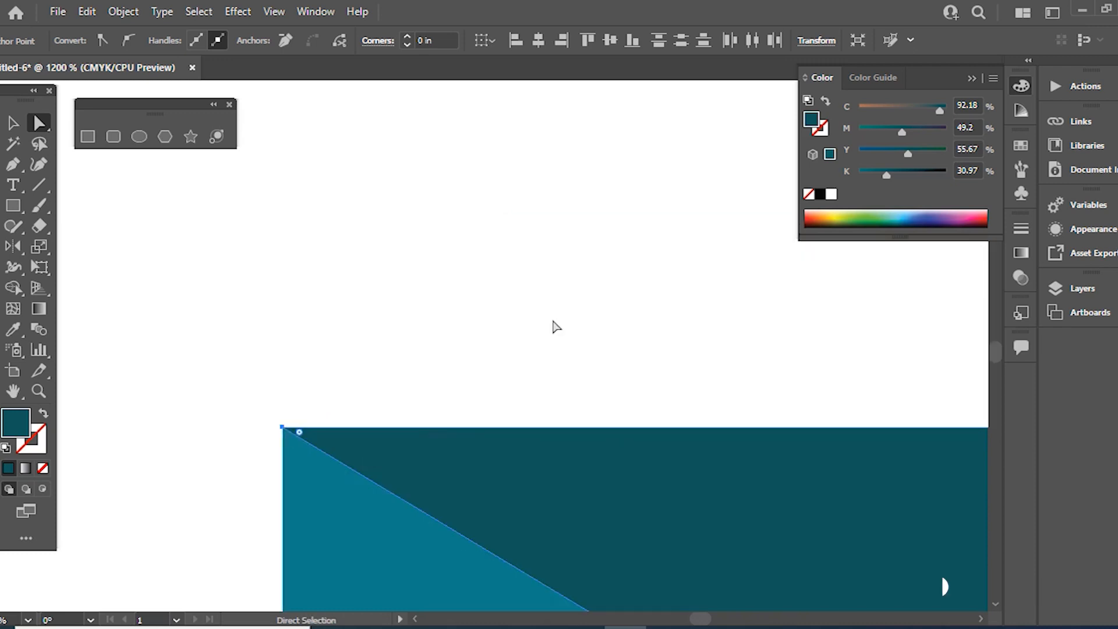
ctrl+alt+click(688, 365)
ctrl+alt+click(688, 364)
ctrl+alt+click(688, 365)
ctrl+alt+click(619, 424)
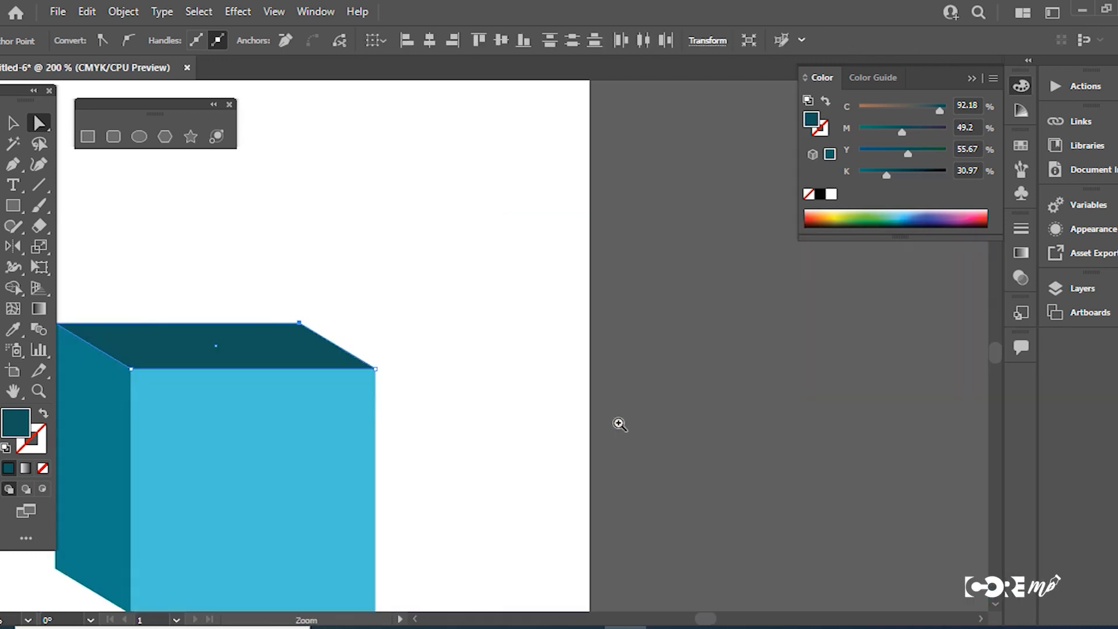
ctrl+alt+click(534, 427)
drag(354, 427, 571, 396)
click(649, 399)
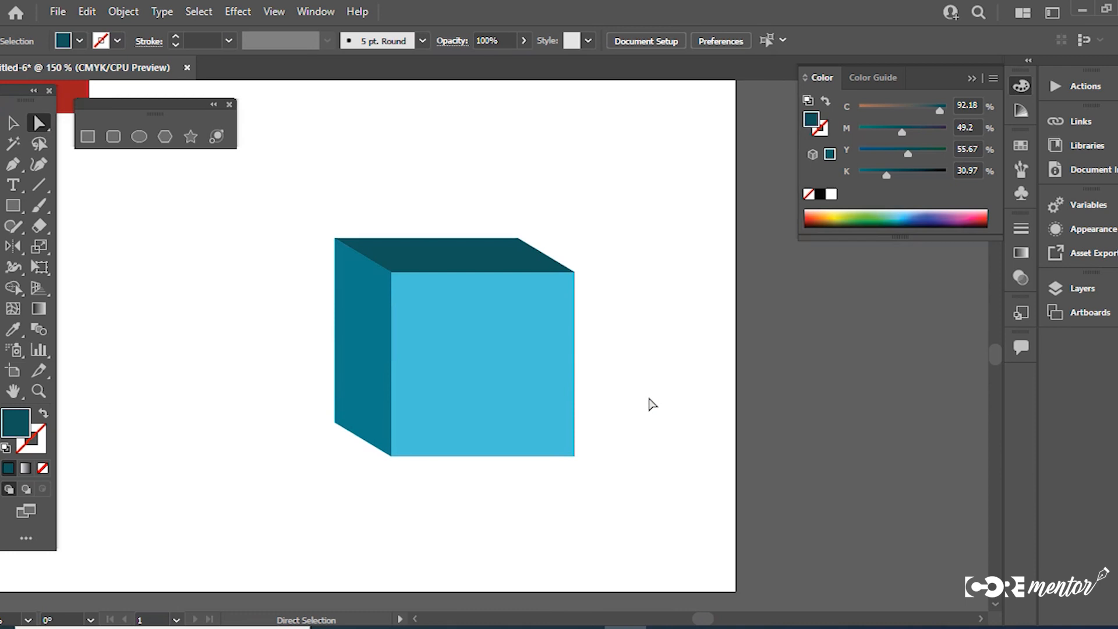
- Try dragging the cube's front, top and side faces apart one by one, and restore the assembled cube
click(497, 409)
drag(497, 407, 588, 461)
drag(463, 269, 475, 218)
drag(358, 338, 308, 350)
key(ctrl+z)
key(ctrl+z)
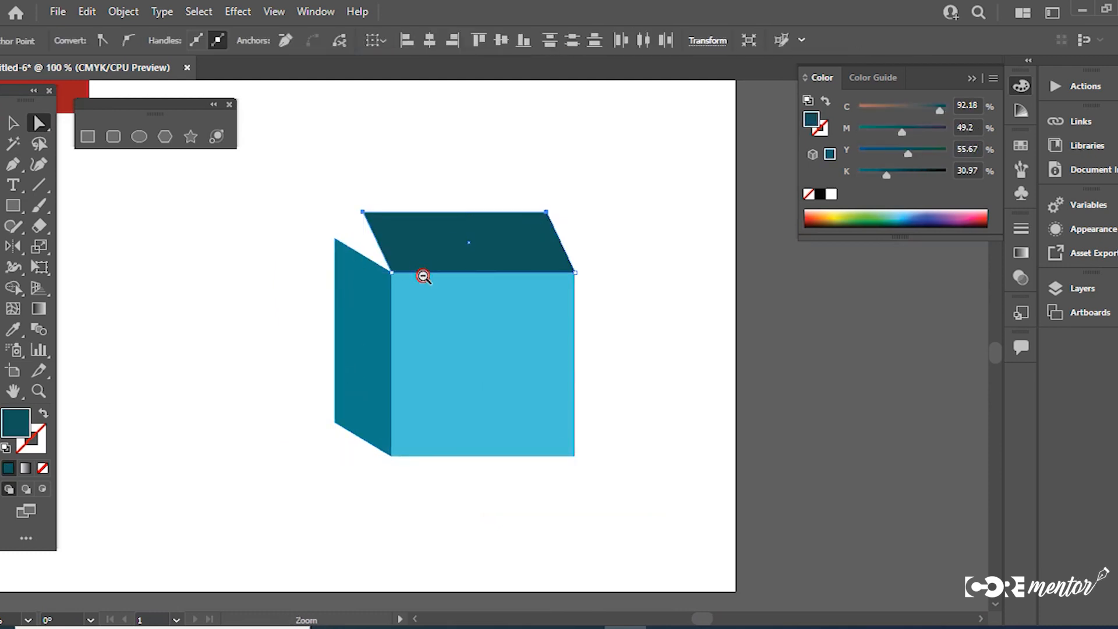
alt+click(424, 276)
drag(425, 274, 450, 379)
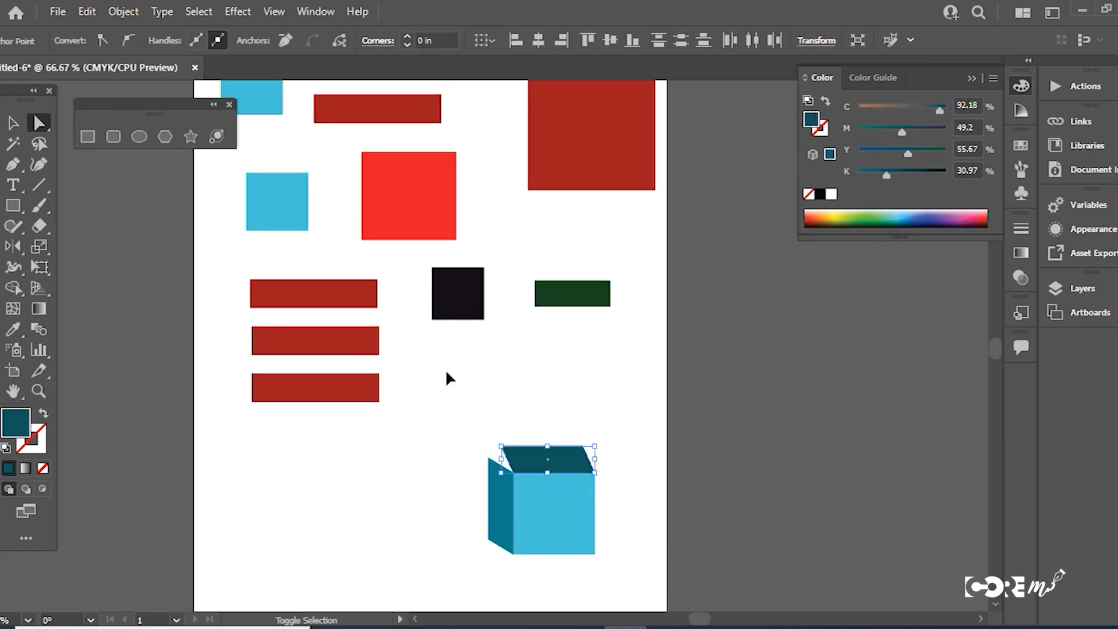
key(ctrl+z)
drag(446, 374, 444, 348)
- Select the whole cube with the Selection tool, place two copies in a row to its left, and deselect them
click(12, 123)
click(323, 457)
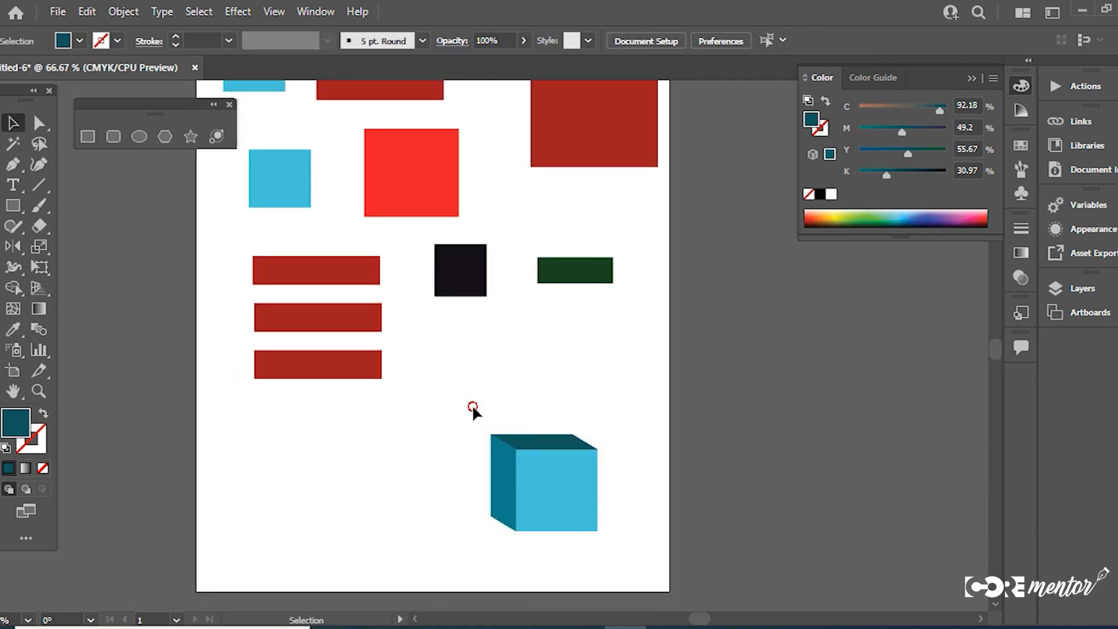
drag(474, 412, 620, 567)
drag(565, 502, 299, 530)
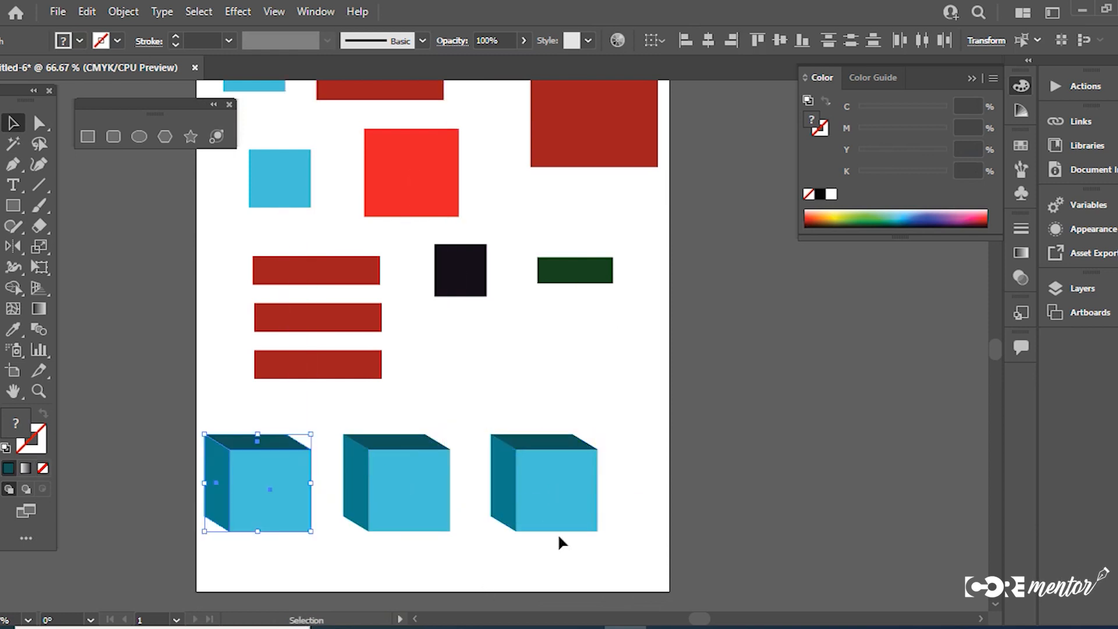
click(679, 409)
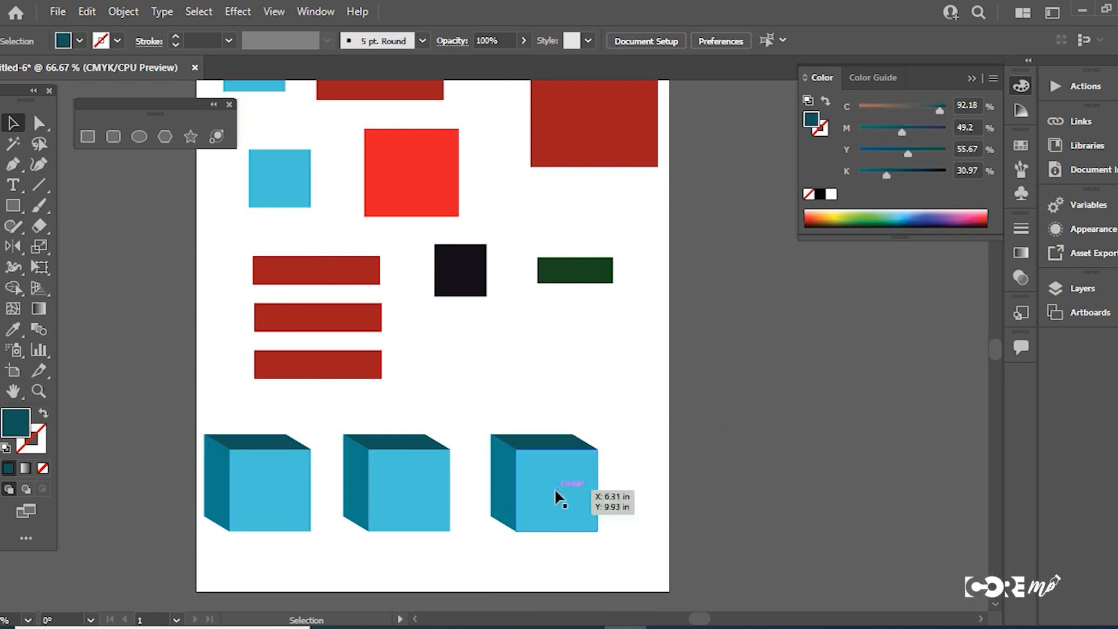
- Try moving the rightmost cube's front, top and side faces separately, undo the three moves, and deselect
drag(557, 492, 584, 525)
drag(562, 441, 562, 434)
drag(495, 481, 498, 469)
key(ctrl+z)
key(ctrl+z)
key(ctrl+z)
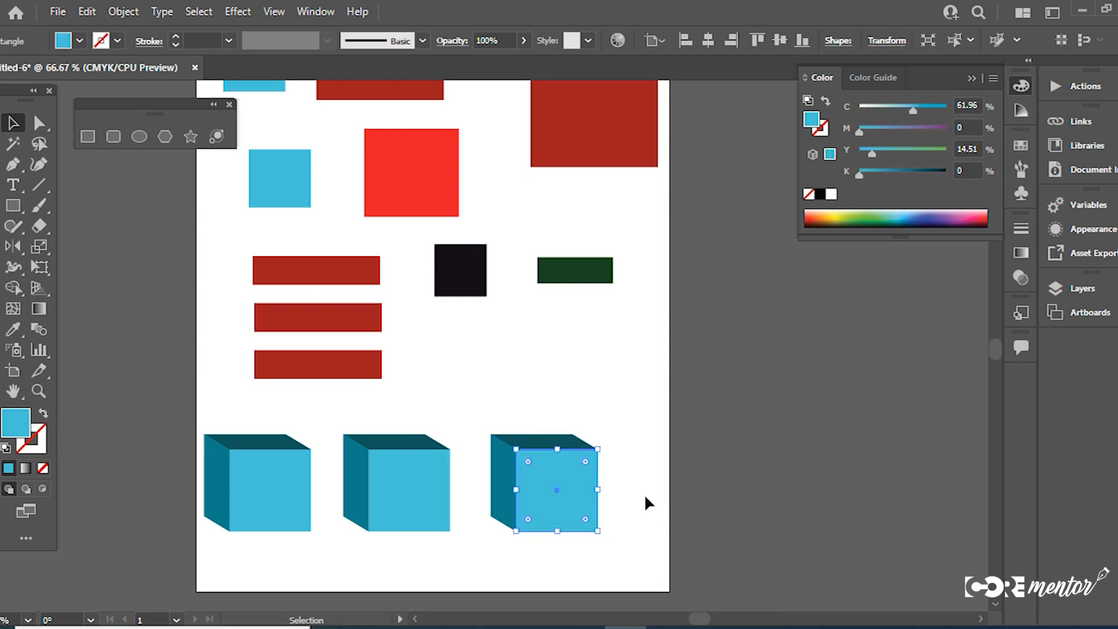
click(629, 417)
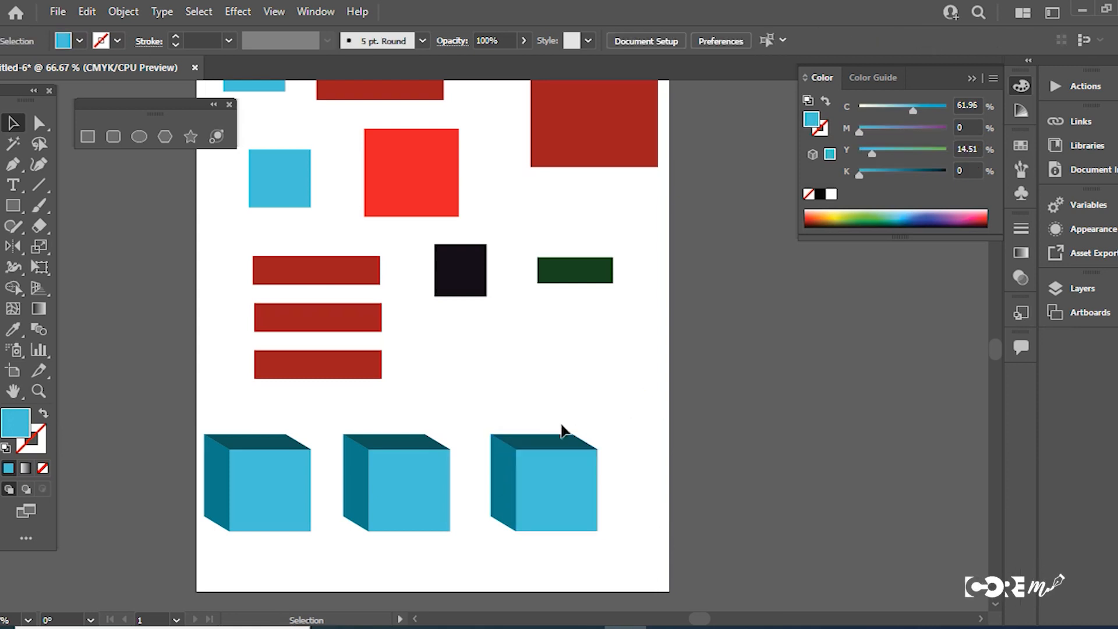
- Delete the two cube copies to the left of the original cube
drag(201, 428, 450, 549)
key(Delete)
- Select all three faces of the remaining cube, group them into one object, and deselect it
drag(636, 414, 471, 557)
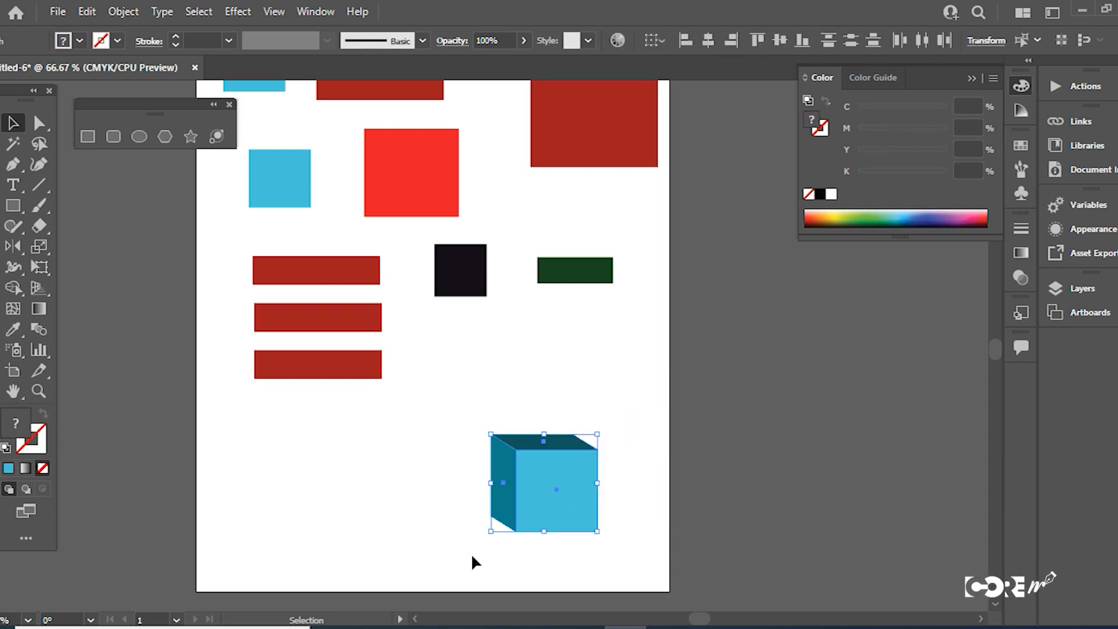
key(a)
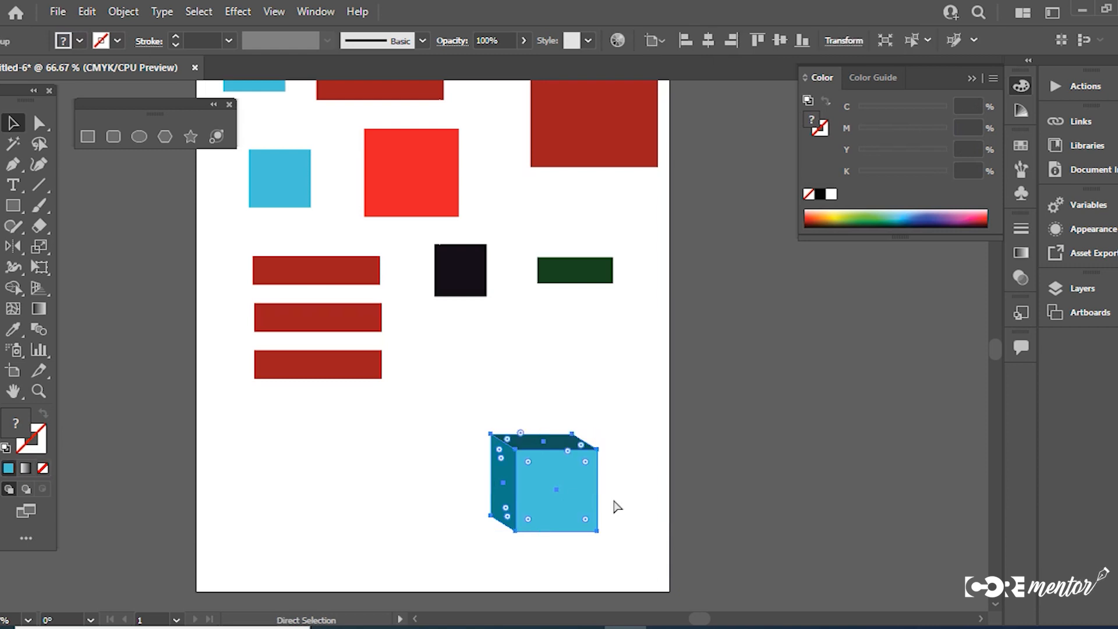
key(v)
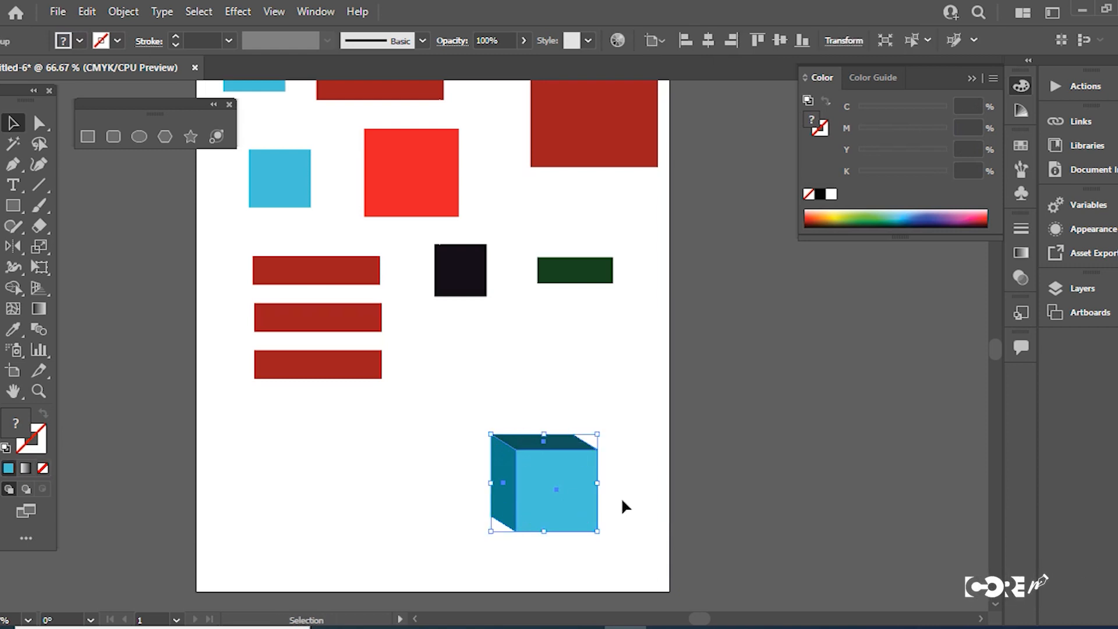
click(622, 500)
- Move the grouped cube slightly right and up, and place two copies of it to its left
click(557, 495)
drag(616, 505, 342, 500)
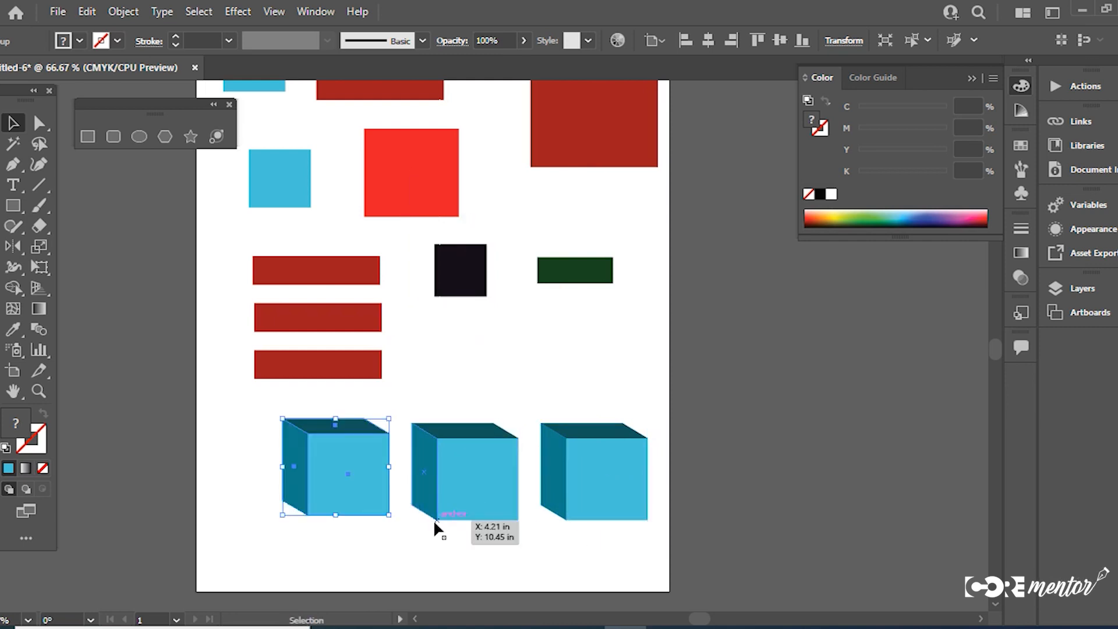
- Use the Lasso tool to select all anchors of the upper black, green, yellow, light-blue and two ochre shapes
key(space)
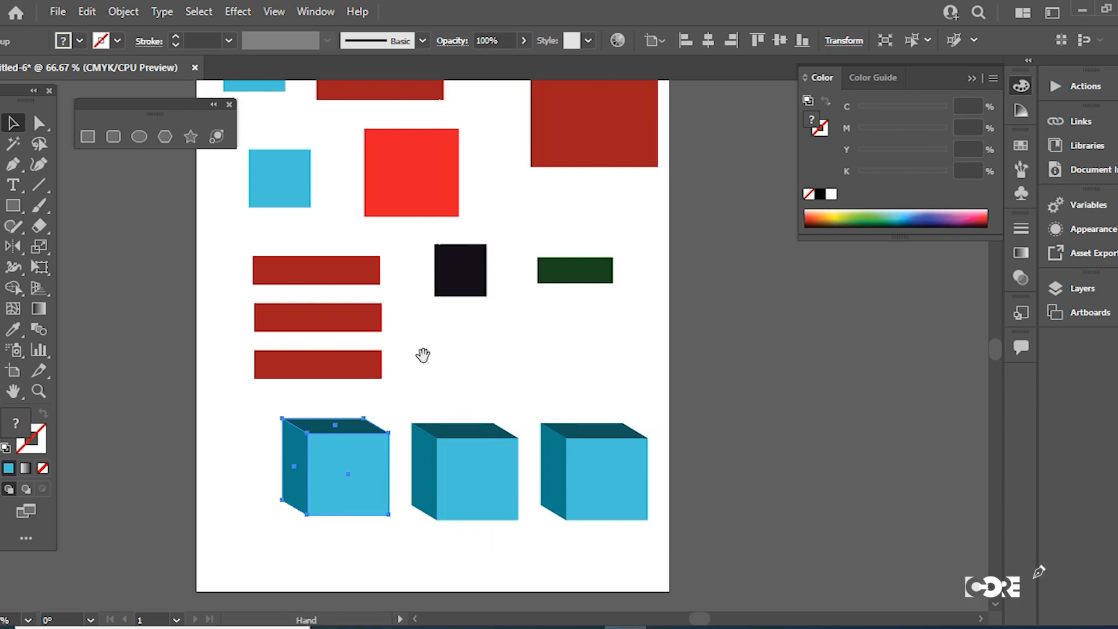
drag(401, 345, 415, 422)
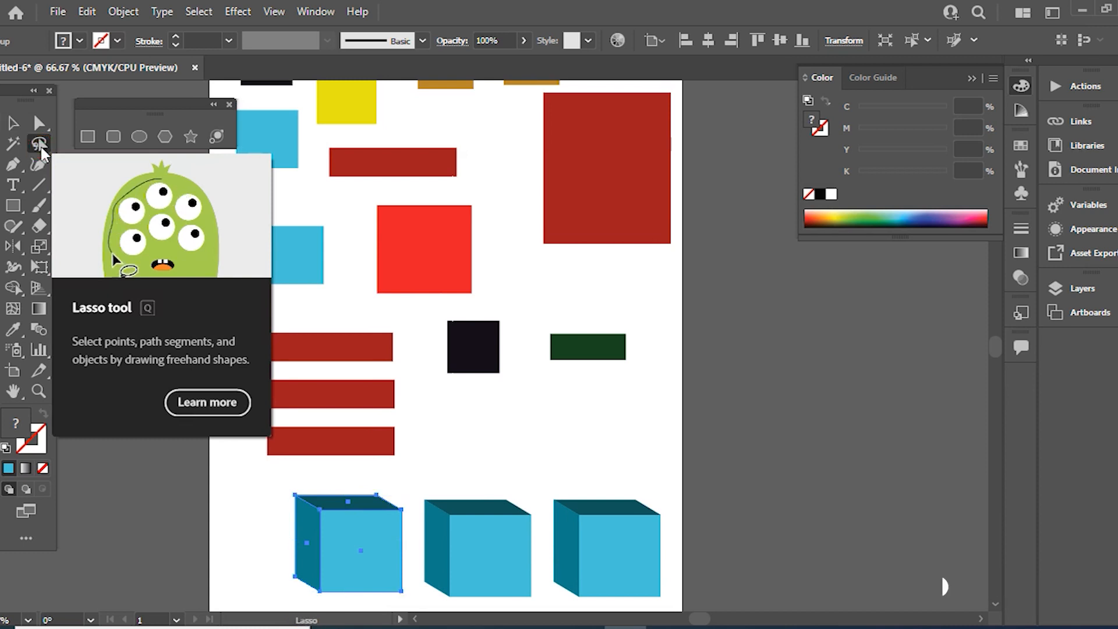
click(40, 146)
mouse_move(556, 202)
mouse_down()
mouse_move(532, 279)
mouse_move(557, 302)
mouse_move(611, 282)
mouse_up()
mouse_move(636, 116)
mouse_down()
mouse_move(282, 239)
mouse_move(637, 103)
mouse_move(623, 269)
mouse_move(619, 257)
mouse_move(521, 265)
mouse_move(250, 219)
mouse_move(634, 227)
mouse_up()
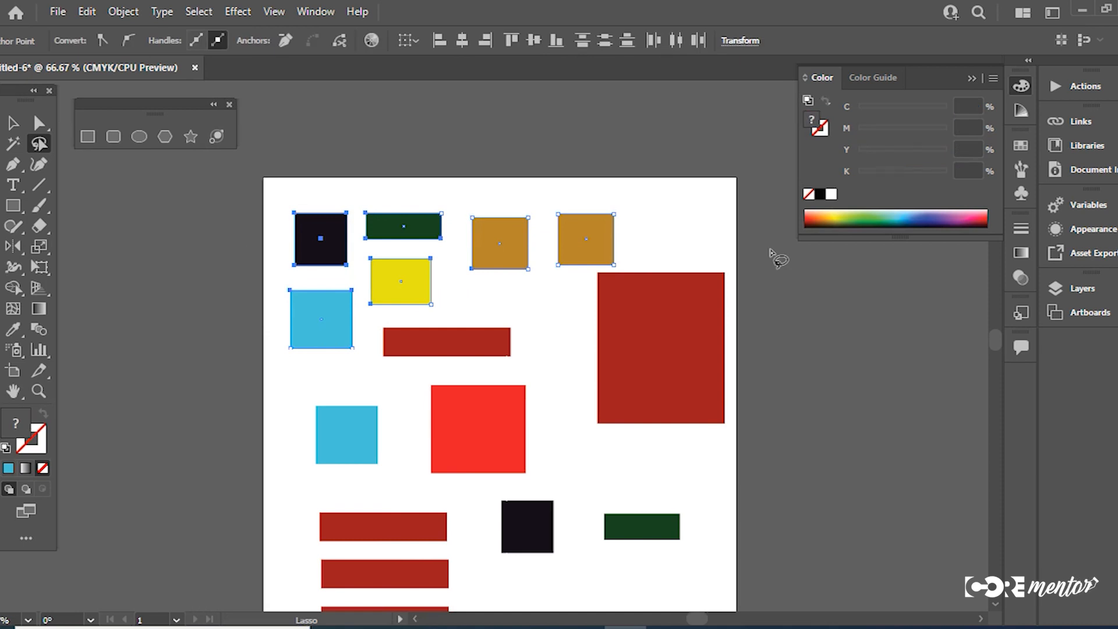
drag(923, 210, 904, 225)
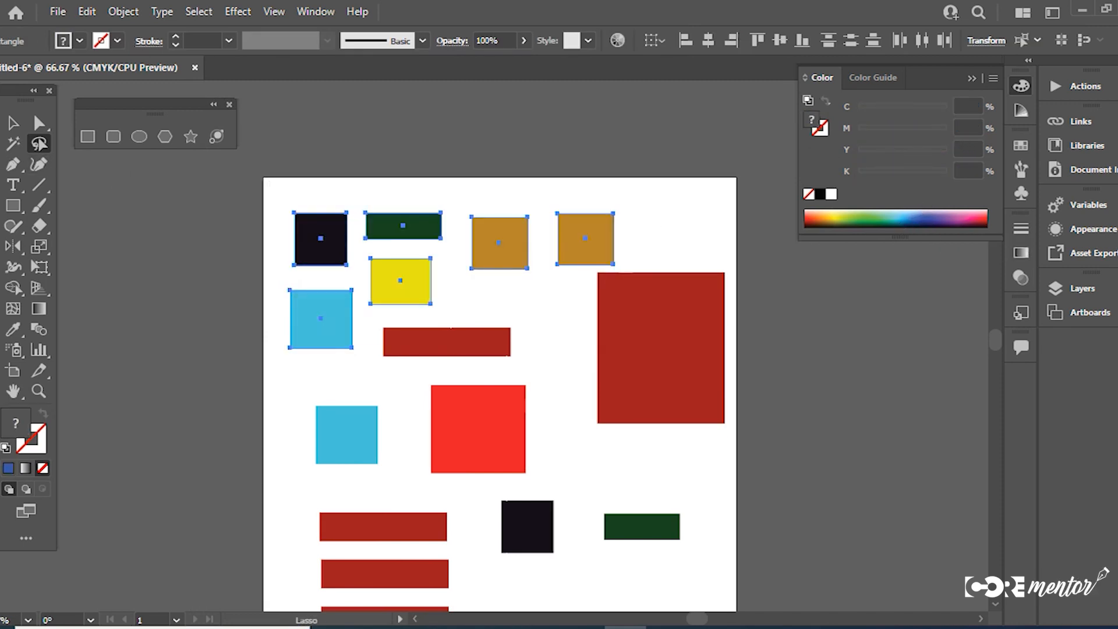
- Draw a square inside the large dark-red rectangle and fill it with light pink from the colour spectrum
key(m)
drag(622, 304, 716, 397)
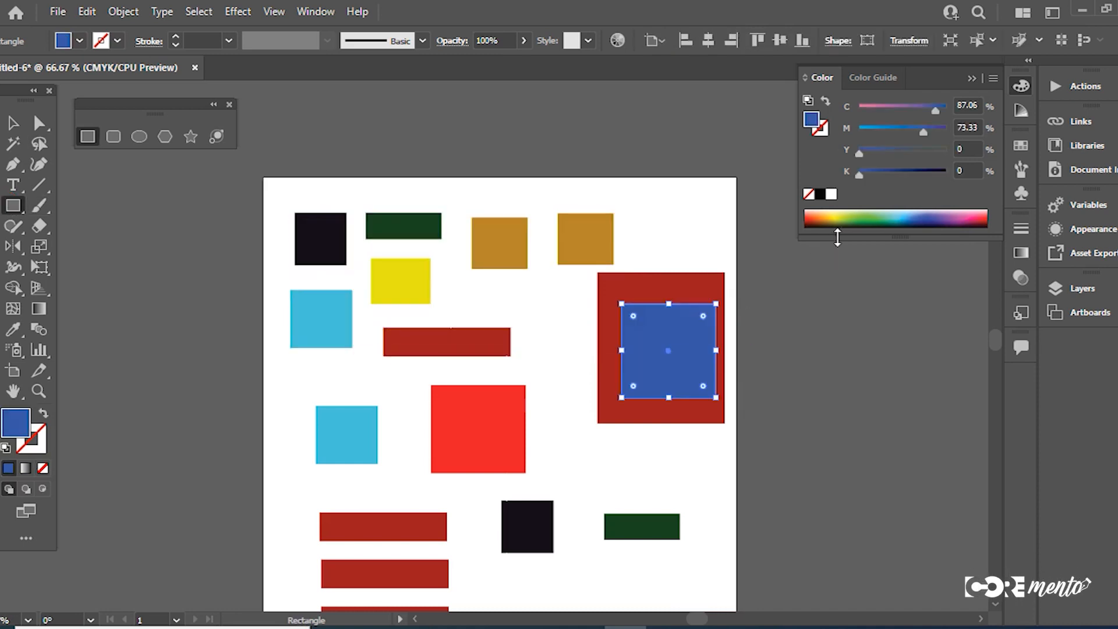
click(844, 221)
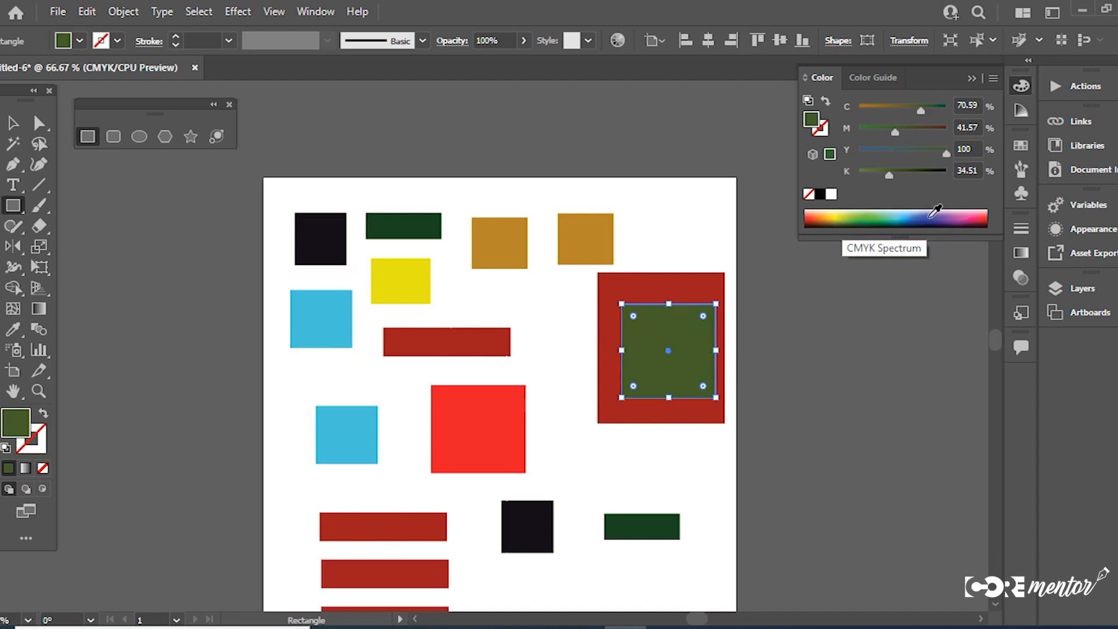
click(964, 212)
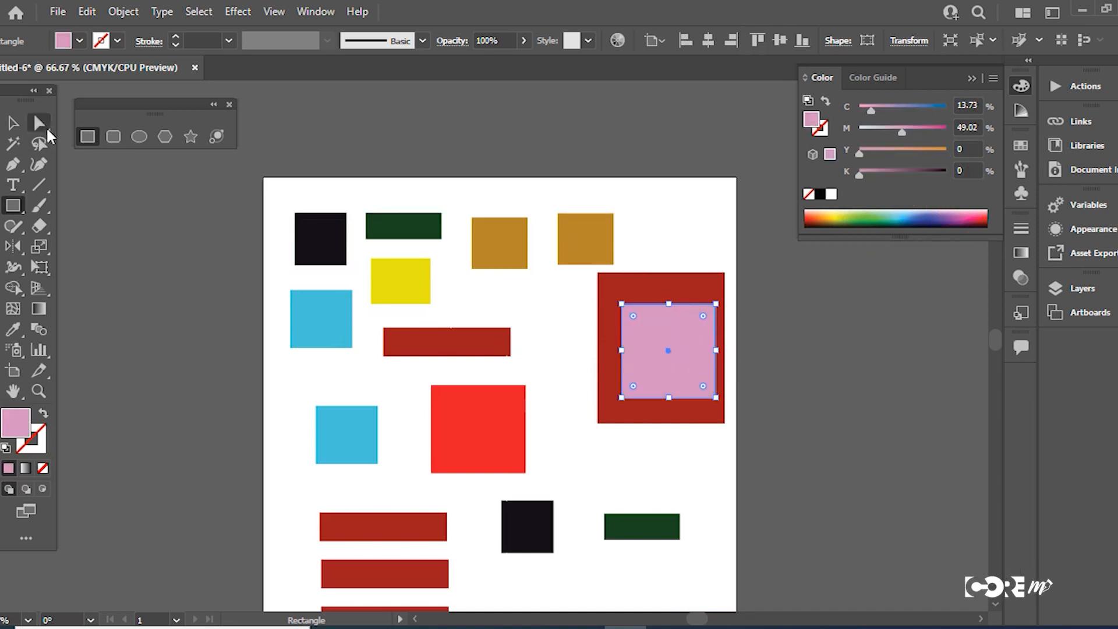
- Select the pink square's upper-left anchor, switch to the Lasso tool, and nudge the anchor up and left past the red rectangle's edge
click(39, 122)
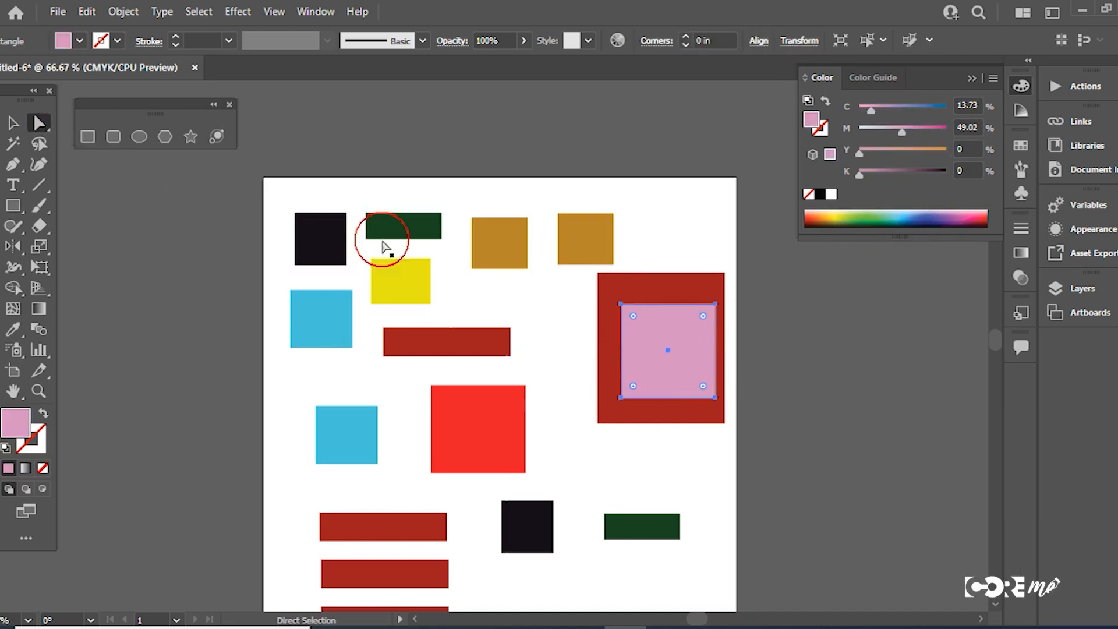
click(620, 299)
click(622, 306)
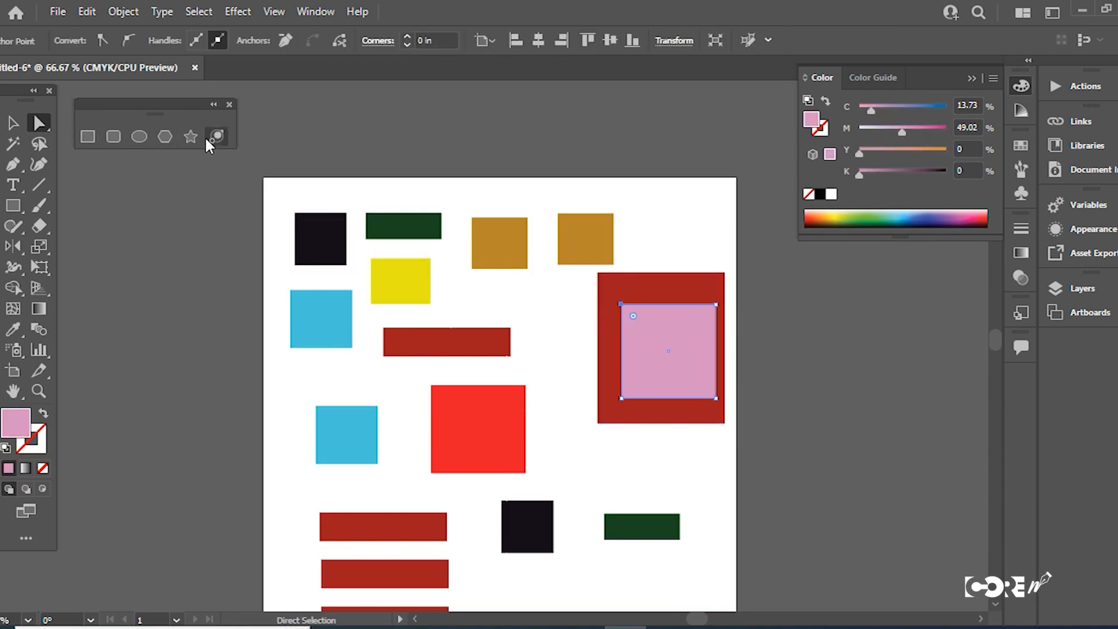
click(39, 144)
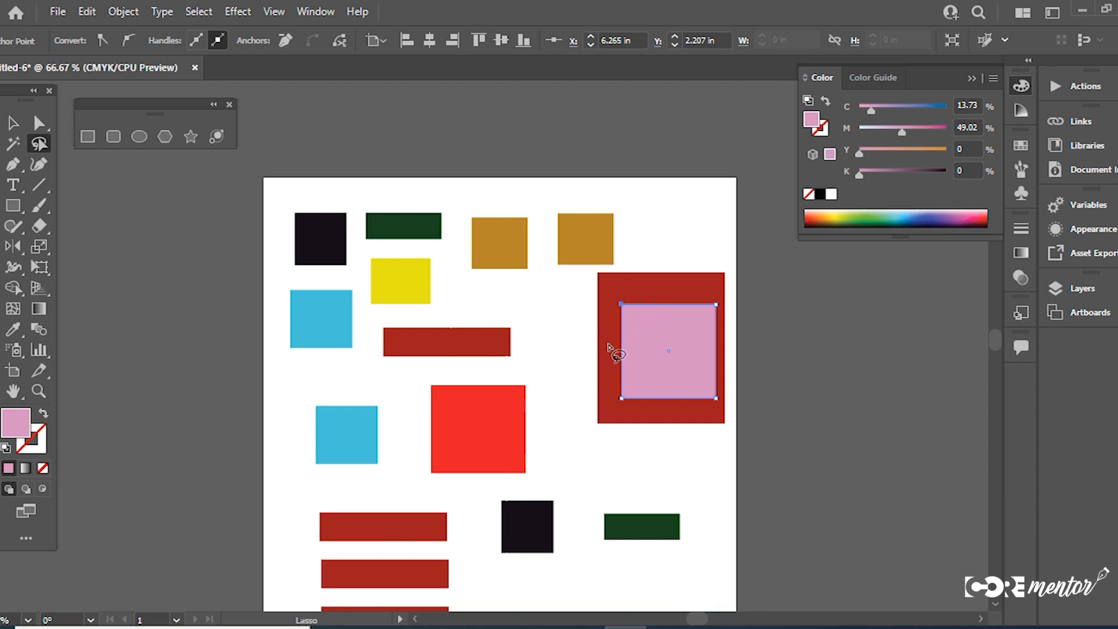
key(shift+Up)
key(shift+Up)
key(shift+Left)
key(shift+Left)
key(shift+Left)
key(shift+Left)
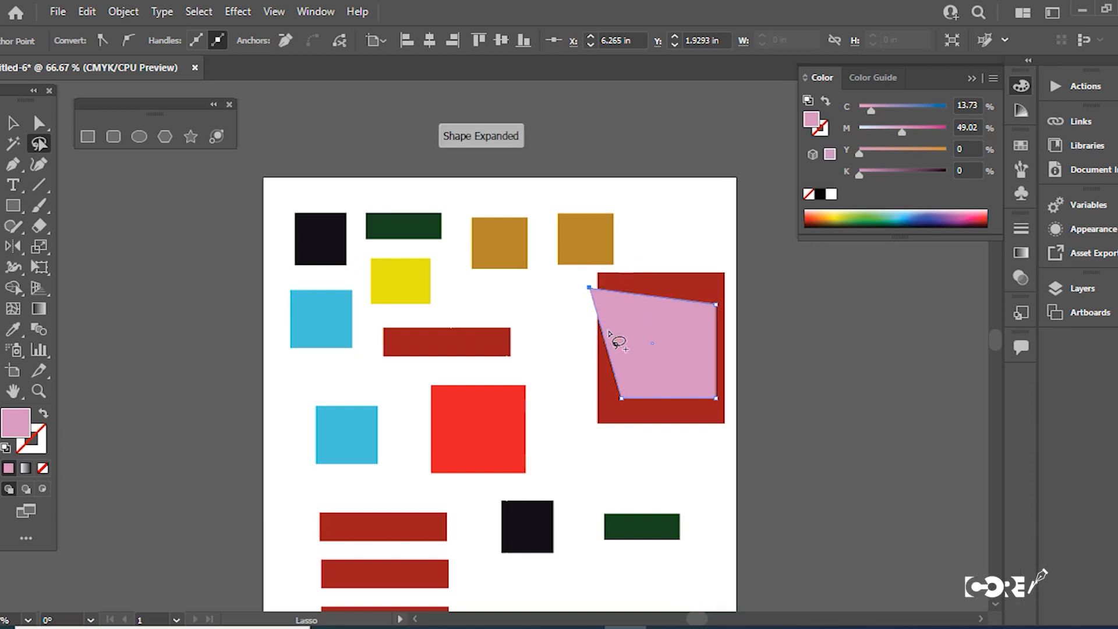
- Nudge the pink square's upper-left anchor further left, and undo the nudges until the anchor is back inside the red rectangle
key(shift+Left)
key(shift+Left)
key(ctrl+z)
key(ctrl+z)
key(ctrl+z)
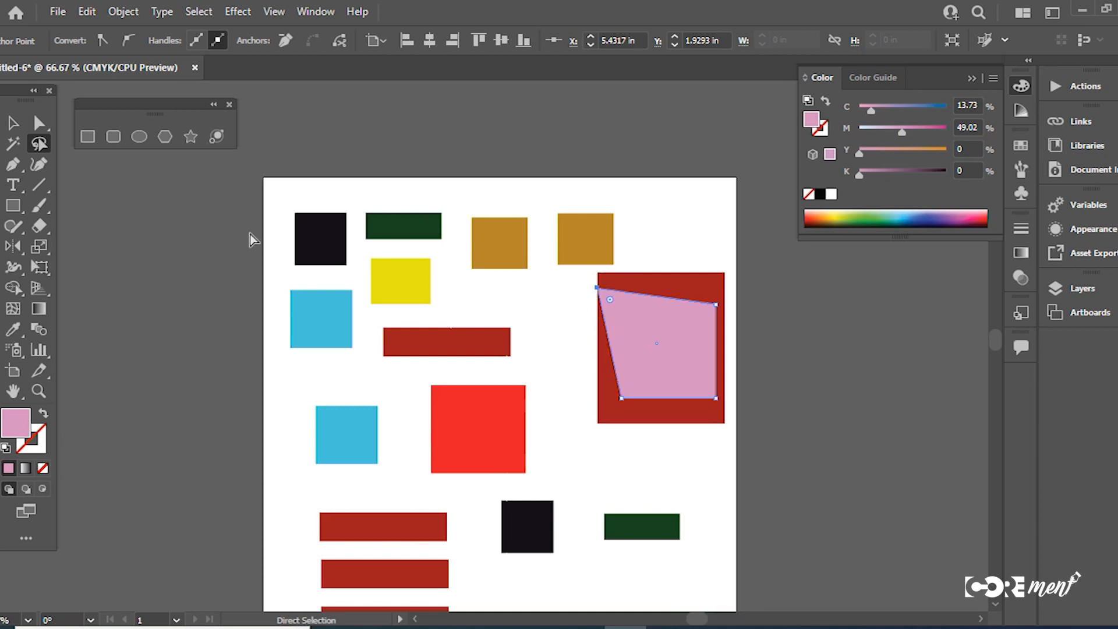
key(ctrl+z)
key(ctrl+z)
key(ctrl+z)
key(ctrl+z)
scroll(540, 294, down, 3)
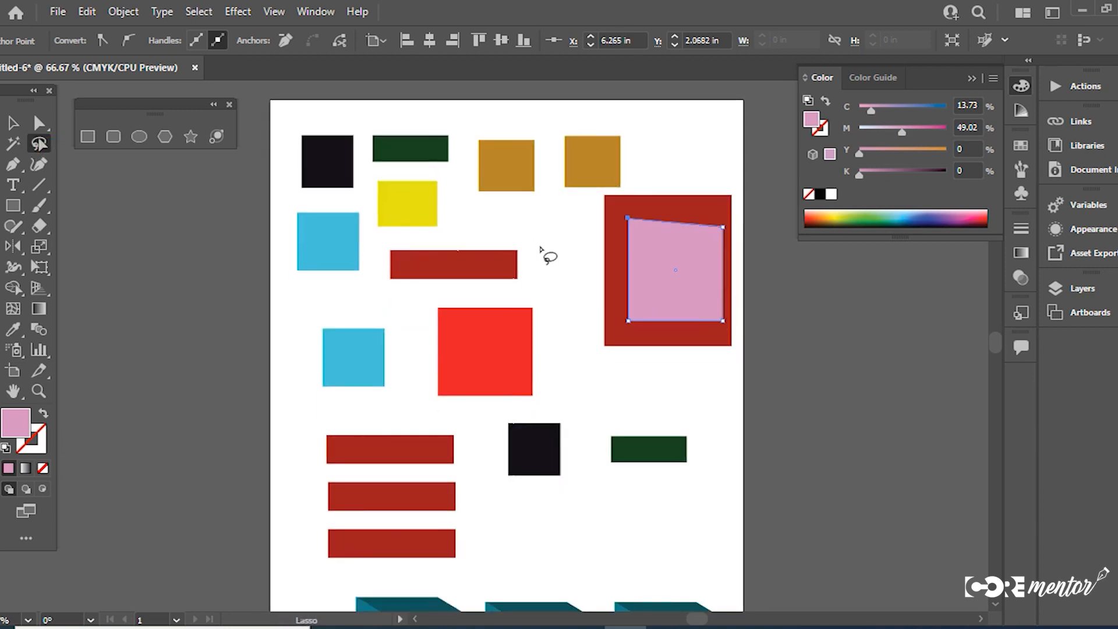
- Lasso the two upper anchors of the large bright-red square and nudge them left in large increments to slant the shape
mouse_move(563, 313)
mouse_down()
mouse_move(464, 325)
mouse_move(417, 291)
mouse_move(582, 302)
mouse_move(533, 397)
mouse_up()
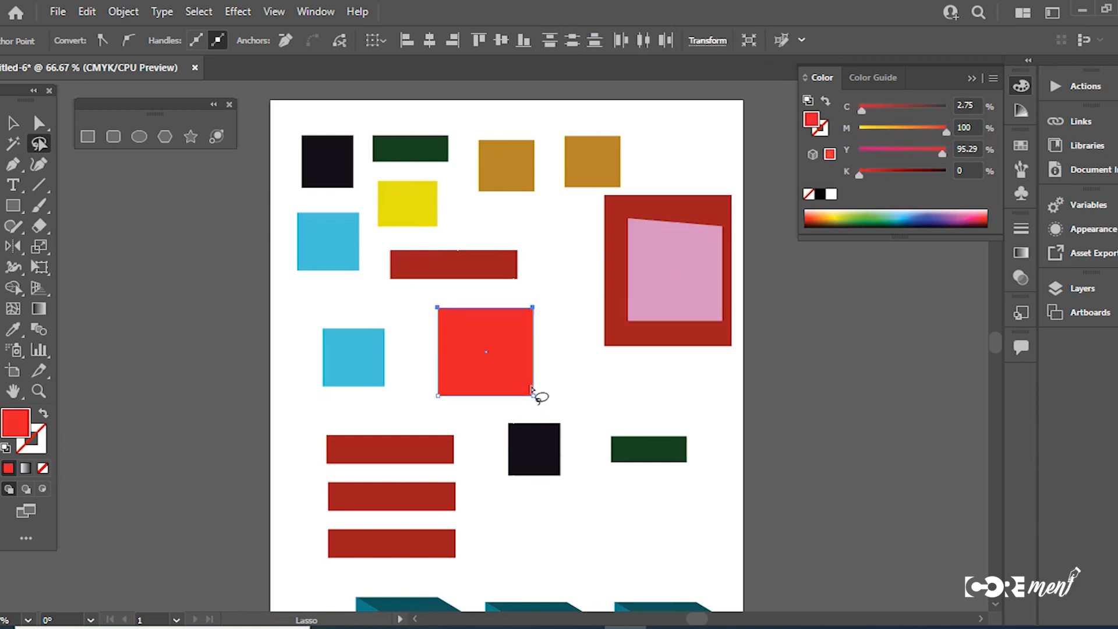
key(shift+Left)
key(shift+Left)
key(shift+Left)
key(shift+Left)
key(shift+Left)
key(shift+Left)
key(shift+Left)
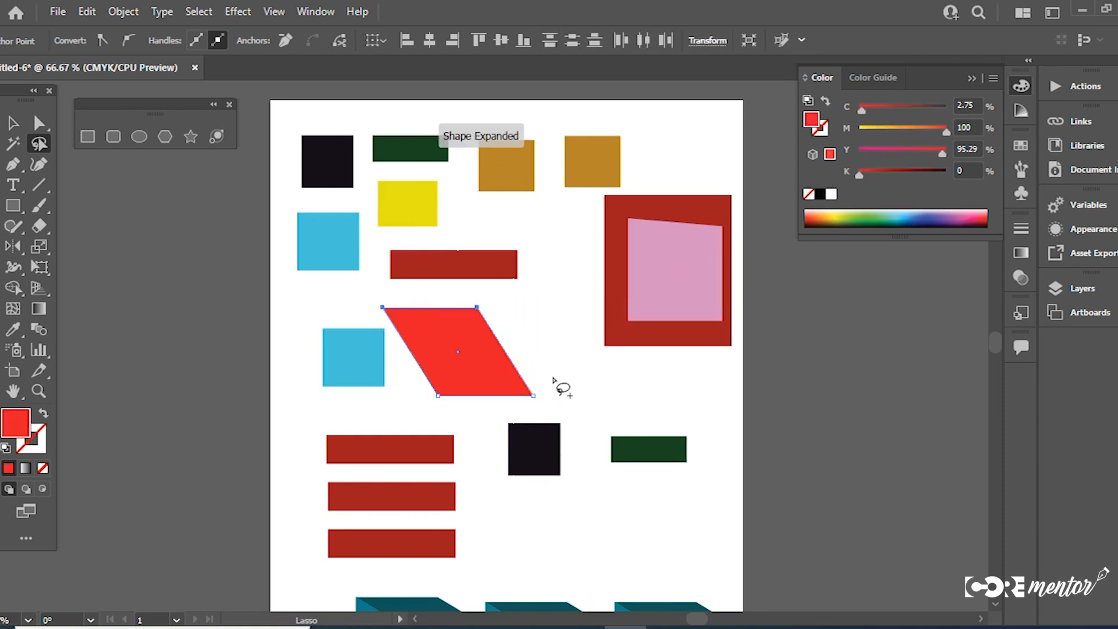
- Nudge the bright-red shape's two upper anchors back right and down to flatten it into a low parallelogram
key(shift+Right)
key(shift+Right)
key(shift+Right)
key(shift+Right)
key(shift+Right)
key(shift+Right)
key(shift+Down)
key(shift+Down)
key(shift+Down)
key(shift+Down)
key(shift+Down)
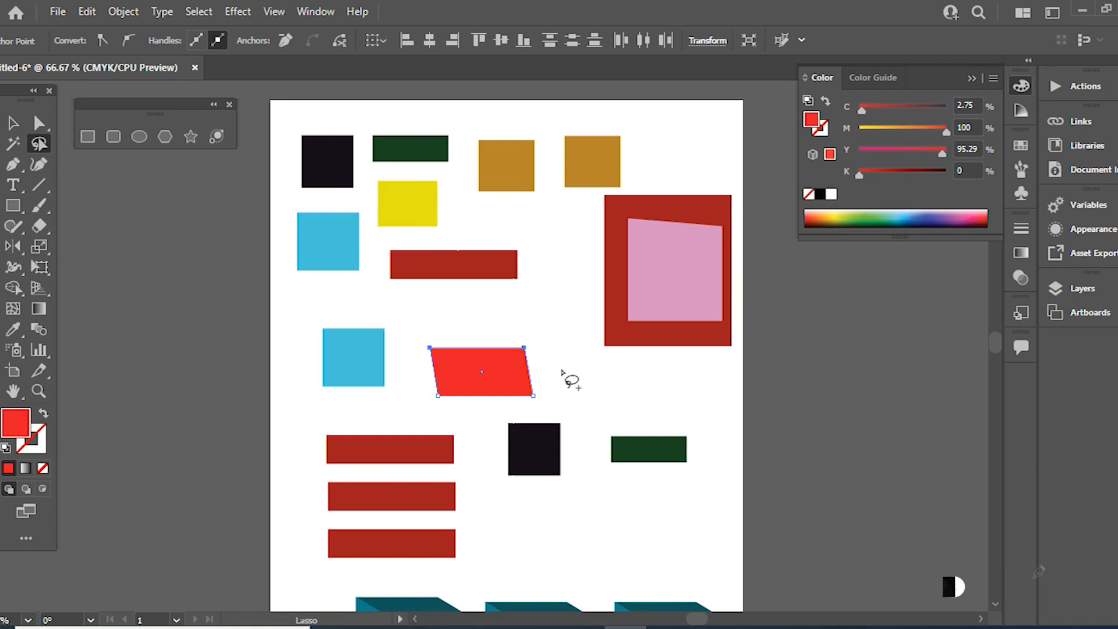
- Nudge the two upper anchors right and up, and move them back over the lower anchors to restore the bright-red square
key(shift+Right)
key(shift+Right)
key(shift+Right)
key(shift+Up)
key(shift+Up)
key(shift+Up)
key(shift+Up)
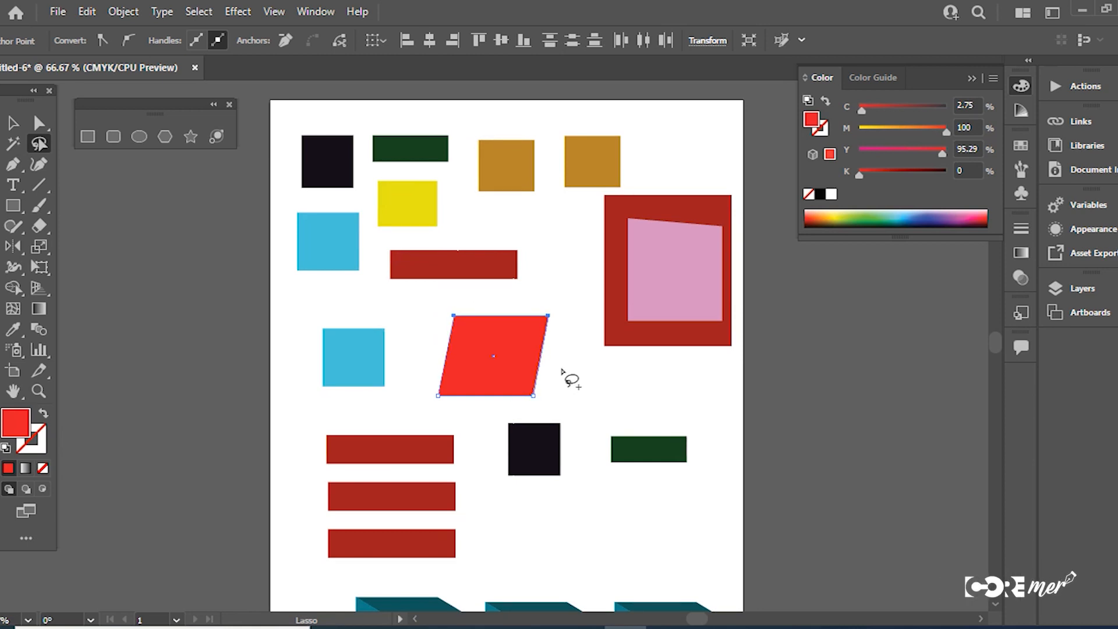
key(shift+Left)
key(shift+Left)
key(shift+Up)
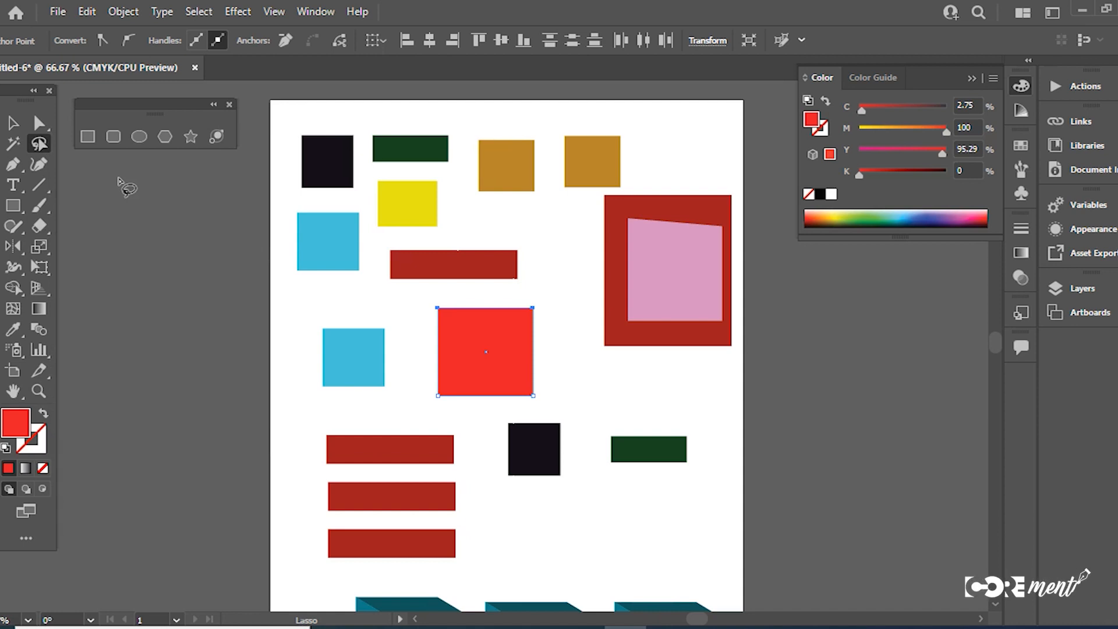
- Use the Magic Wand tool to select every light-blue shape on the artboard, including the front faces of the cubes
click(9, 142)
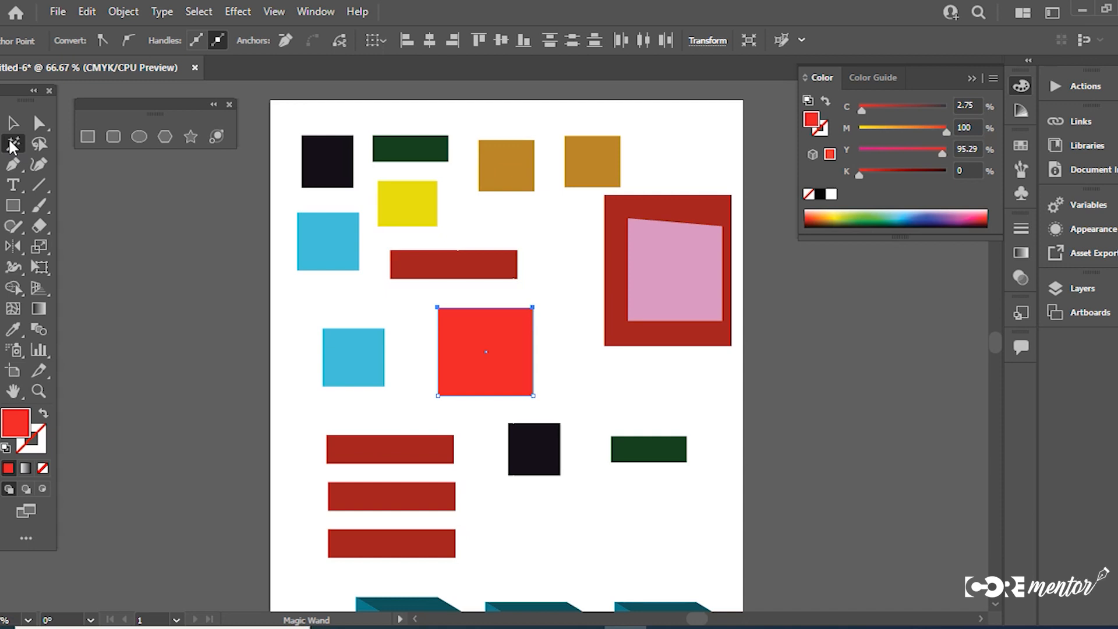
click(13, 144)
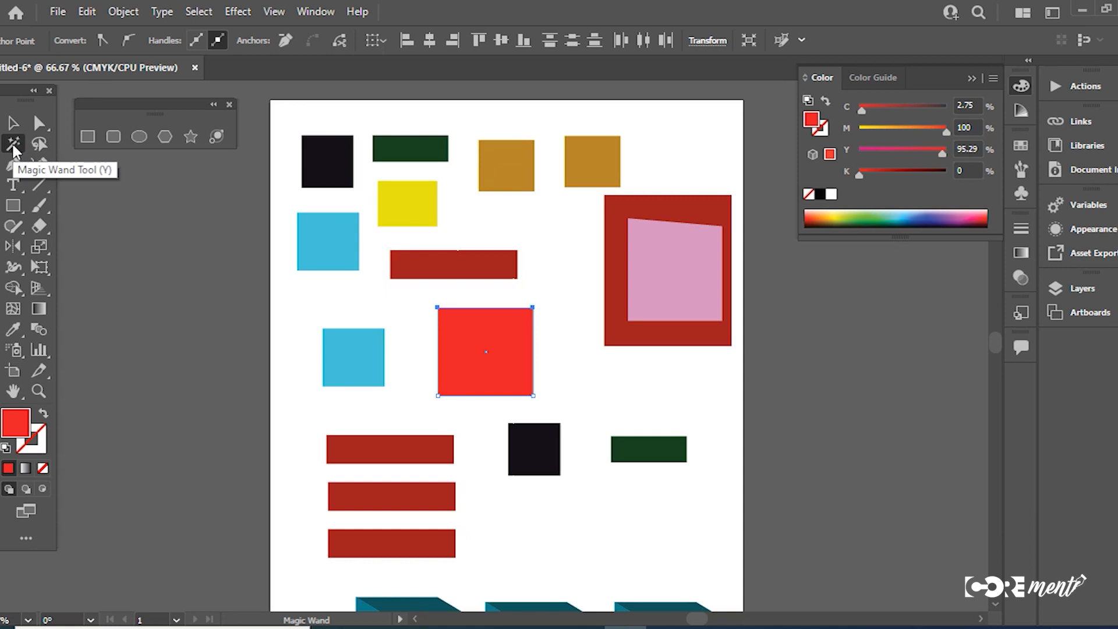
ctrl+alt+click(560, 296)
drag(489, 339, 542, 238)
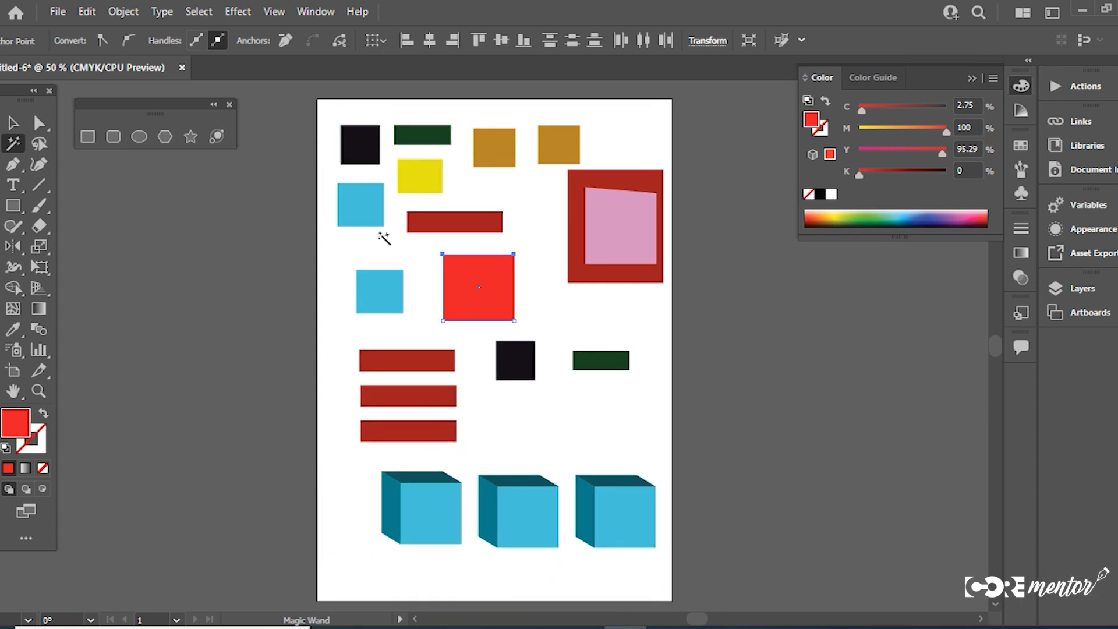
click(361, 204)
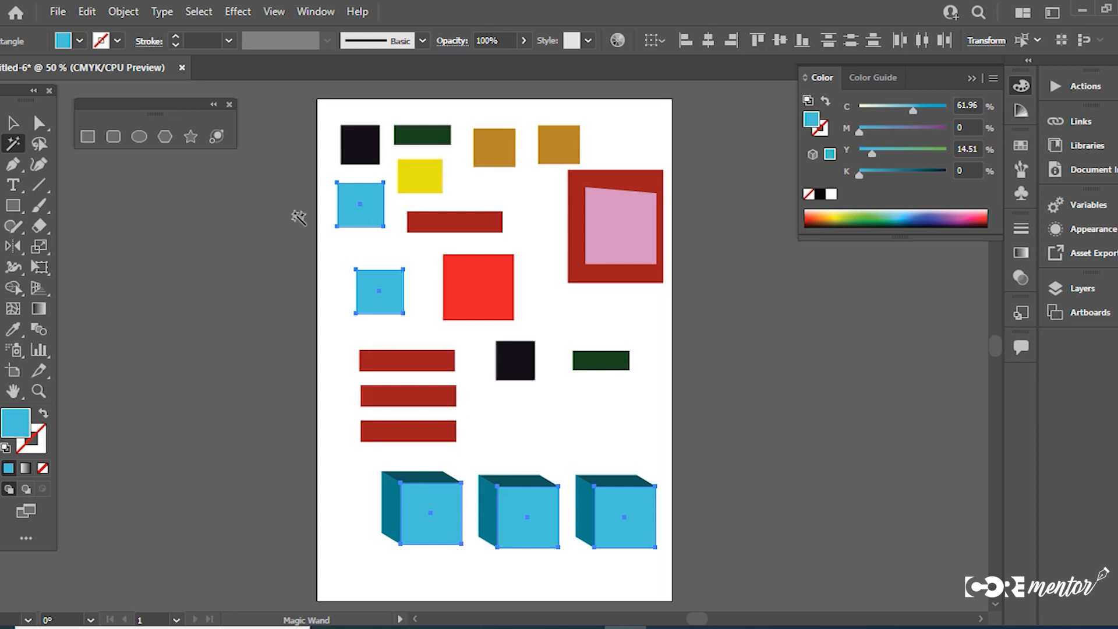
- Change the fill of the selected light-blue shapes to the dark teal 003338
click(40, 420)
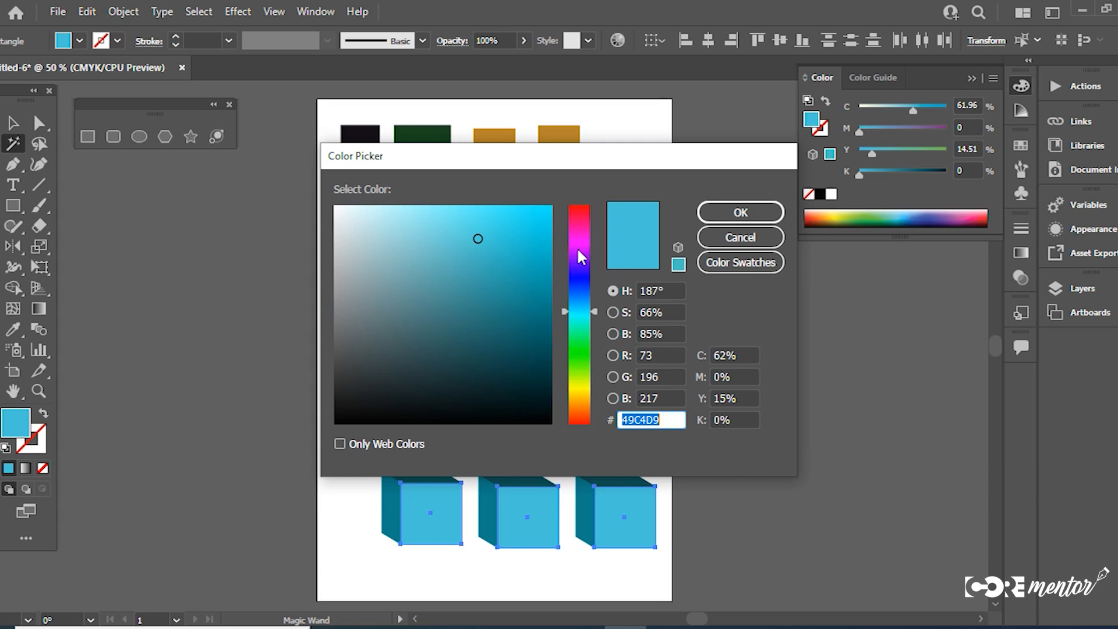
click(717, 212)
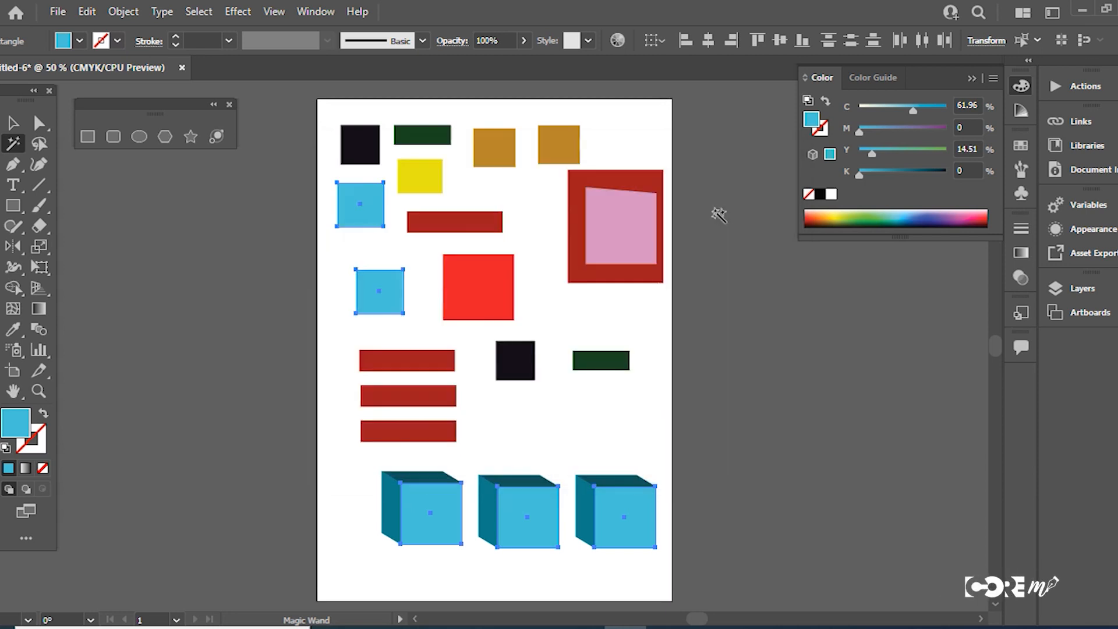
double_click(14, 422)
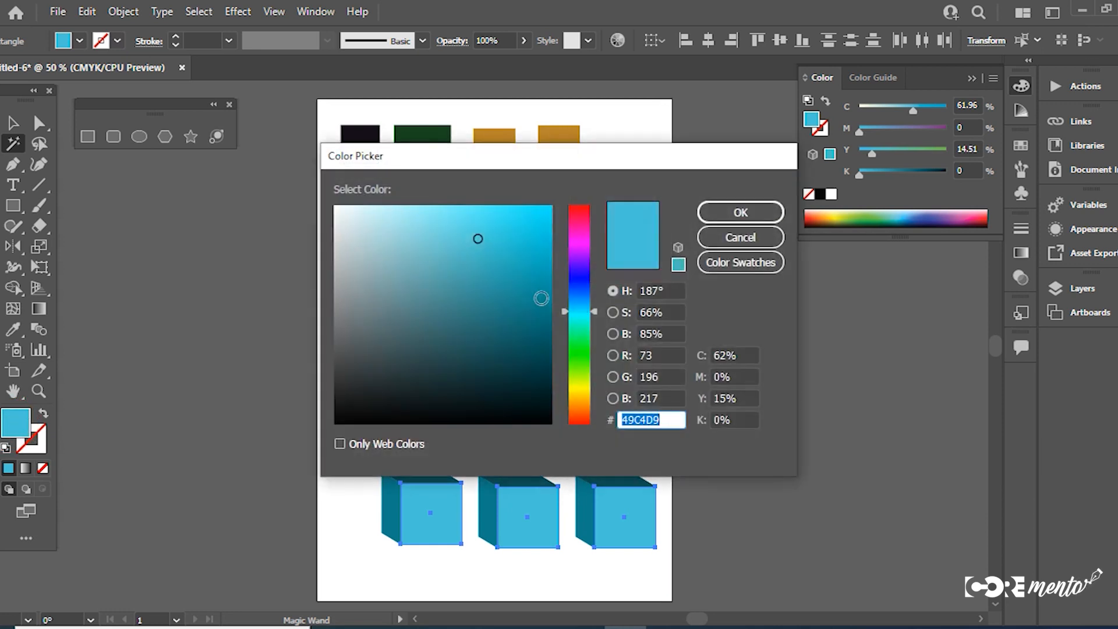
drag(550, 280, 550, 377)
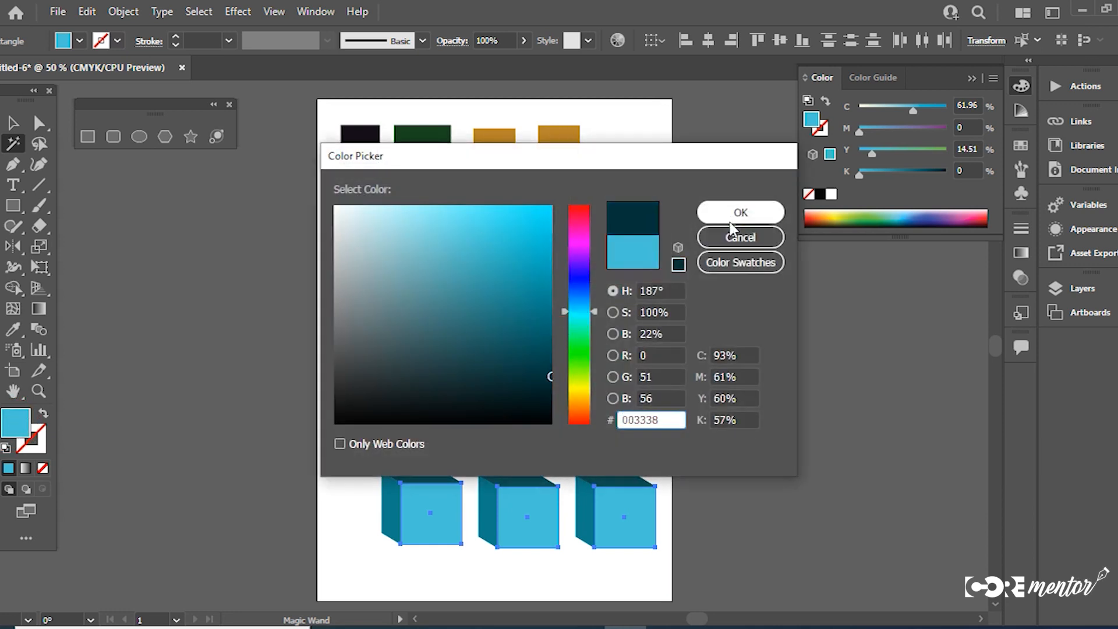
click(731, 220)
- Use the Magic Wand on the bright-red square and on the dark-red rectangles to select shapes of matching fill
click(468, 287)
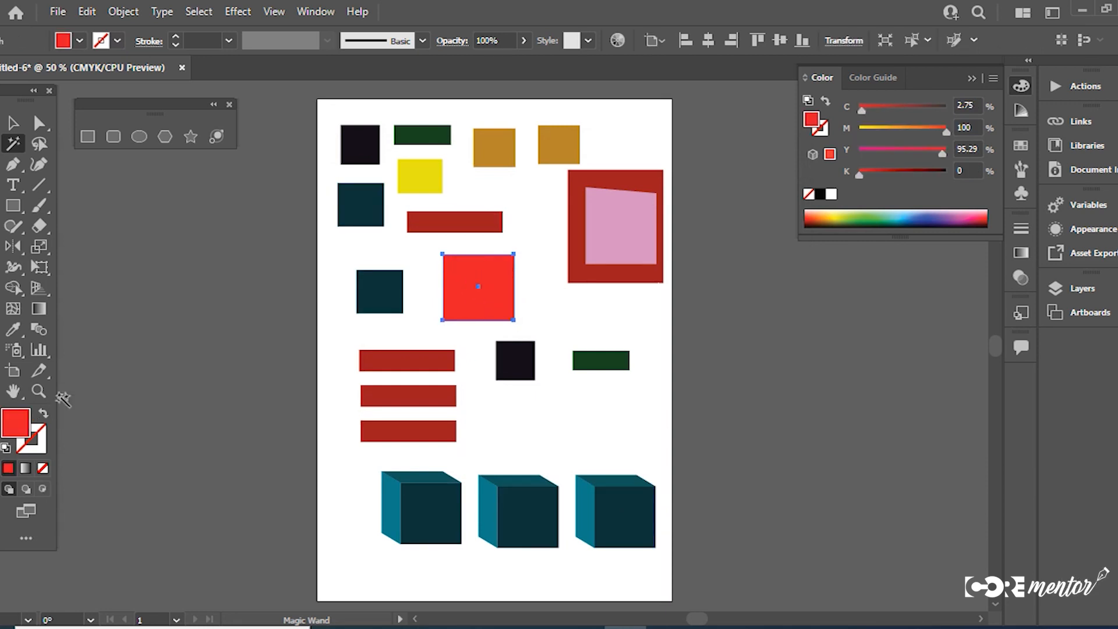
click(420, 361)
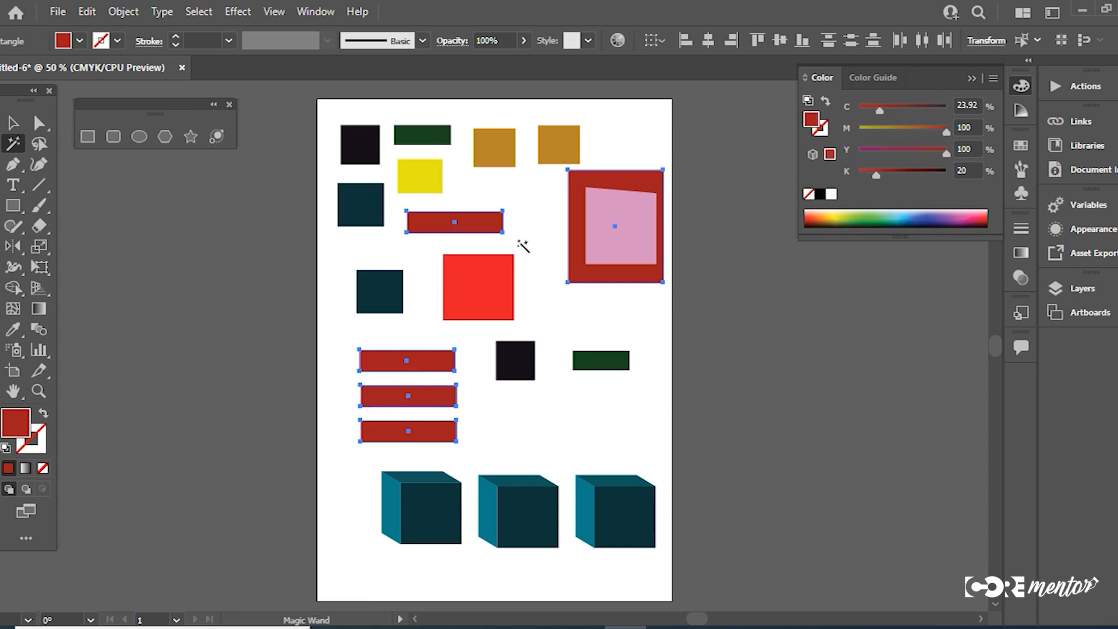
click(465, 277)
- Select all the artwork, scale it down, and duplicate it across and down to make four sets on the artboard
click(12, 123)
drag(327, 142, 468, 252)
scroll(658, 524, down, 1)
scroll(449, 306, up, 2)
drag(455, 328, 596, 326)
shift+click(412, 304)
drag(599, 235, 600, 401)
click(693, 421)
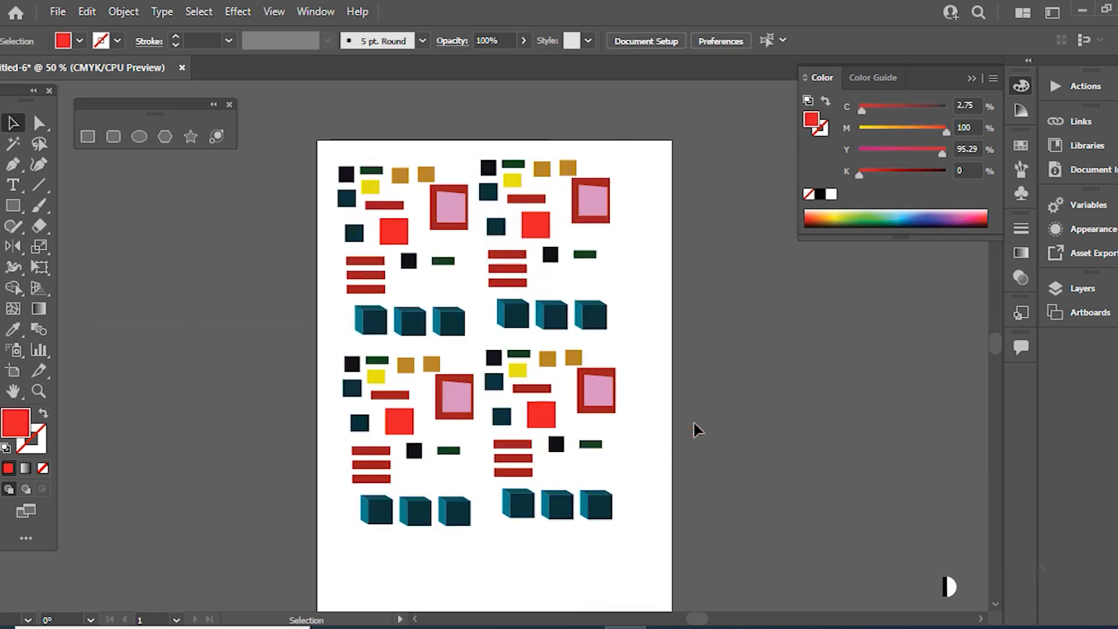
- Use the Magic Wand tool to select the teal left side faces of the cubes in all four sets
click(13, 143)
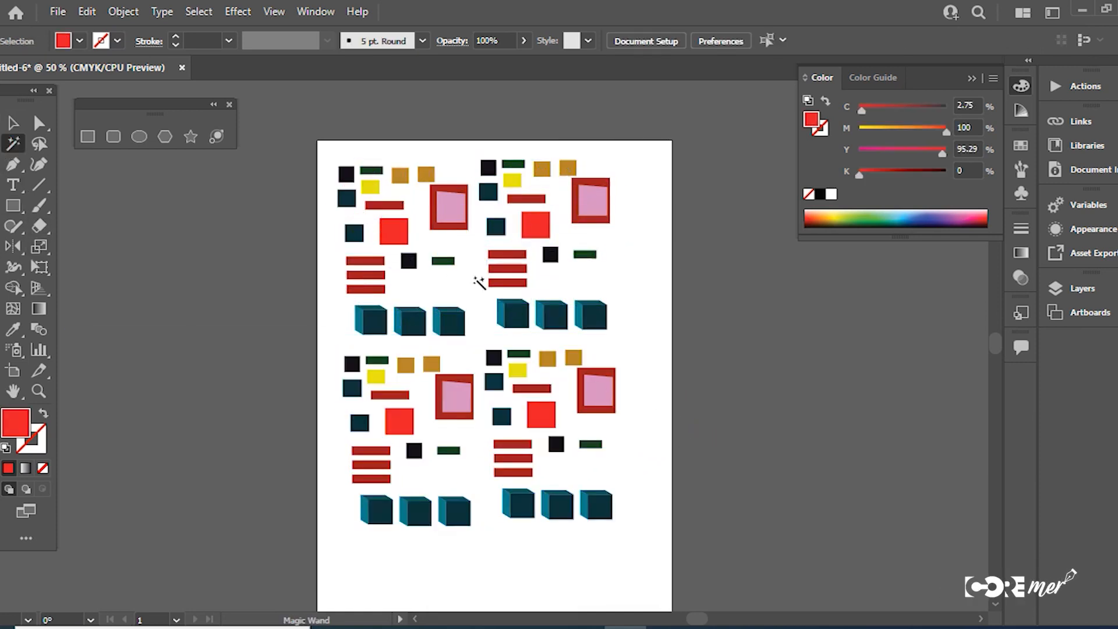
ctrl+click(508, 356)
ctrl+click(544, 311)
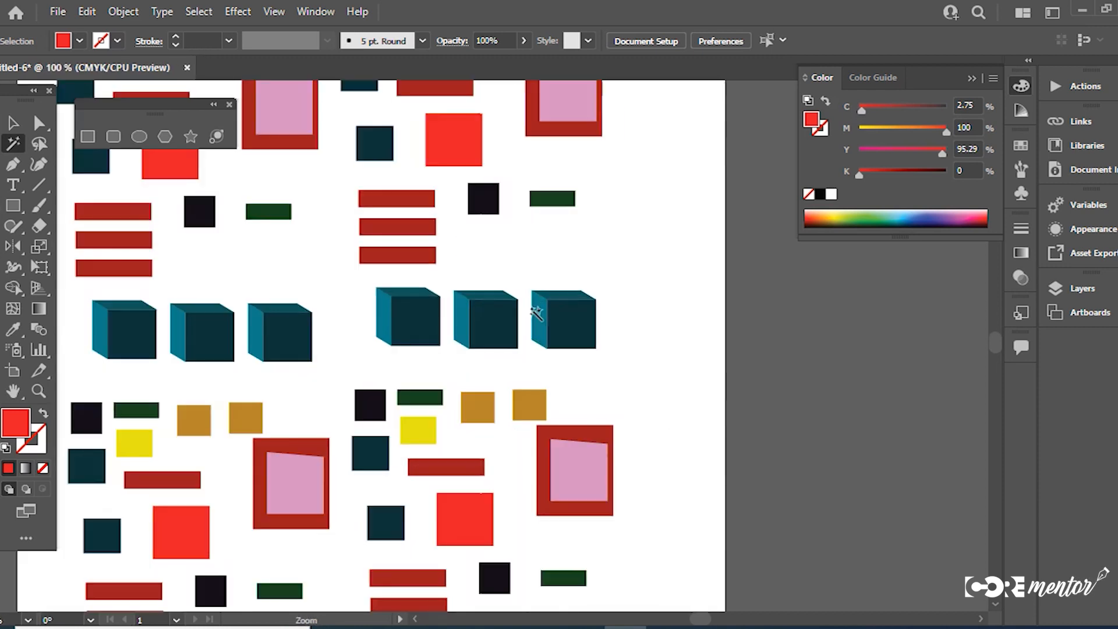
click(458, 318)
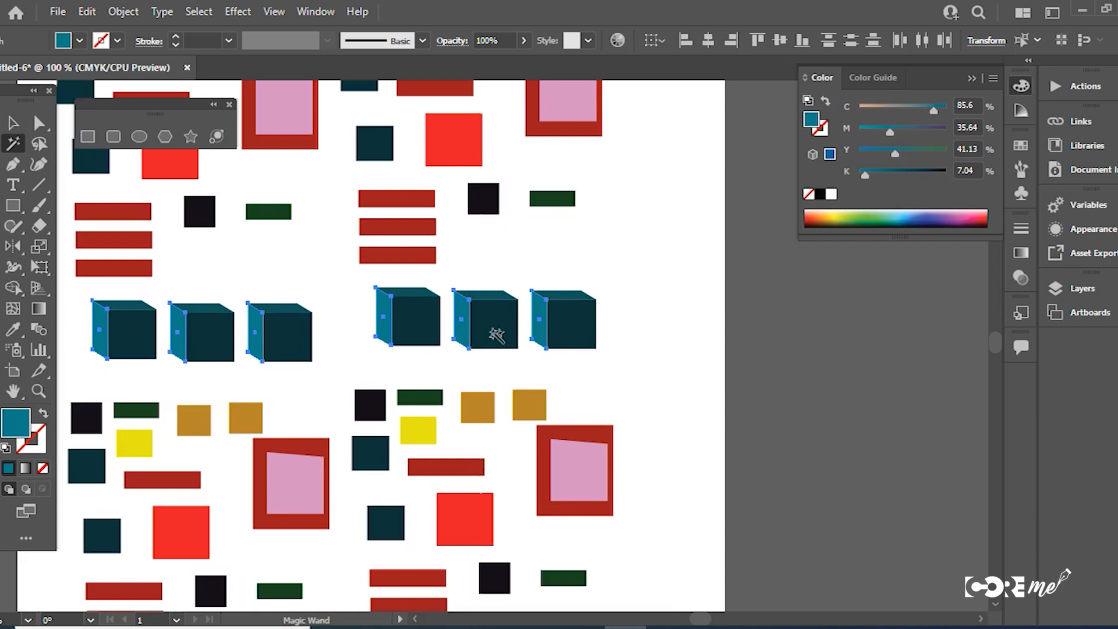
- Try yellow and blue fills from the colour spectrum on the selected side faces, and settle on an ochre gold
click(835, 219)
click(837, 217)
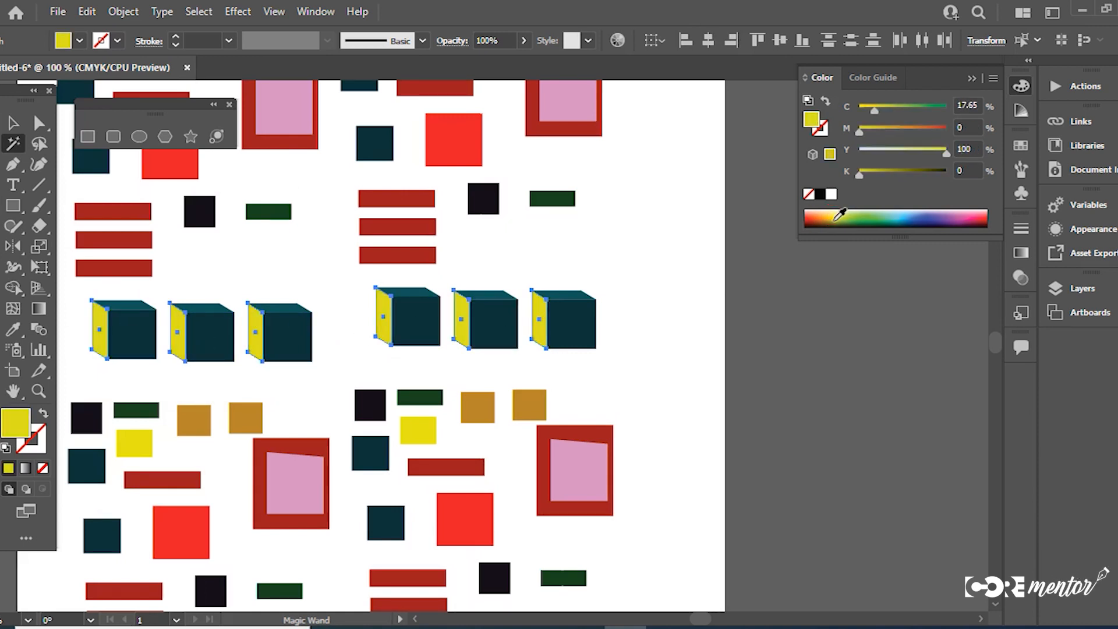
click(920, 215)
click(910, 211)
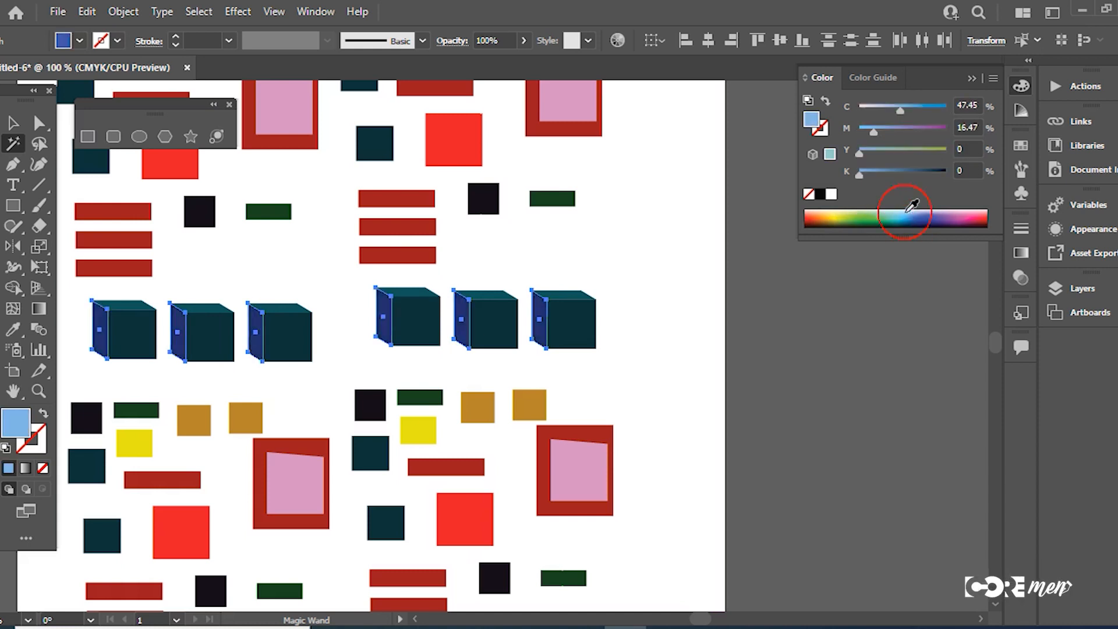
click(830, 218)
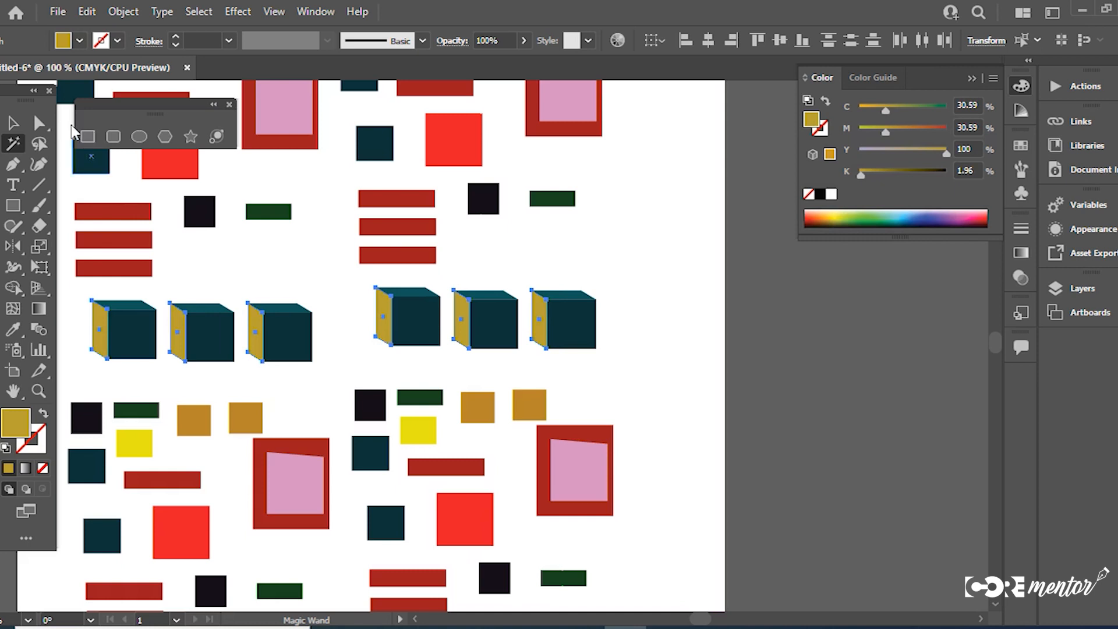
- Move the bright-red square of the upper-right set beside its dark-green rectangle, and place a copy to its right
click(13, 123)
ctrl+alt+click(393, 258)
drag(505, 317, 468, 233)
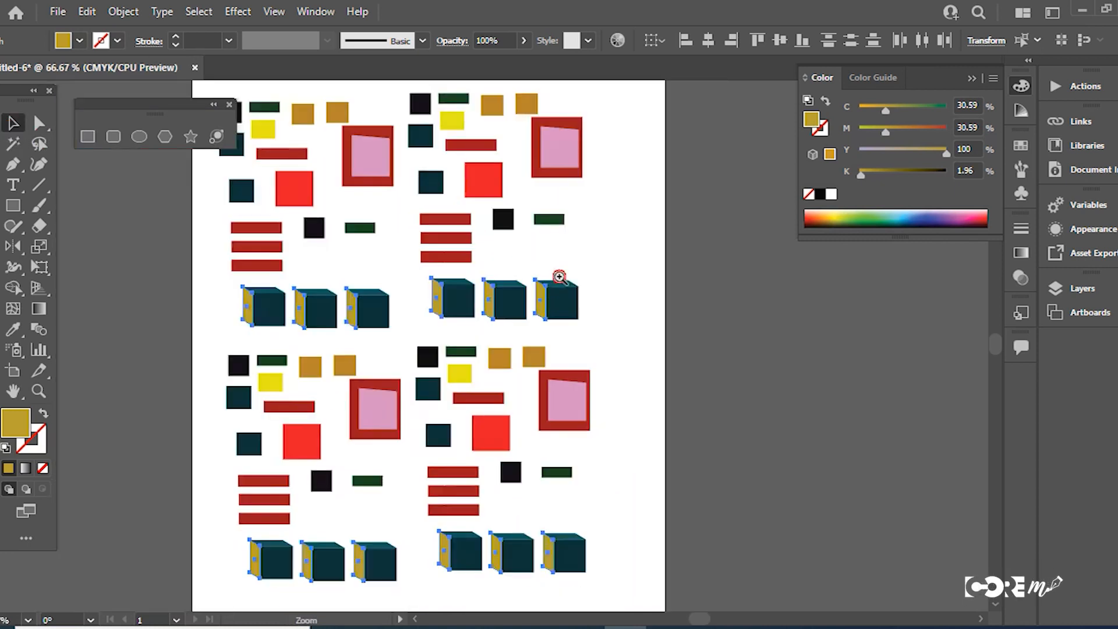
ctrl+click(560, 277)
ctrl+click(559, 277)
drag(202, 247, 513, 366)
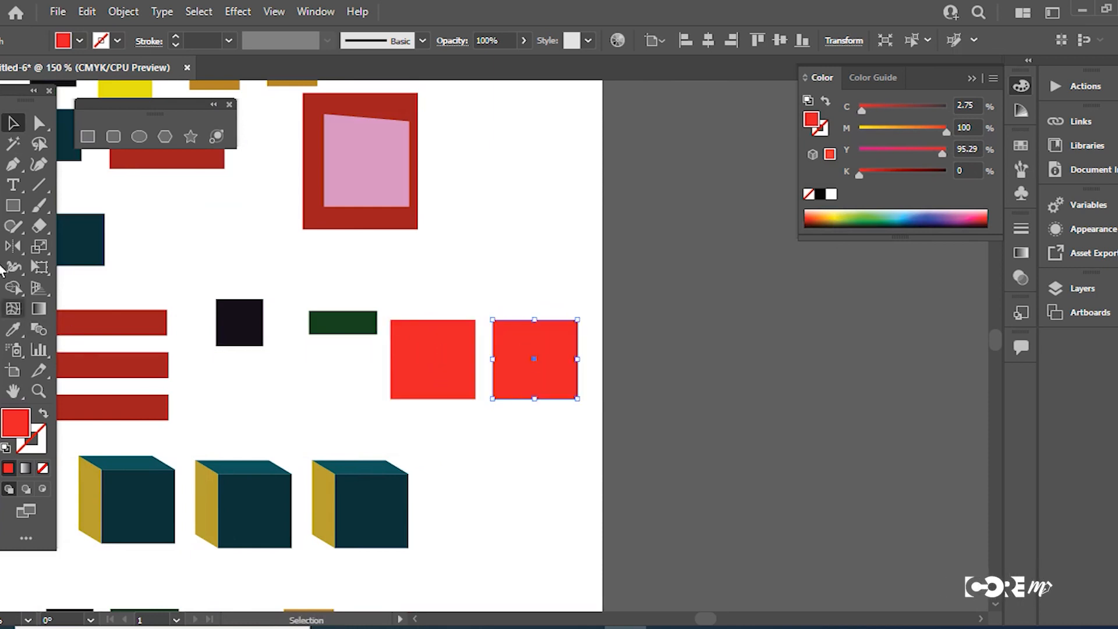
- Set the cyan value of the copied red square's fill to 2% in the Color Picker
double_click(15, 423)
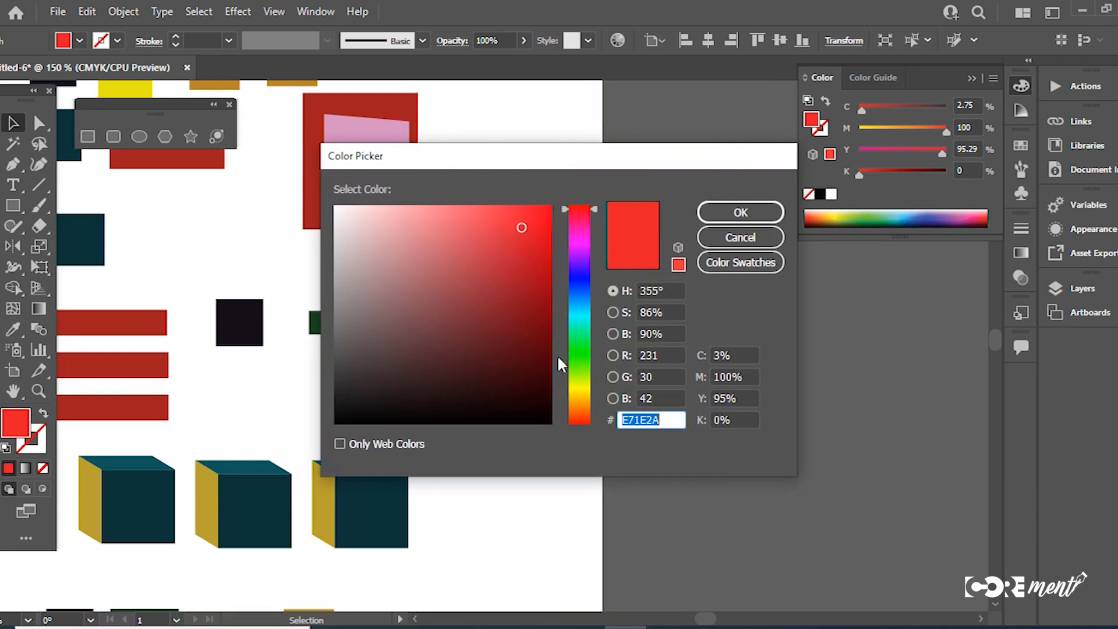
click(736, 355)
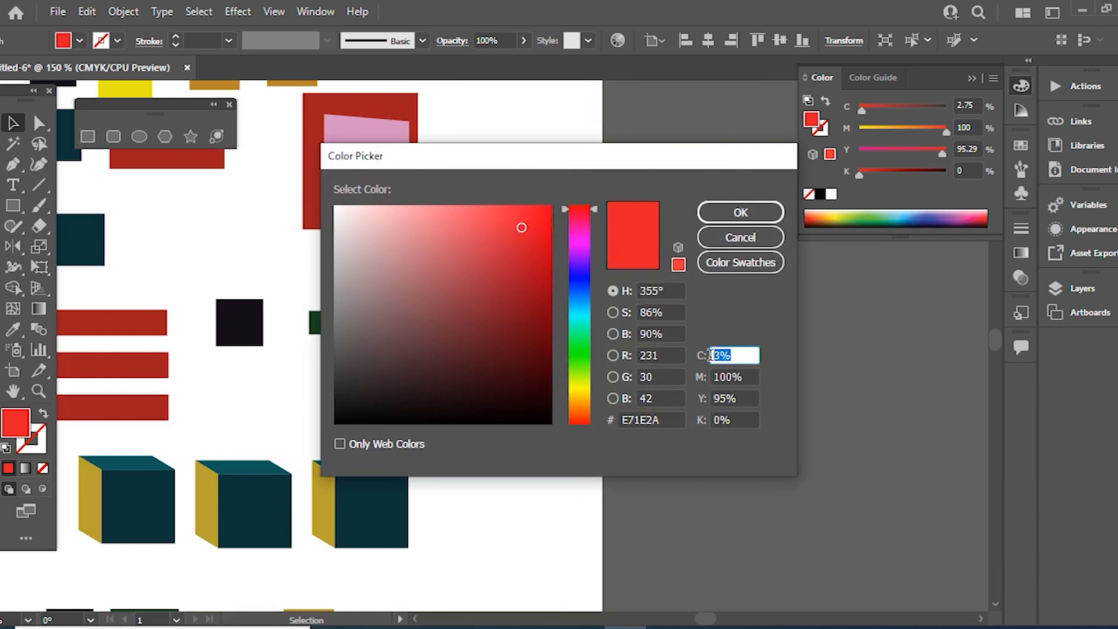
click(749, 378)
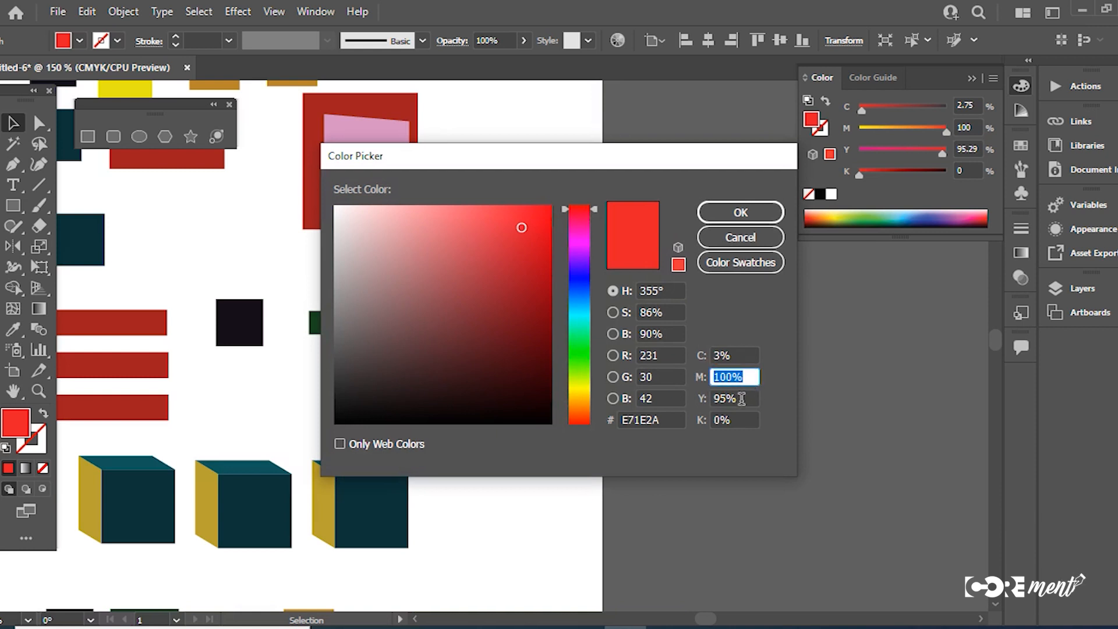
click(705, 400)
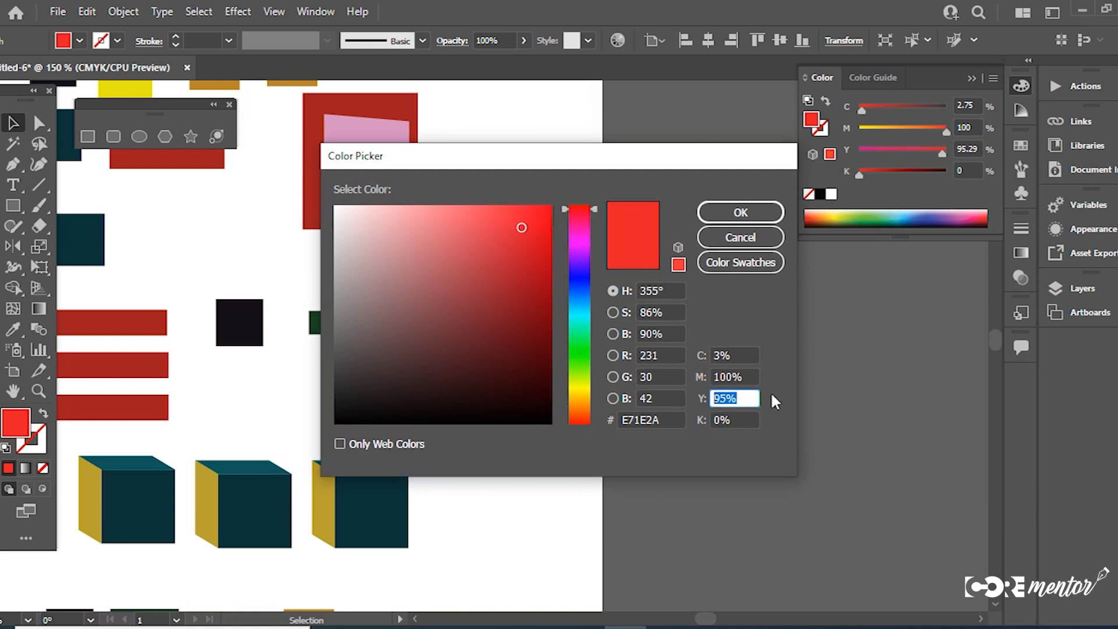
click(735, 358)
text(2)
click(722, 214)
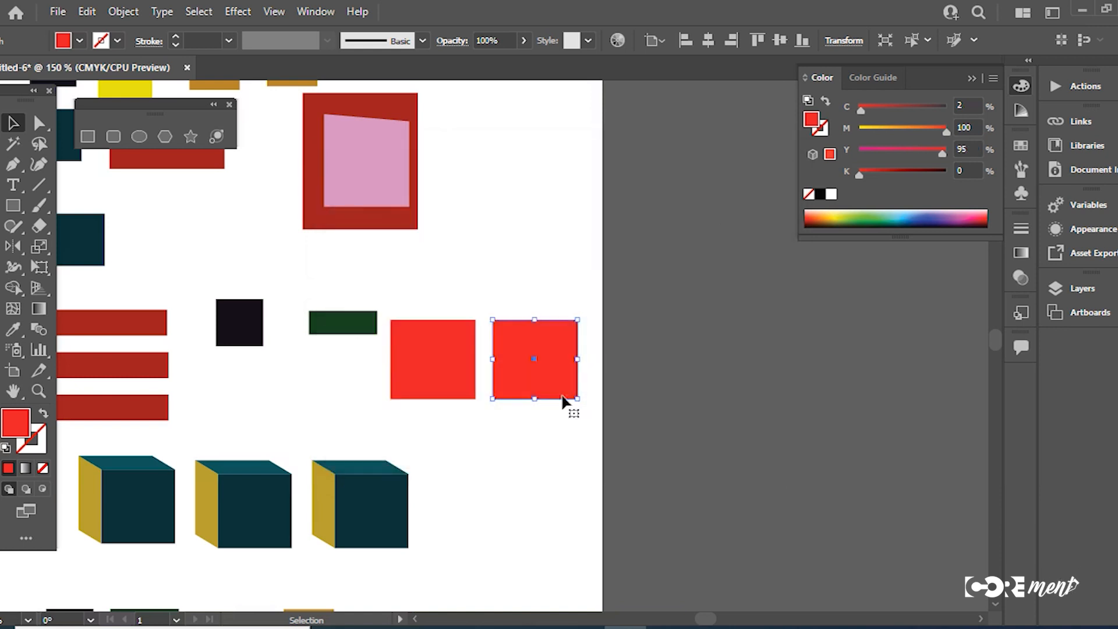
- Move the copied red square against the original to compare their colours, and separate the two squares again
click(522, 438)
click(510, 375)
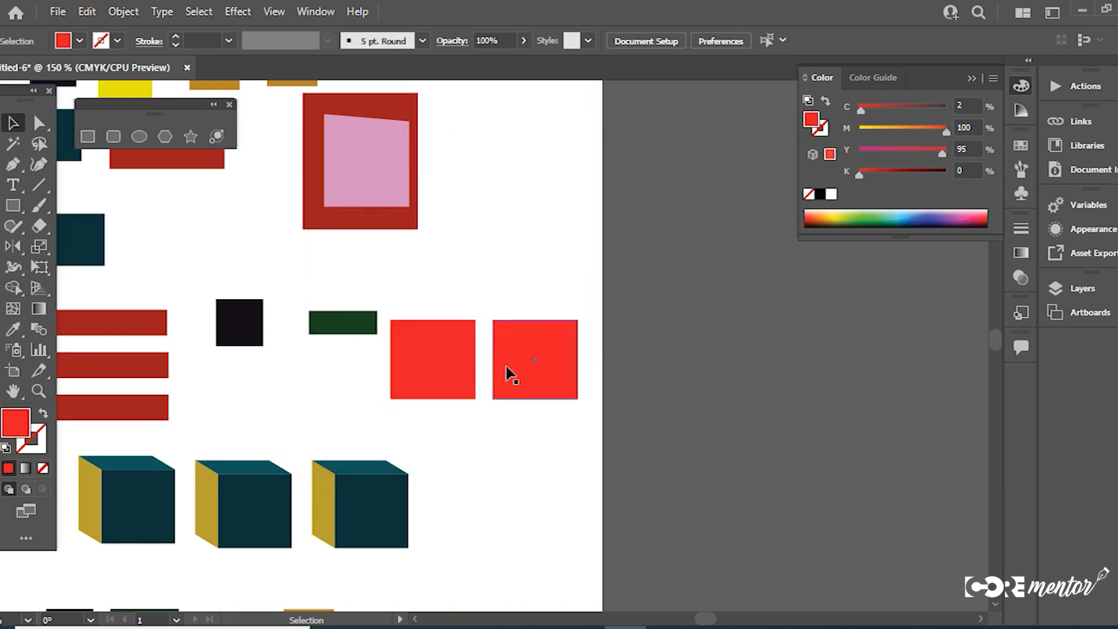
drag(522, 371, 505, 372)
click(511, 445)
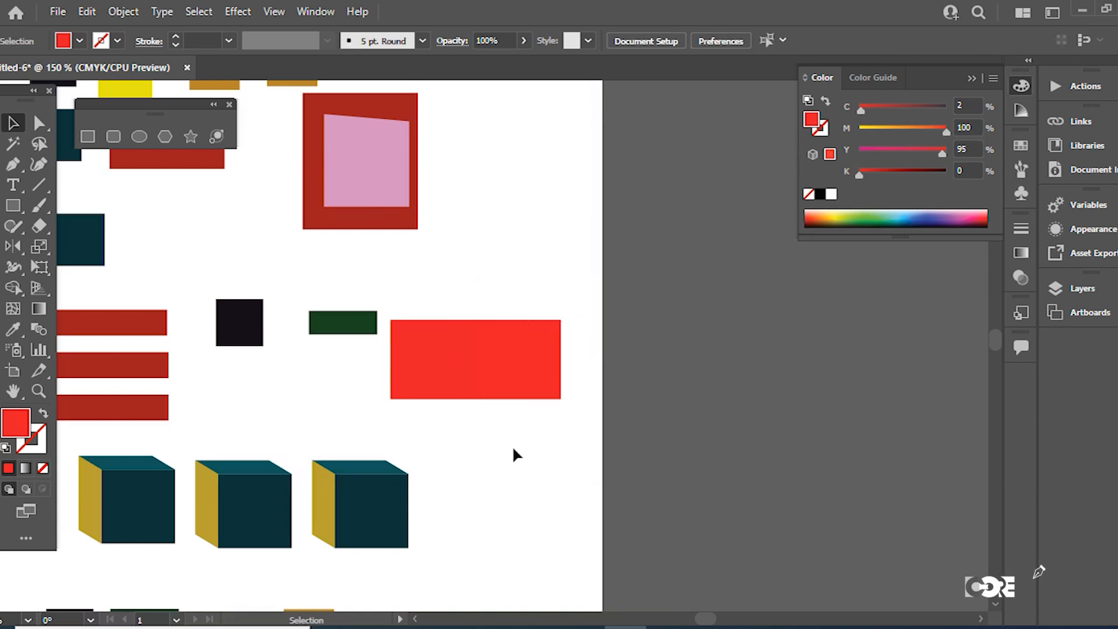
key(z)
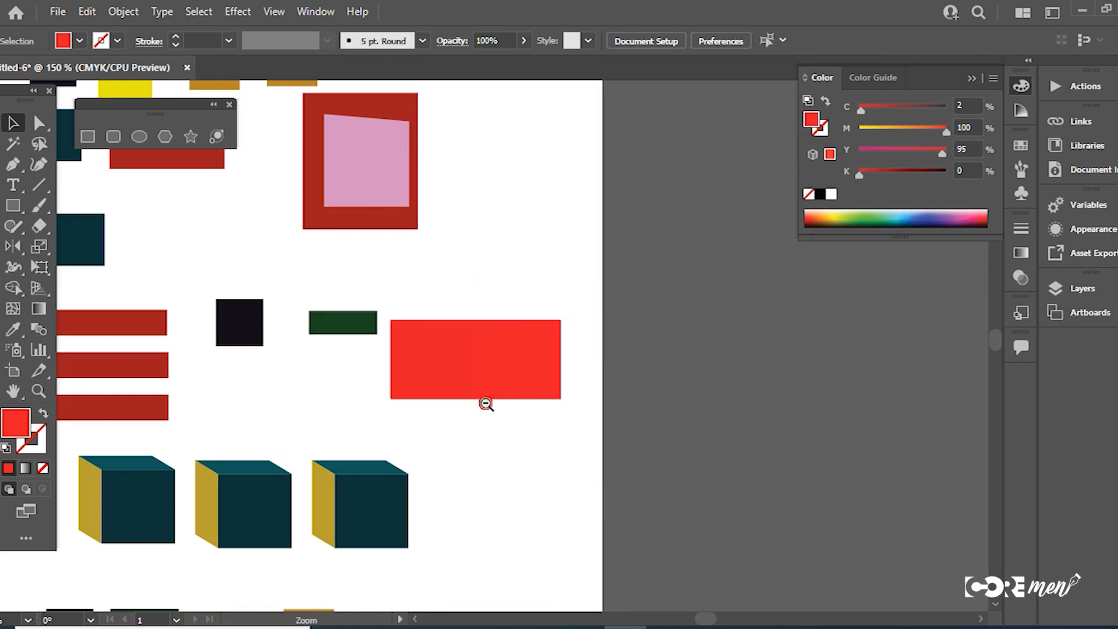
alt+click(487, 402)
click(478, 333)
drag(551, 348, 569, 348)
- Use the Magic Wand tool on the original red square to select both near-identical red squares
click(12, 143)
click(446, 321)
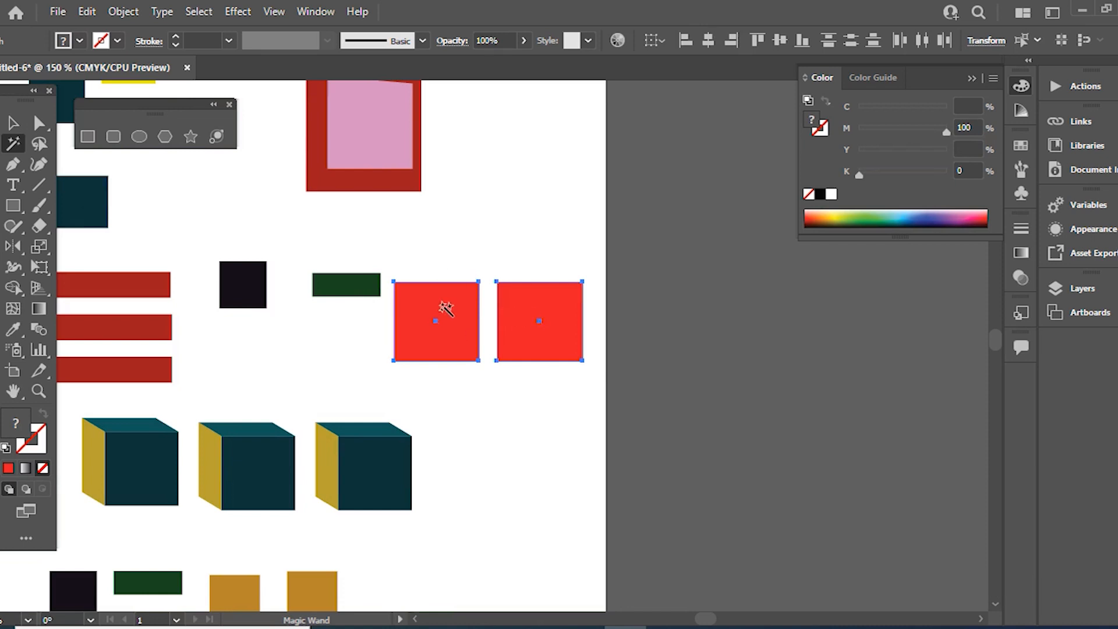
- Inspect the Magic Wand tool's matching options and select only the copied red square
double_click(11, 149)
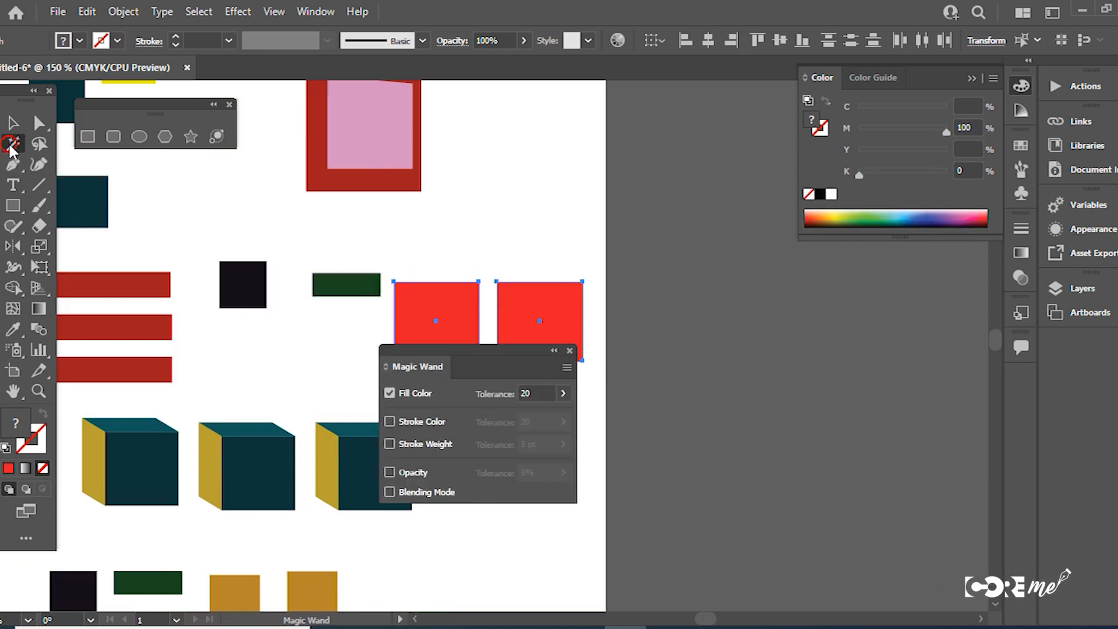
drag(522, 372, 715, 104)
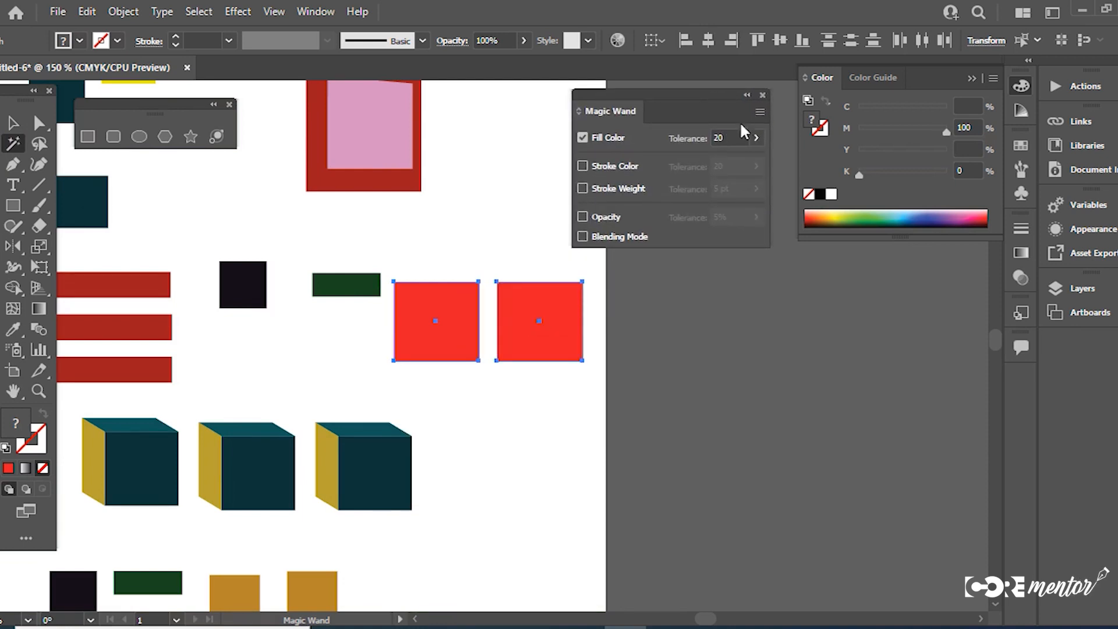
click(761, 95)
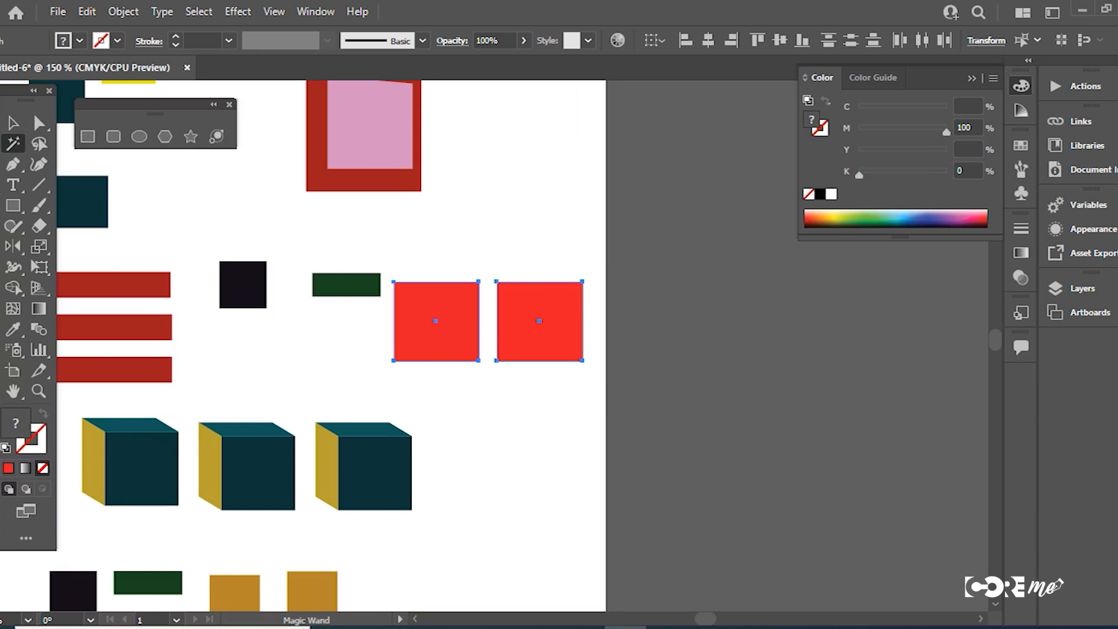
key(v)
click(569, 307)
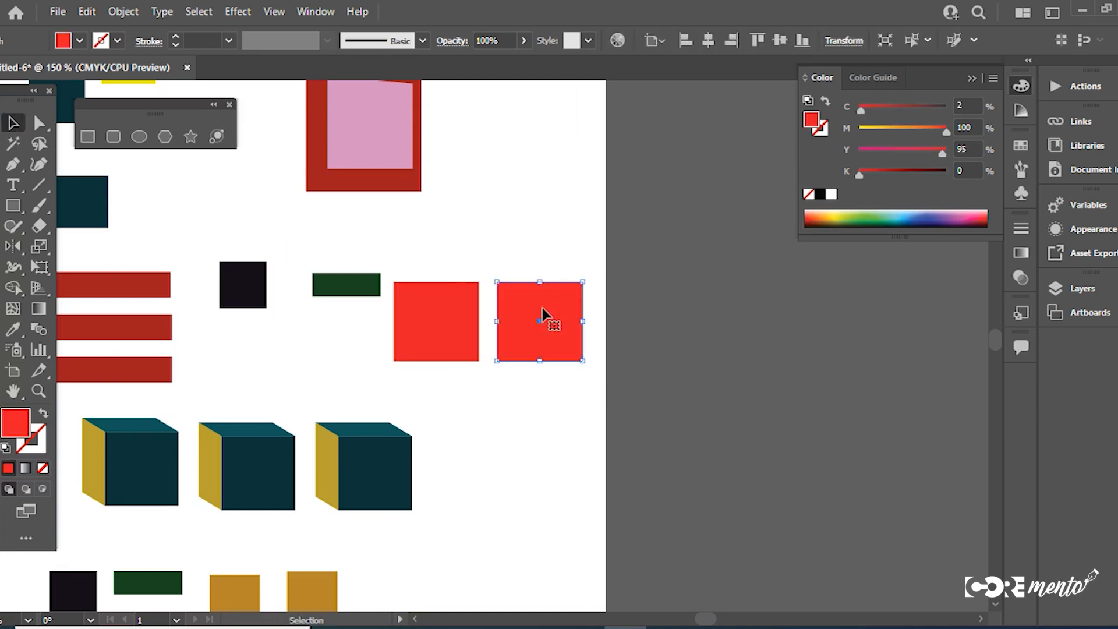
- Reopen the Magic Wand's Fill Color tolerance for editing and try the tool on the original red square
double_click(13, 143)
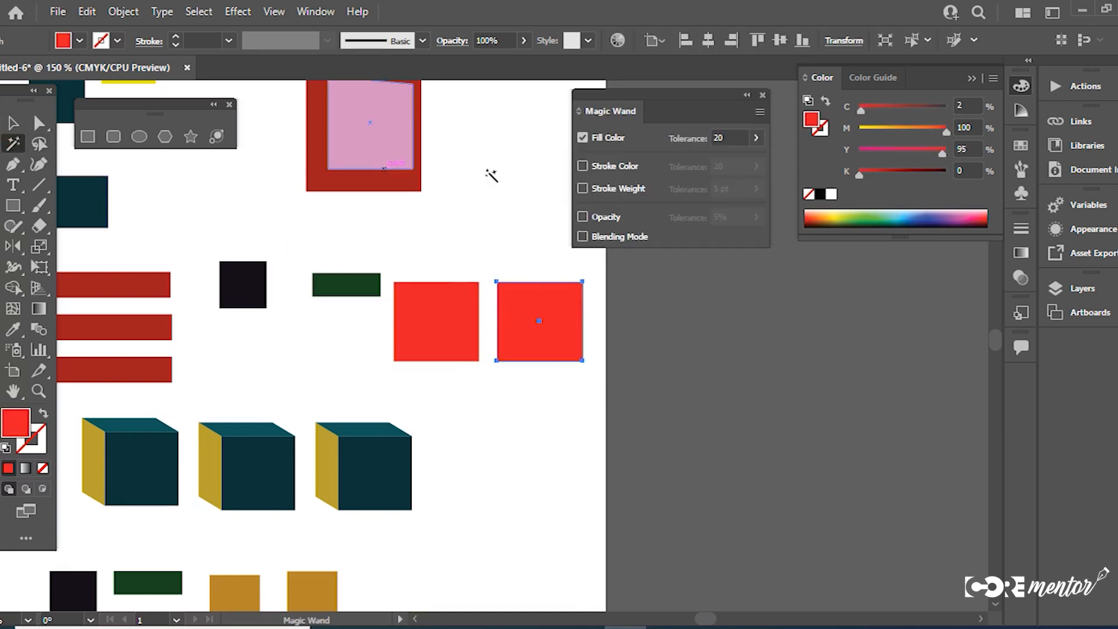
click(696, 138)
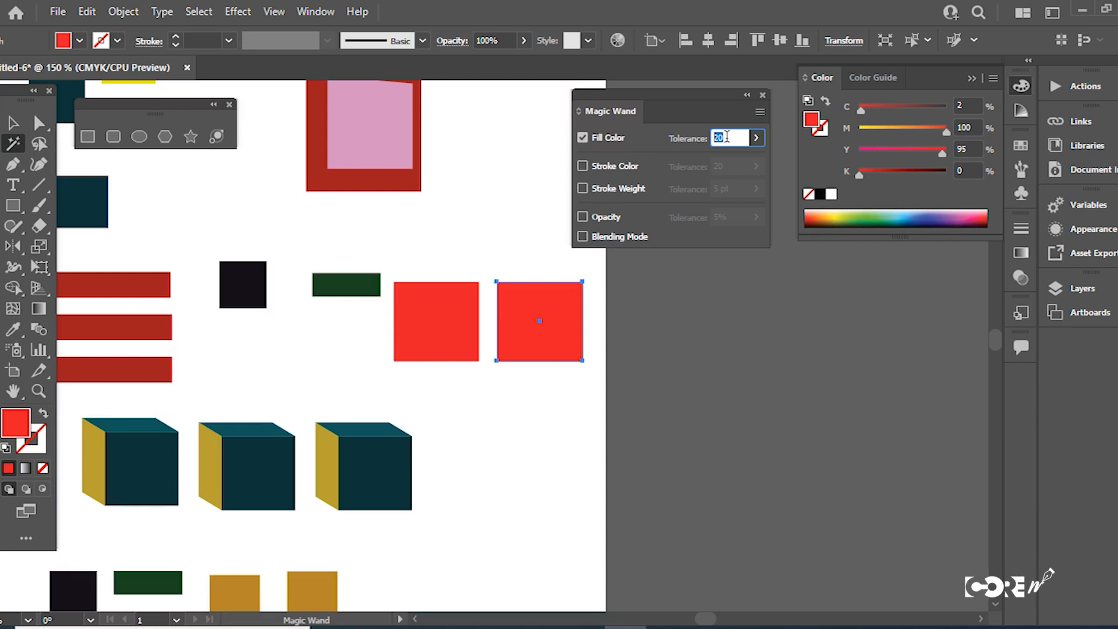
click(763, 95)
click(466, 337)
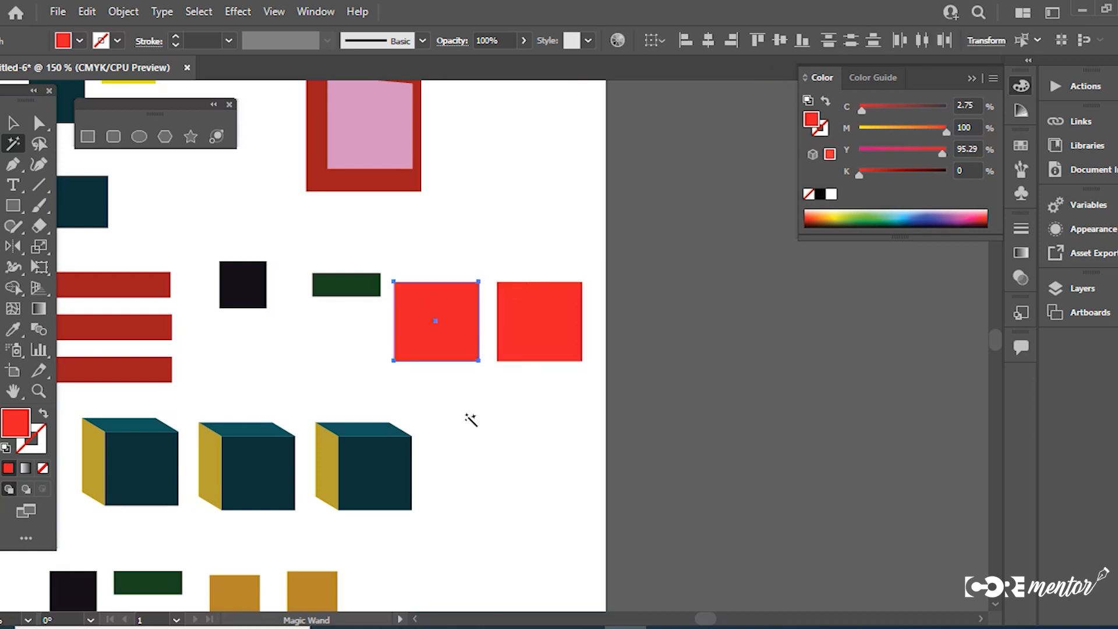
shift+click(571, 315)
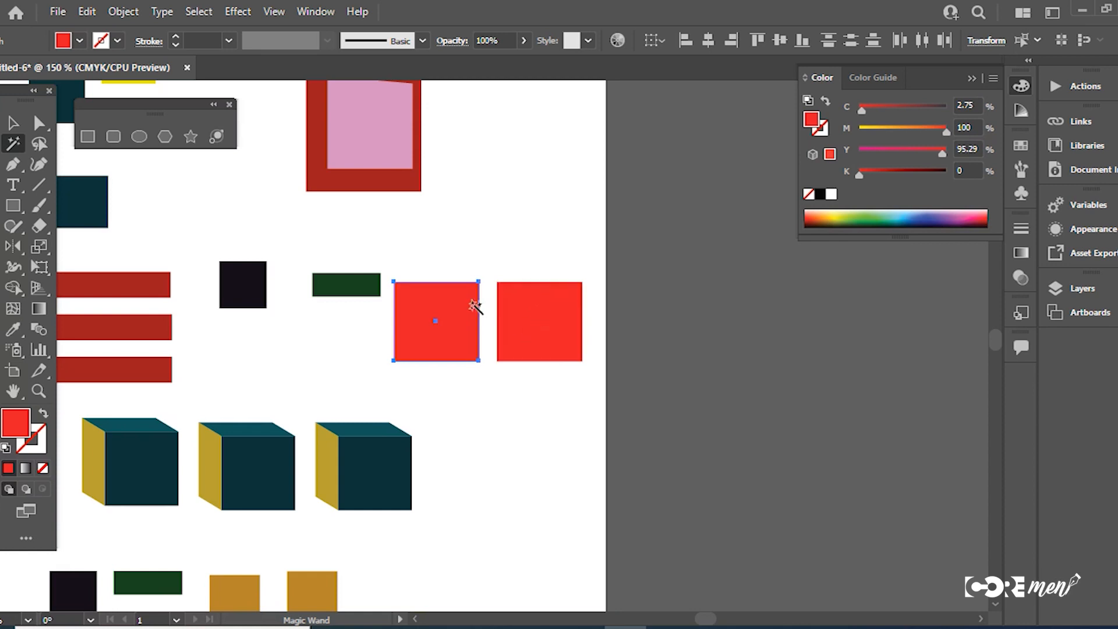
- Set the Magic Wand's Fill Color tolerance to 10 and use it to select both near-identical red squares
double_click(9, 145)
click(731, 141)
text(10)
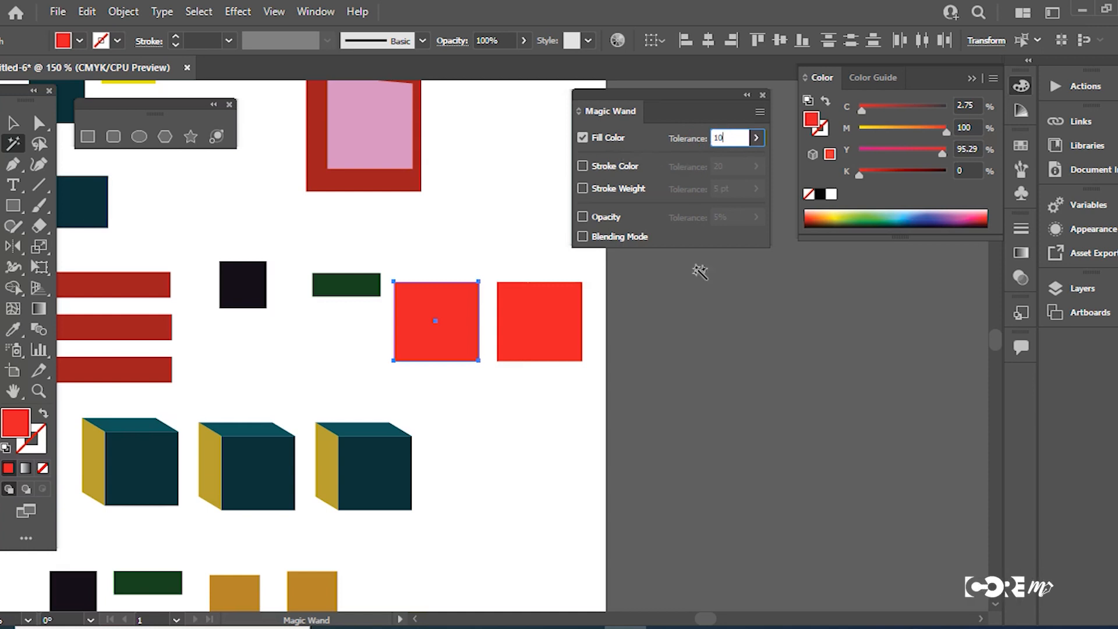
click(431, 329)
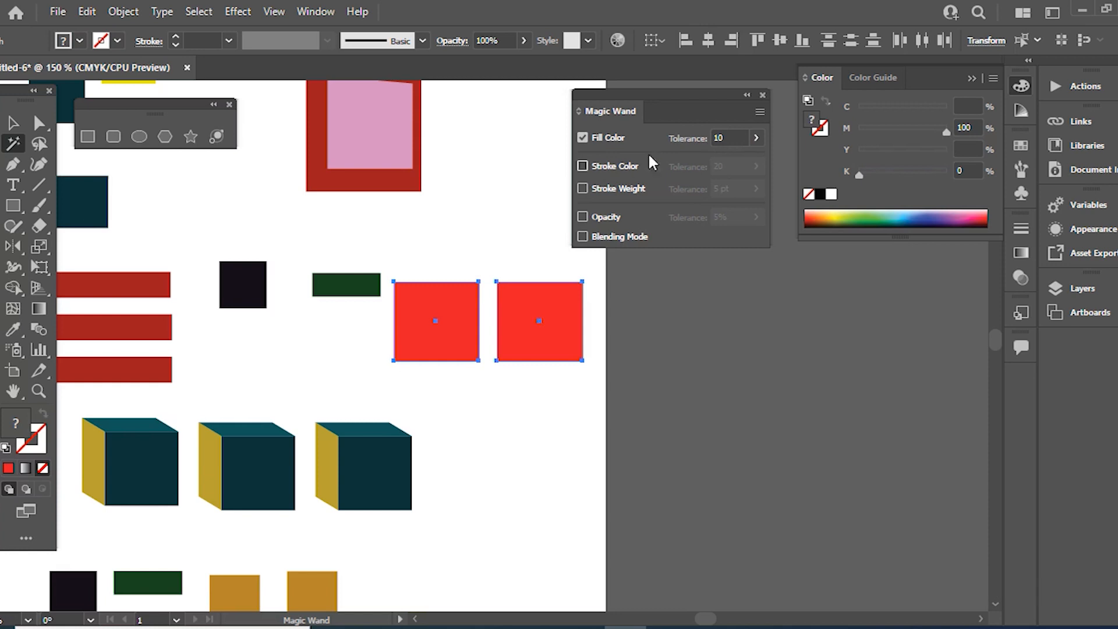
click(729, 138)
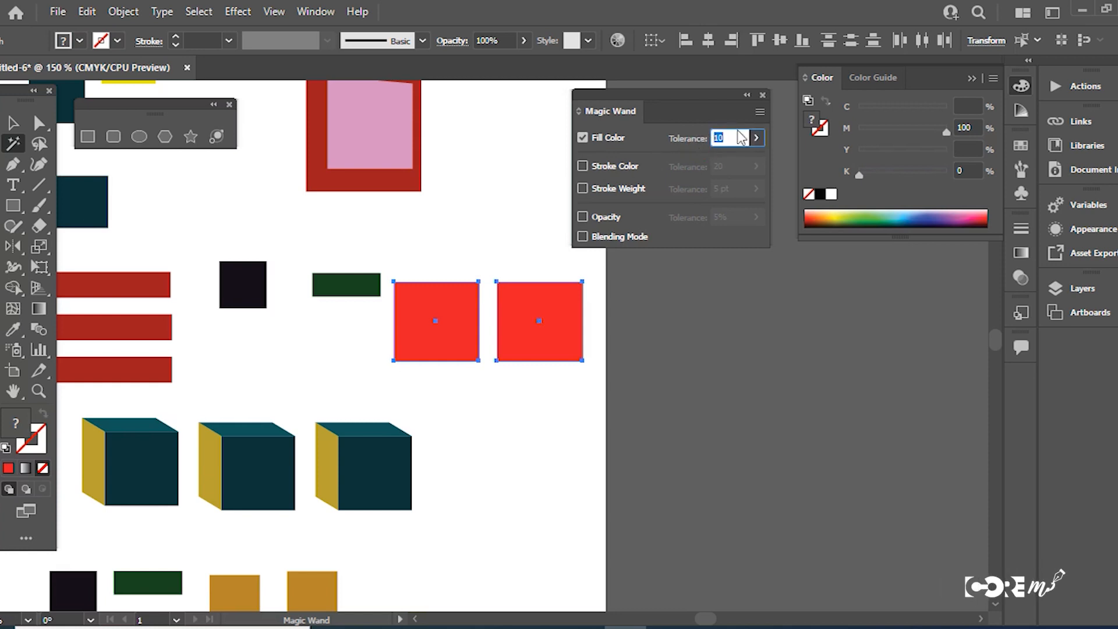
click(763, 95)
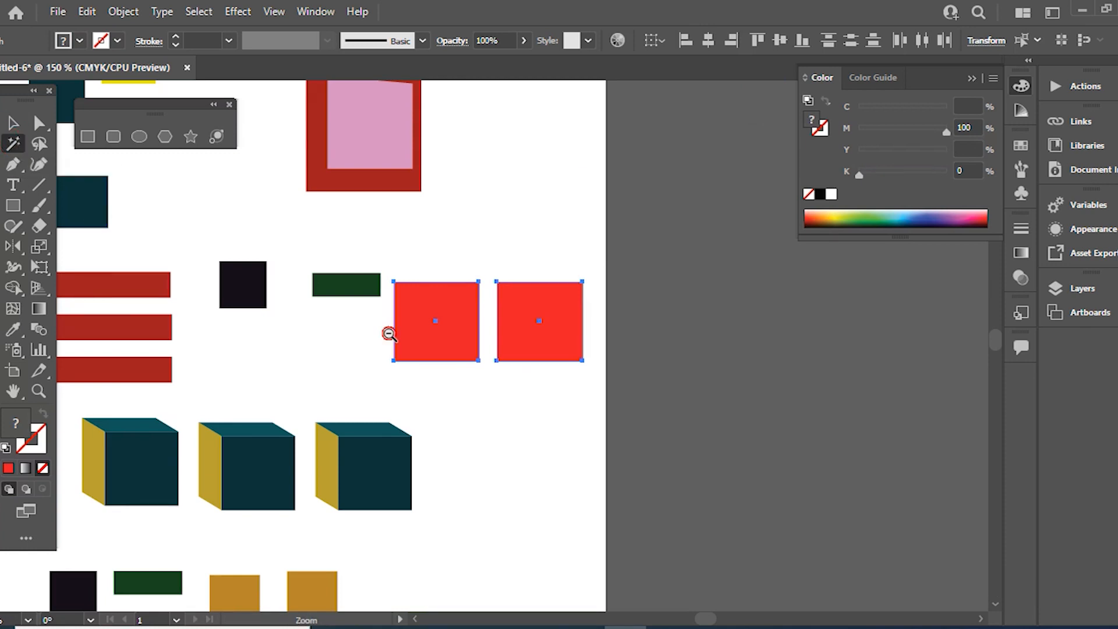
- Select every near-black square across the four sets with the Magic Wand and recolour them olive-yellow
key(ctrl+minus)
key(ctrl+minus)
drag(390, 334, 439, 201)
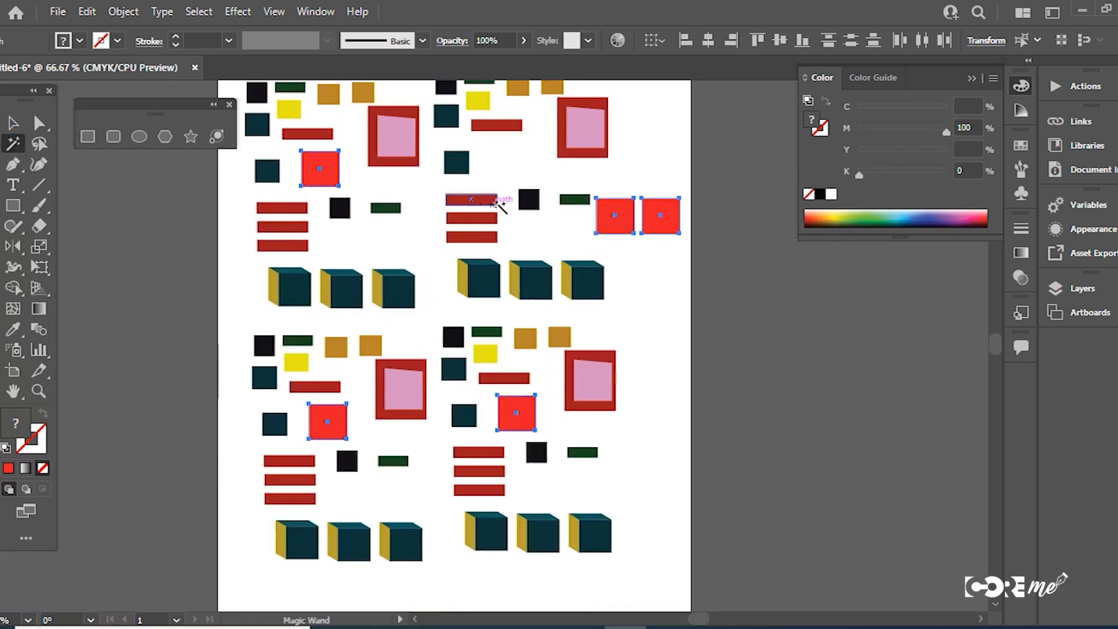
click(527, 201)
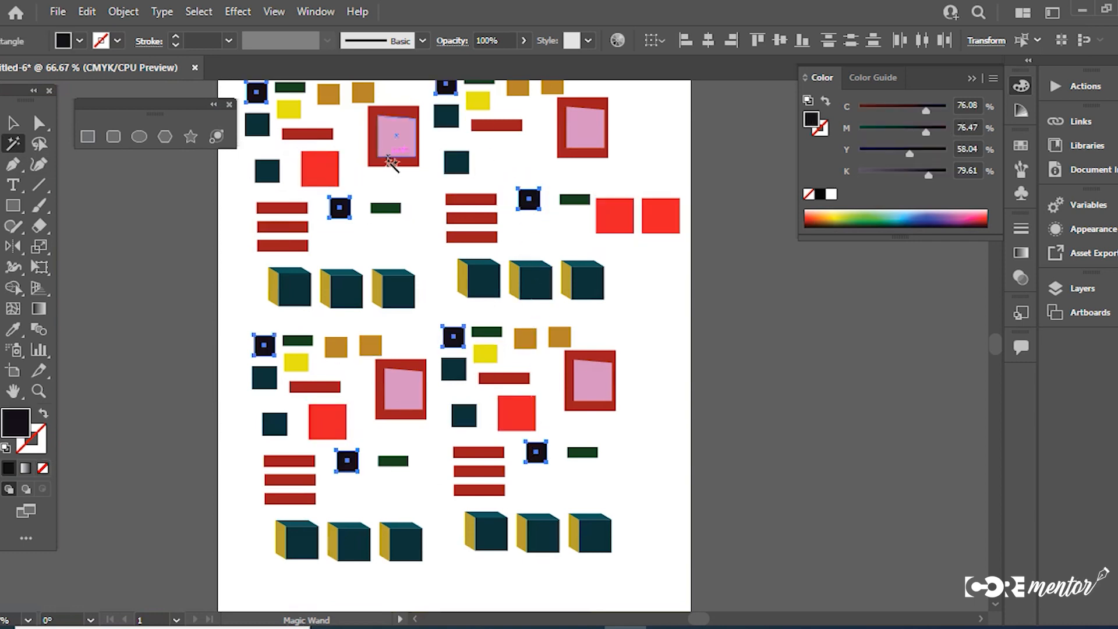
click(841, 217)
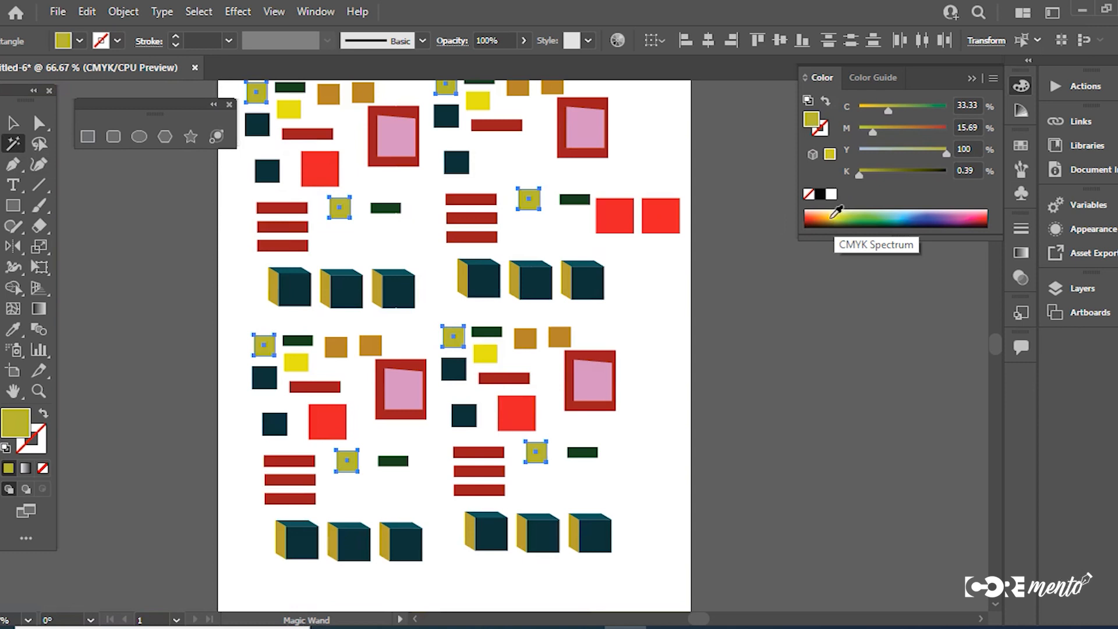
- Delete the olive-yellow squares, and delete every dark-green rectangle by selecting them with the Magic Wand
key(Delete)
click(574, 200)
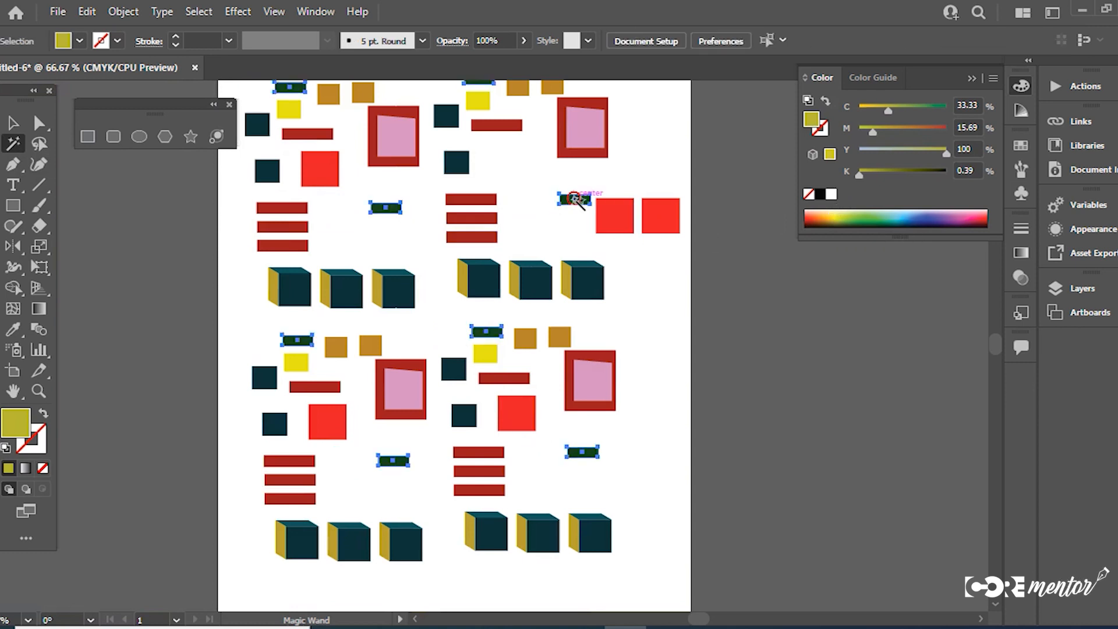
key(Delete)
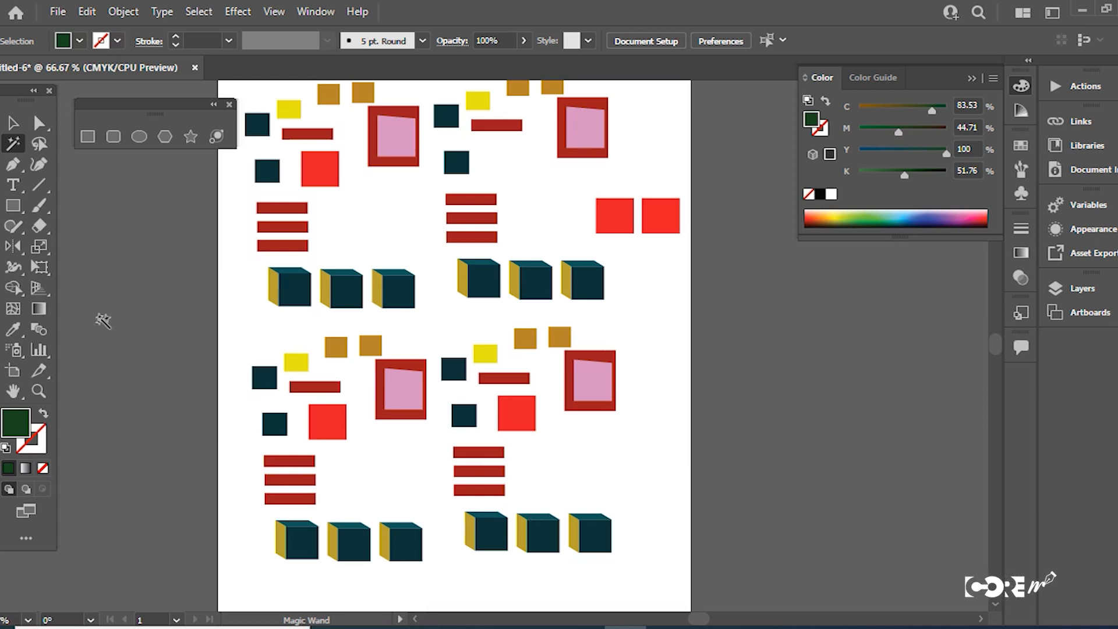
- Show the rulers and tidy the workspace by shifting the Tools panel inward and closing the floating shape-tools panel
click(12, 123)
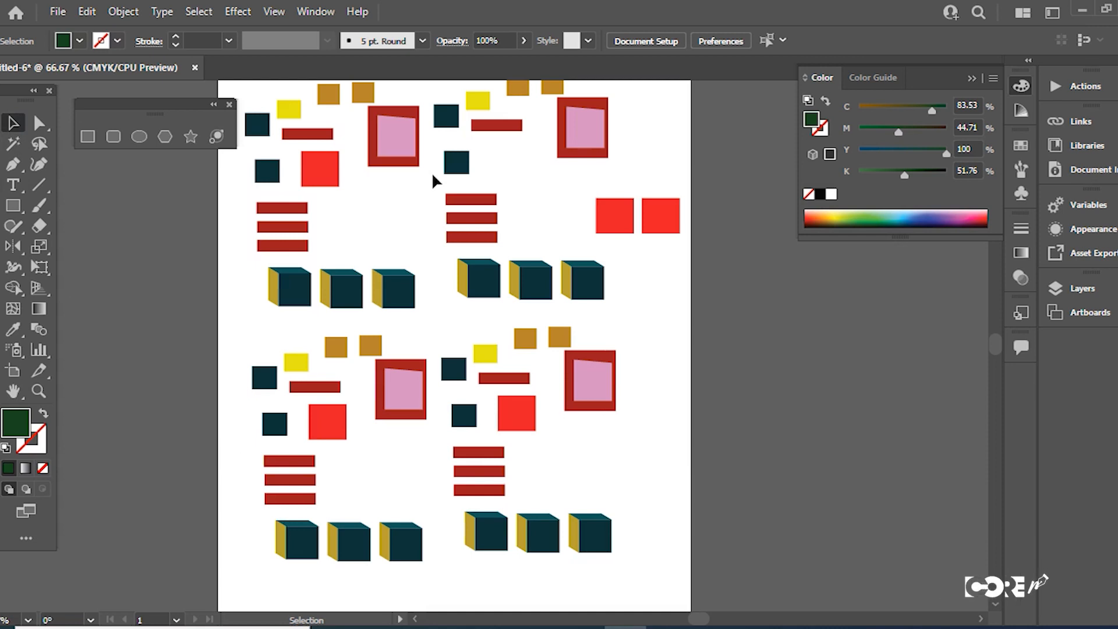
key(a)
key(ctrl+r)
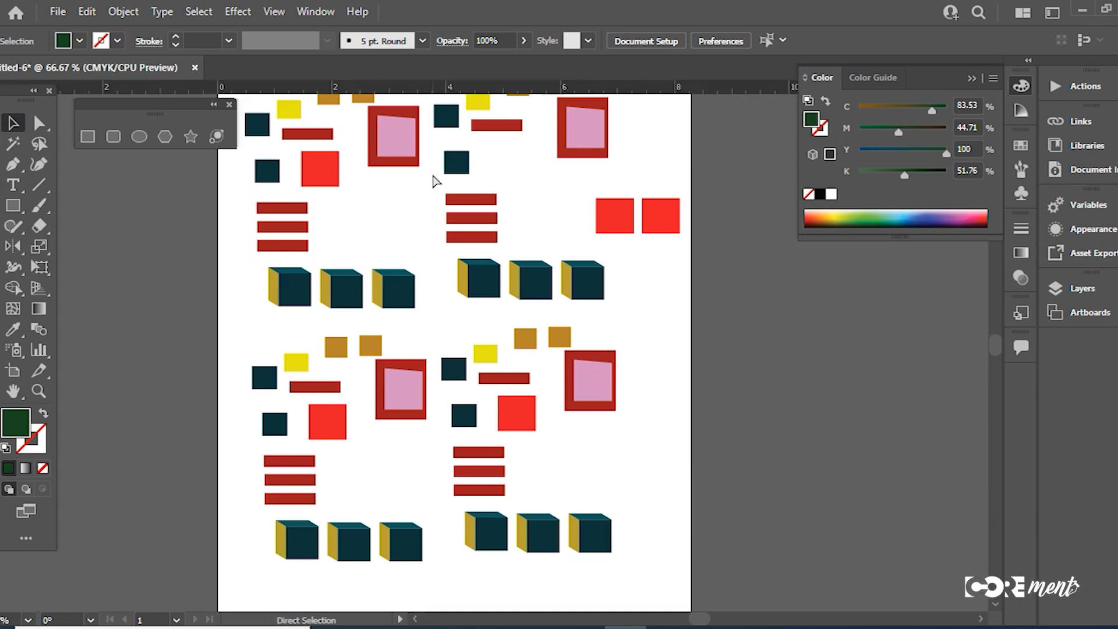
key(v)
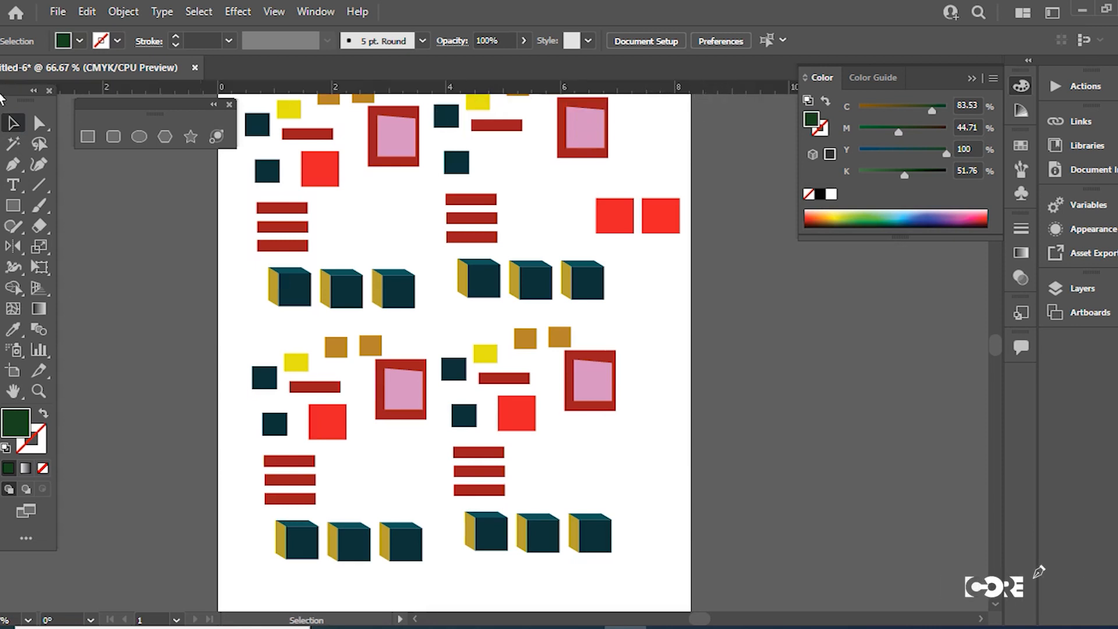
drag(18, 94, 35, 109)
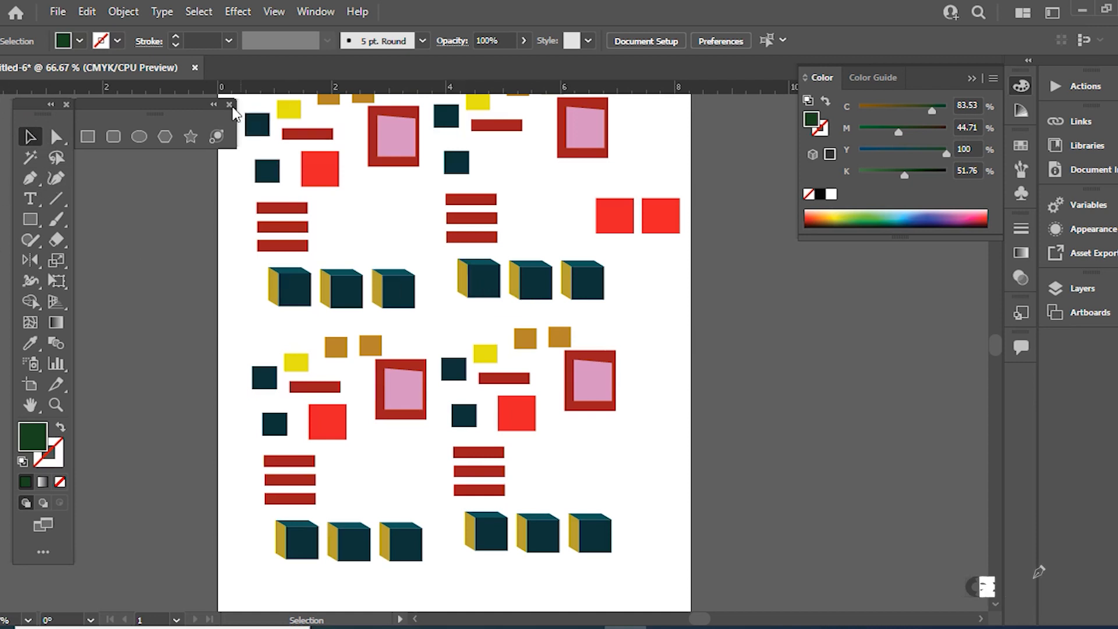
click(230, 105)
- Place one horizontal guide and two vertical guides on the lower artboard, and delete all three
drag(551, 358, 438, 211)
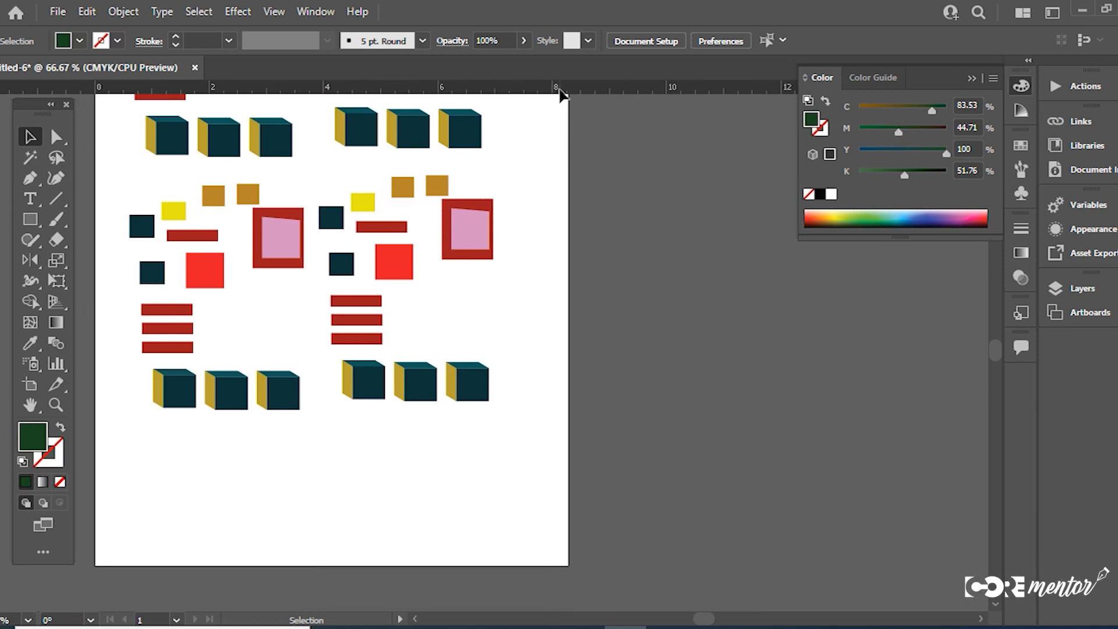
click(583, 90)
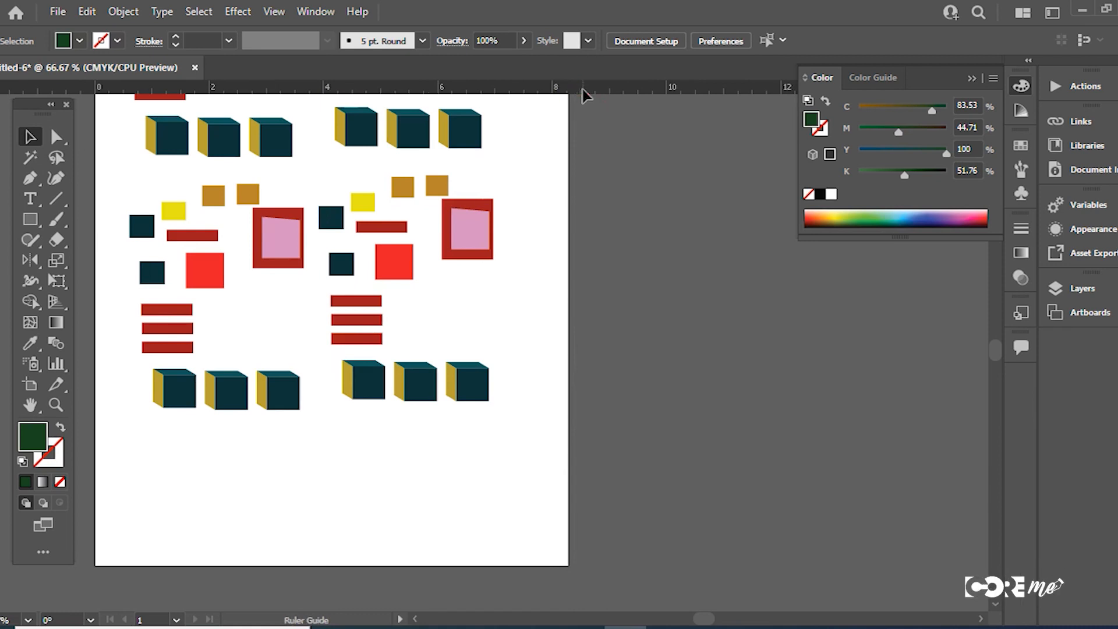
drag(577, 92, 584, 533)
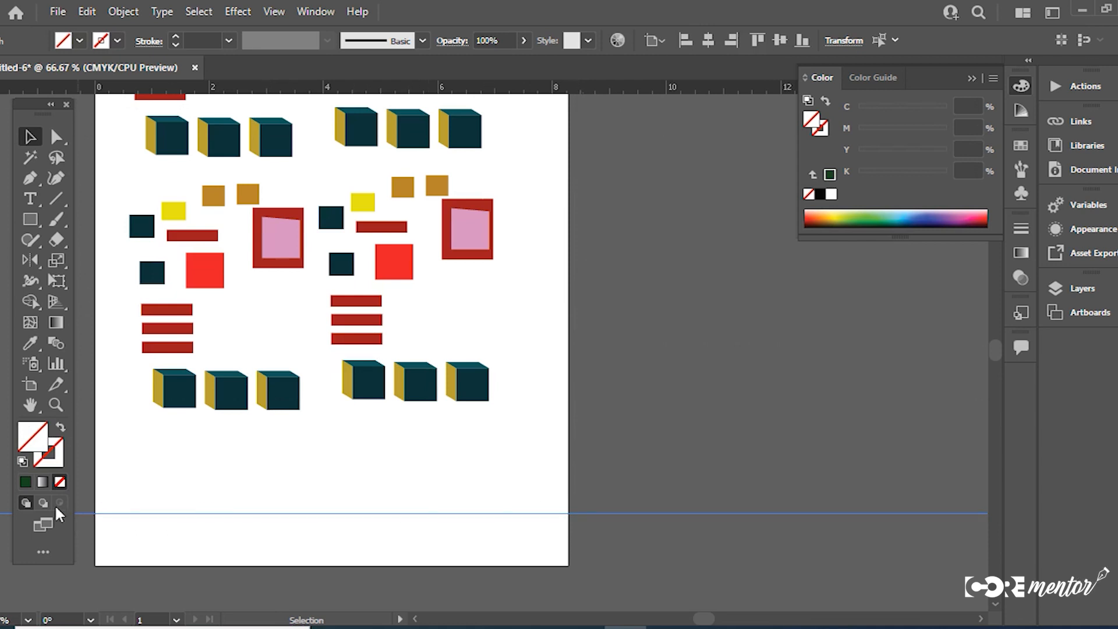
drag(6, 501, 257, 499)
drag(251, 496, 398, 527)
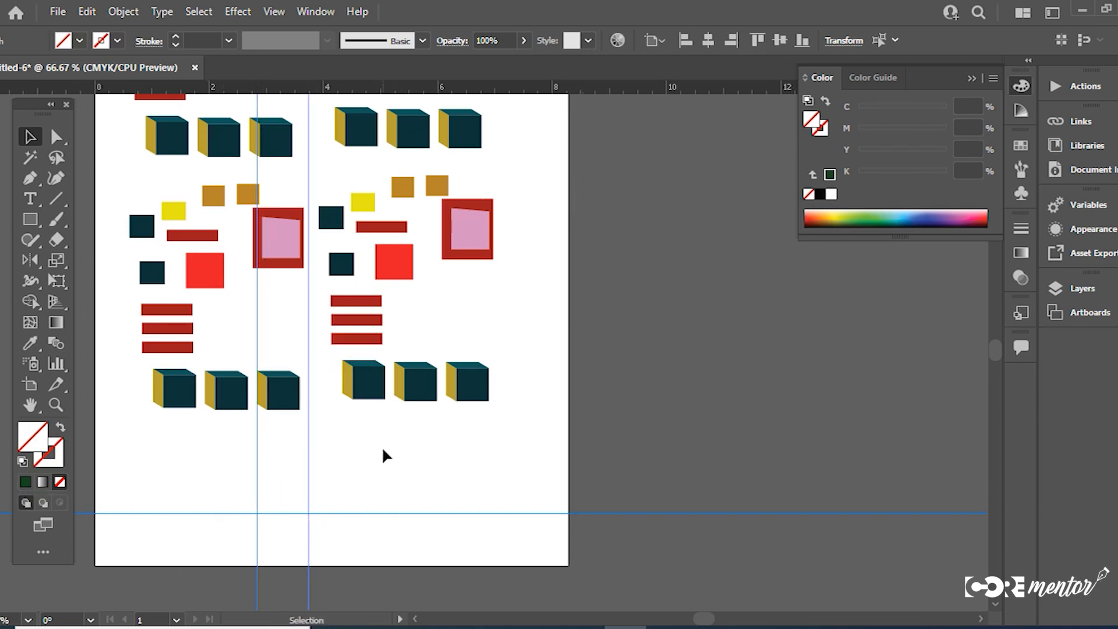
drag(403, 457, 237, 560)
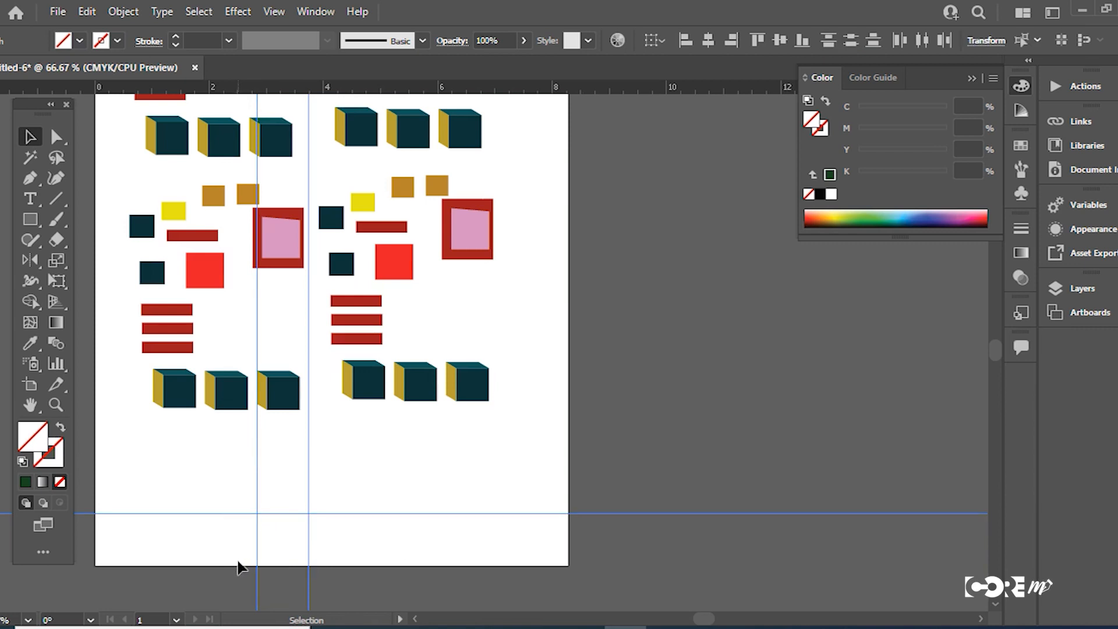
key(Delete)
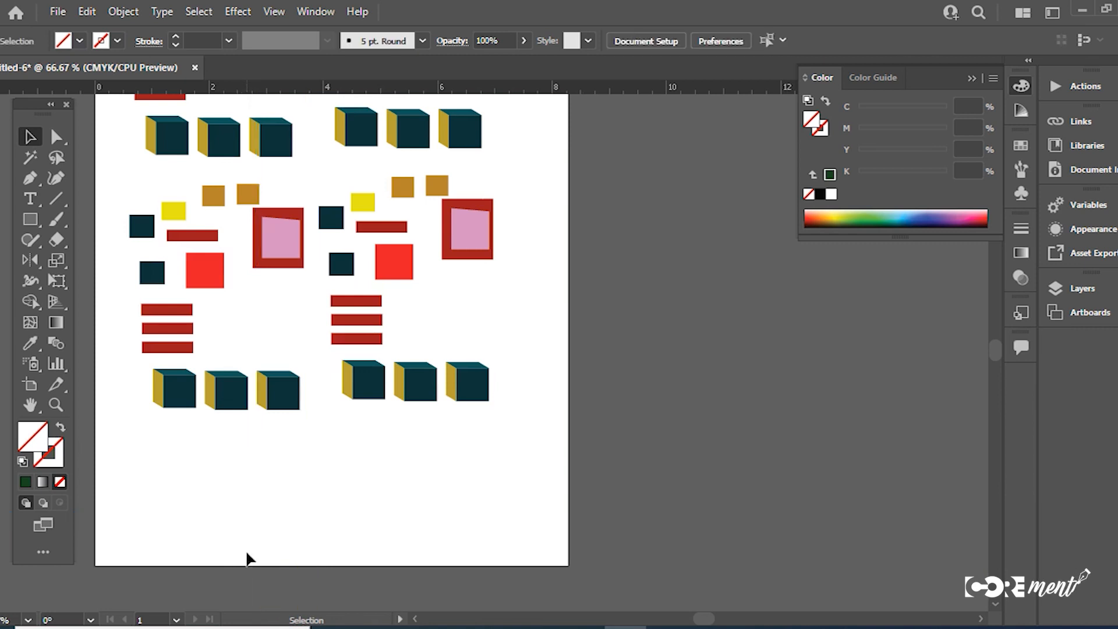
- Place a horizontal guide below the lowest row of cubes and move it up nearer to them
drag(515, 92, 482, 507)
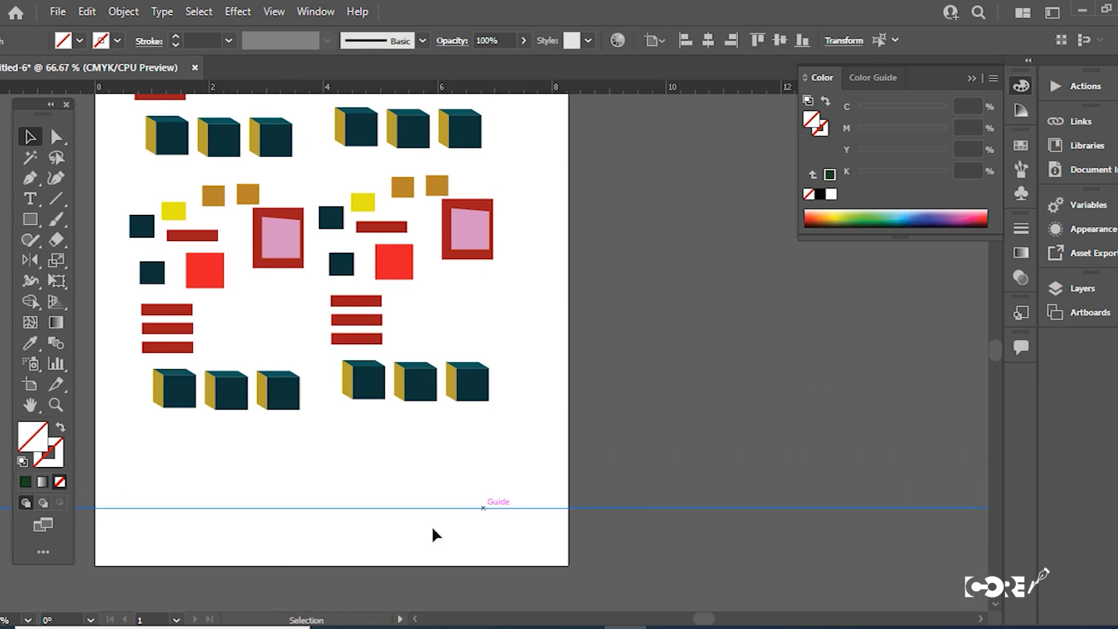
key(ctrl+space)
ctrl+click(392, 502)
key(space)
drag(426, 384, 502, 448)
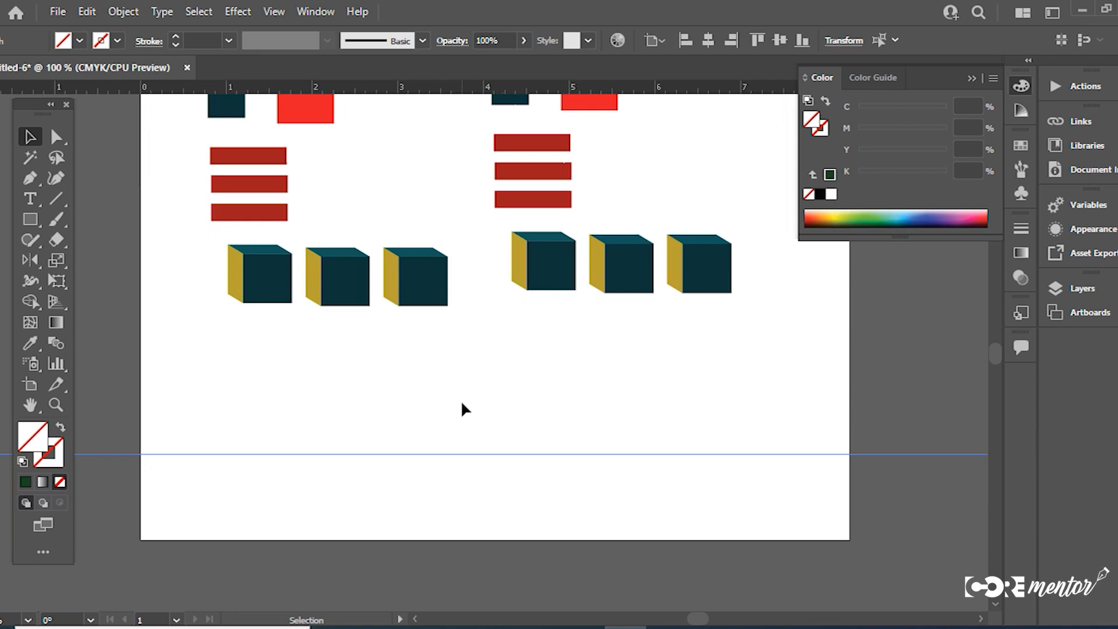
click(460, 484)
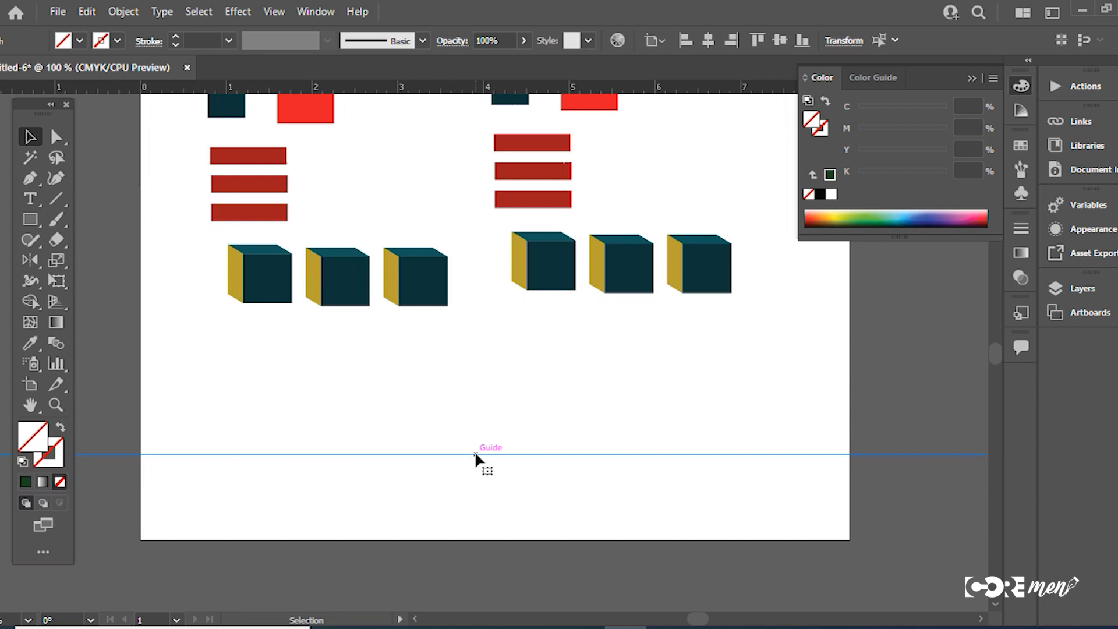
drag(474, 453, 473, 414)
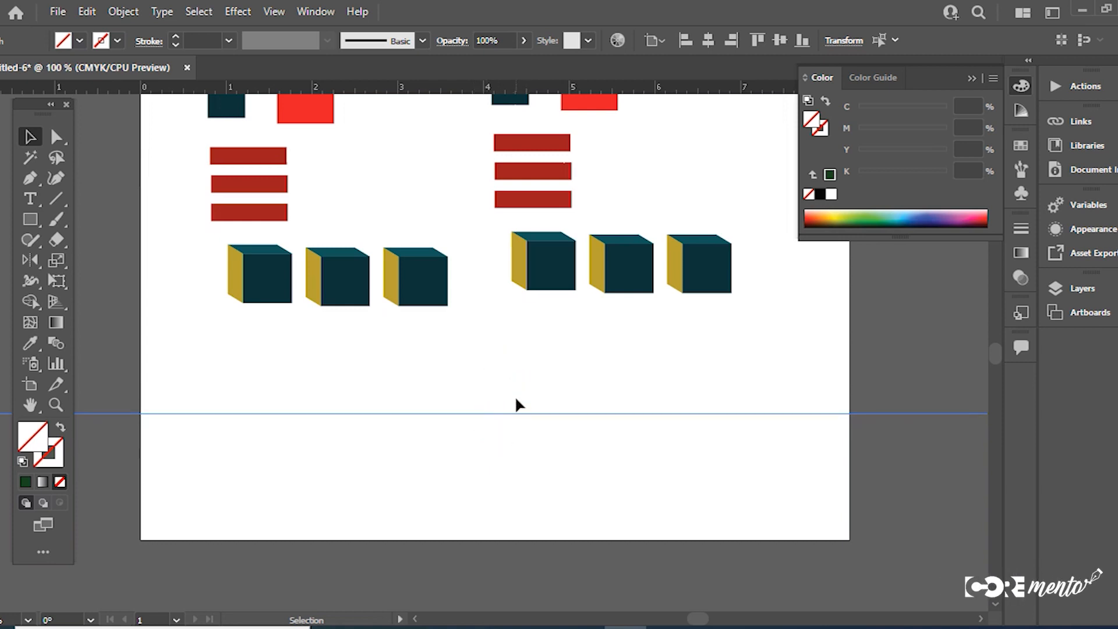
- Move a row of three cubes down so their bases rest on the horizontal guide
drag(569, 338, 534, 239)
drag(724, 315, 298, 391)
ctrl+click(414, 442)
ctrl+click(473, 369)
ctrl+click(481, 309)
drag(407, 257, 407, 248)
click(435, 405)
- Try lowering the row's left cube to line up with the other two, and undo the move
click(397, 263)
click(184, 224)
drag(184, 224, 194, 236)
key(a)
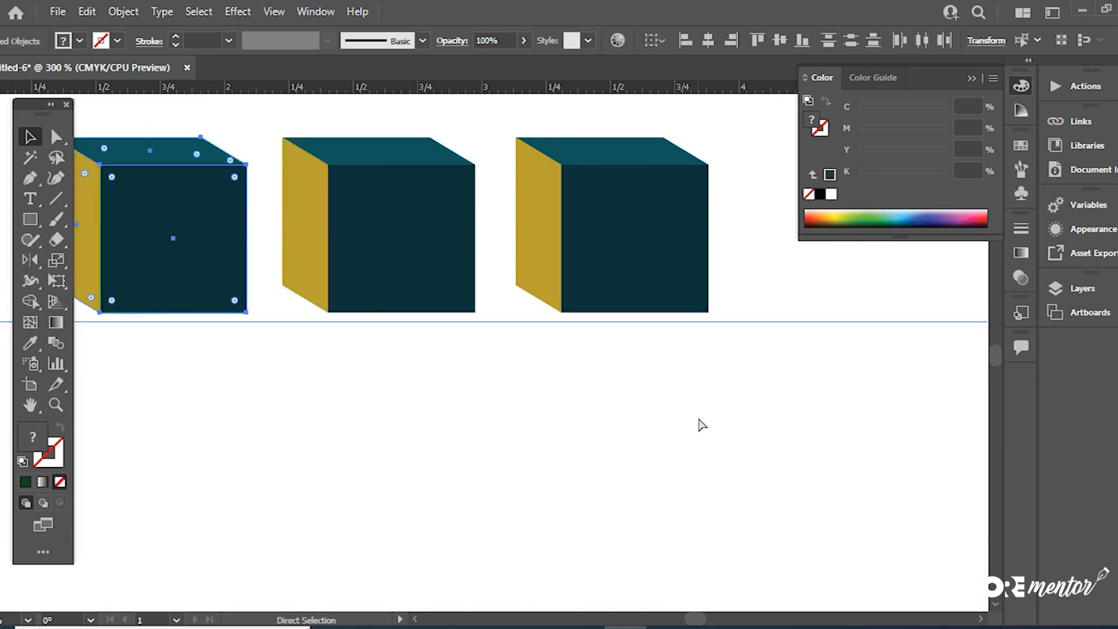
key(ctrl+z)
- Try moving the horizontal guide lower beneath the cubes, and undo that move
ctrl+alt+click(720, 379)
click(644, 250)
drag(658, 310, 656, 354)
key(ctrl+z)
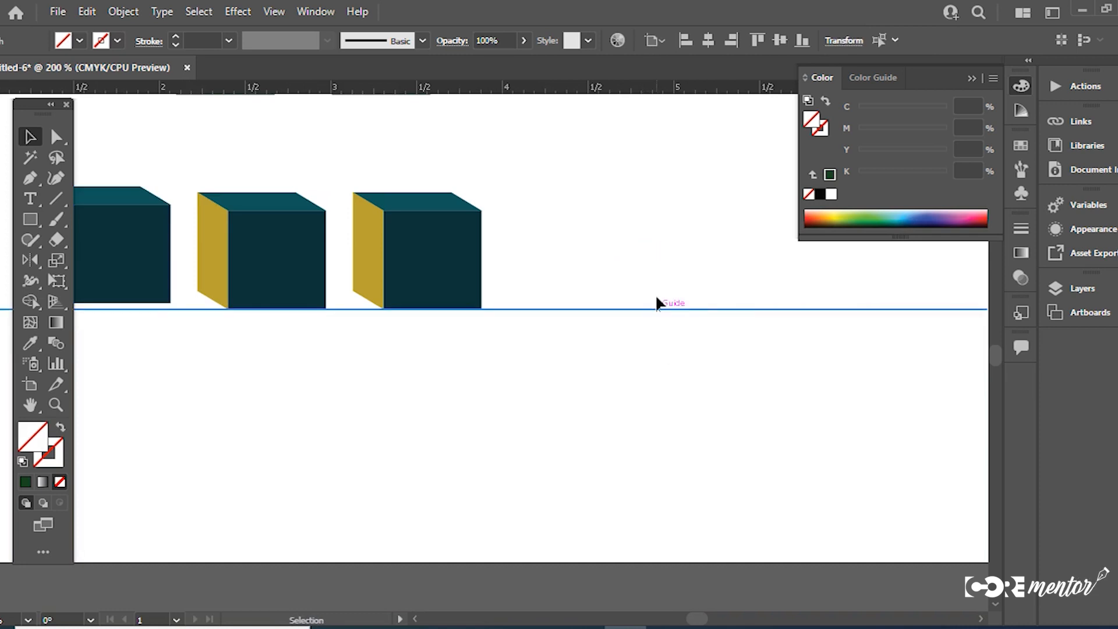
- Lock the guides and check that the horizontal guide beneath the cubes cannot be selected
click(275, 12)
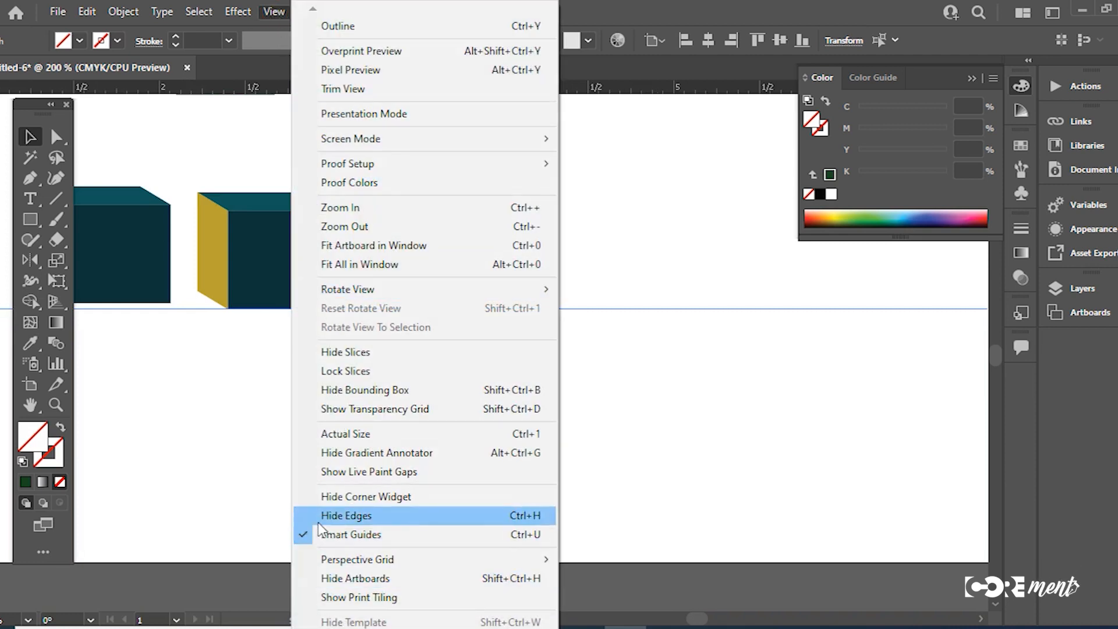
mouse_move(333, 628)
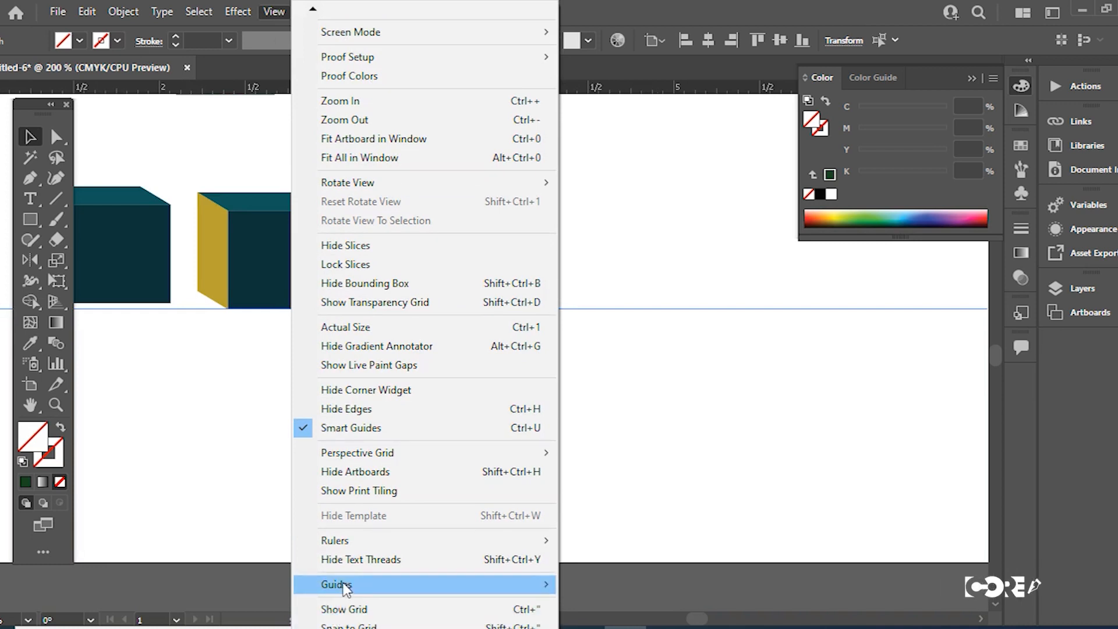
mouse_move(340, 585)
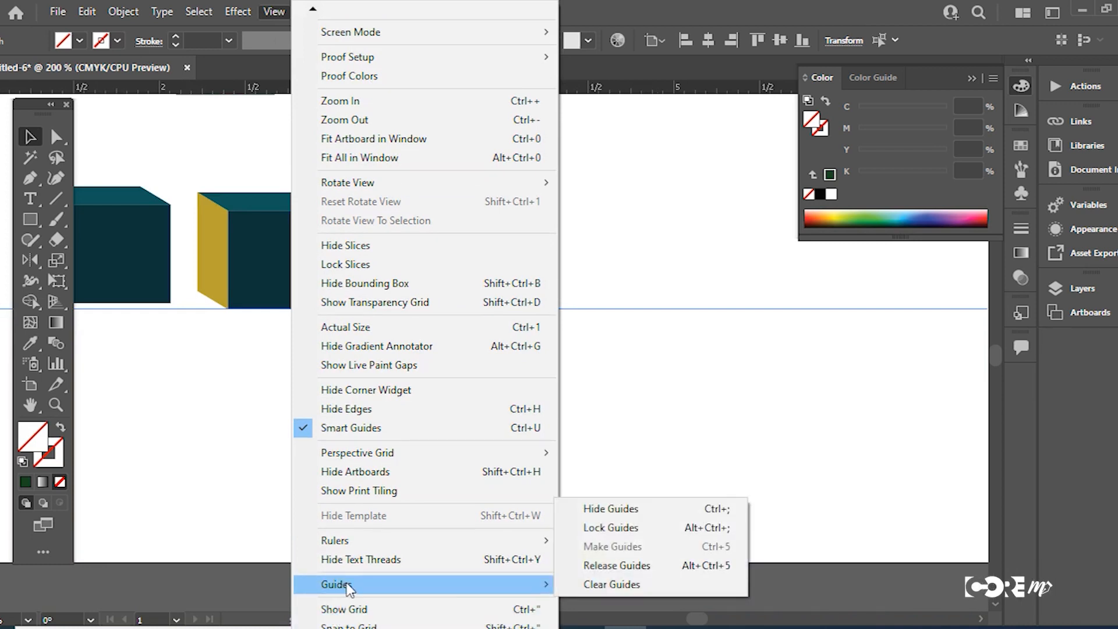
click(607, 527)
click(599, 307)
- Move the lowest row's left cube down so its base rests on the horizontal guide like the other two
key(space)
drag(337, 375, 524, 402)
click(250, 242)
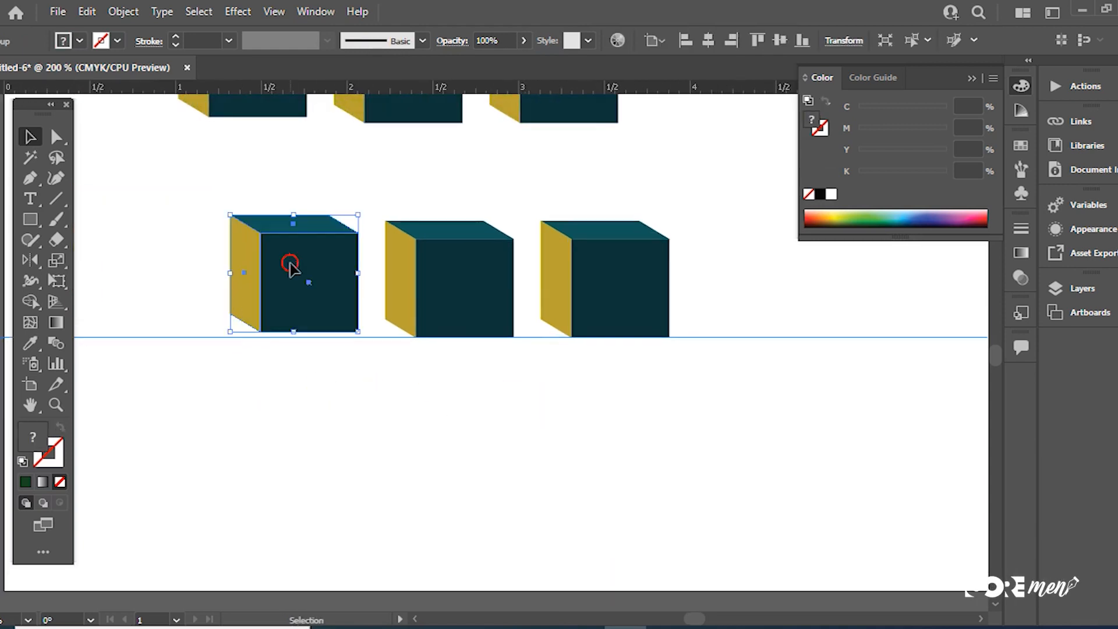
drag(297, 274, 299, 275)
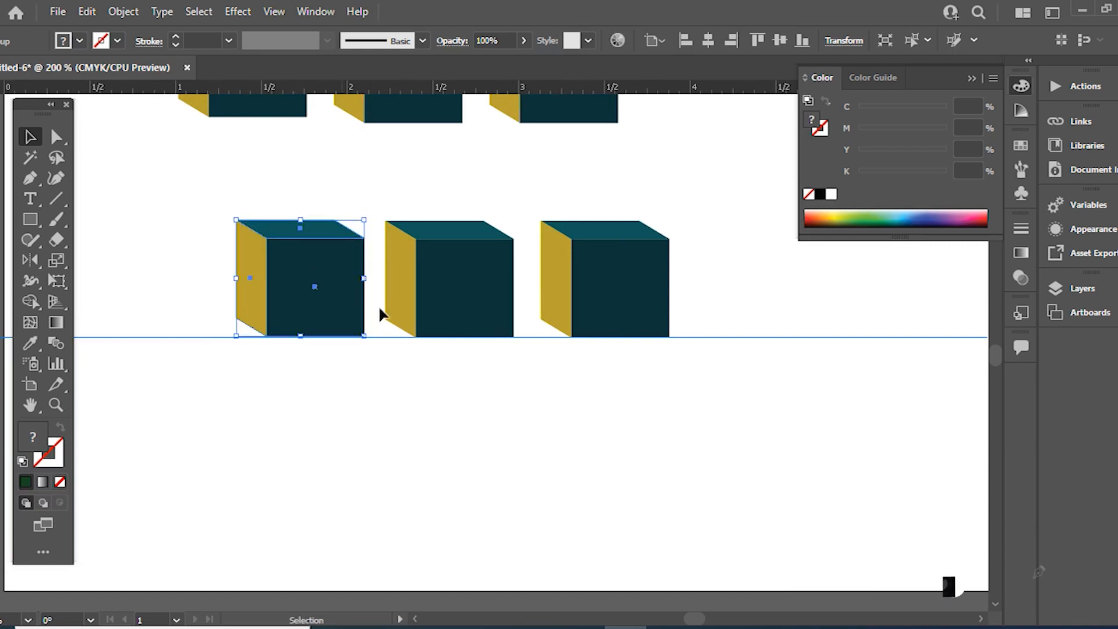
- Move the right cube of the upper cube row down to the right end of the lowest row, resting on the guide
click(445, 269)
key(space)
drag(592, 381, 542, 498)
drag(598, 243, 460, 124)
drag(491, 181, 711, 392)
click(702, 463)
- Frame the lowest row's left cube with vertical guides at its left and right edges and a horizontal guide along its top
key(ctrl+alt+space)
ctrl+alt+click(551, 299)
ctrl+alt+click(549, 300)
key(space)
drag(557, 332, 614, 218)
key(ctrl+space)
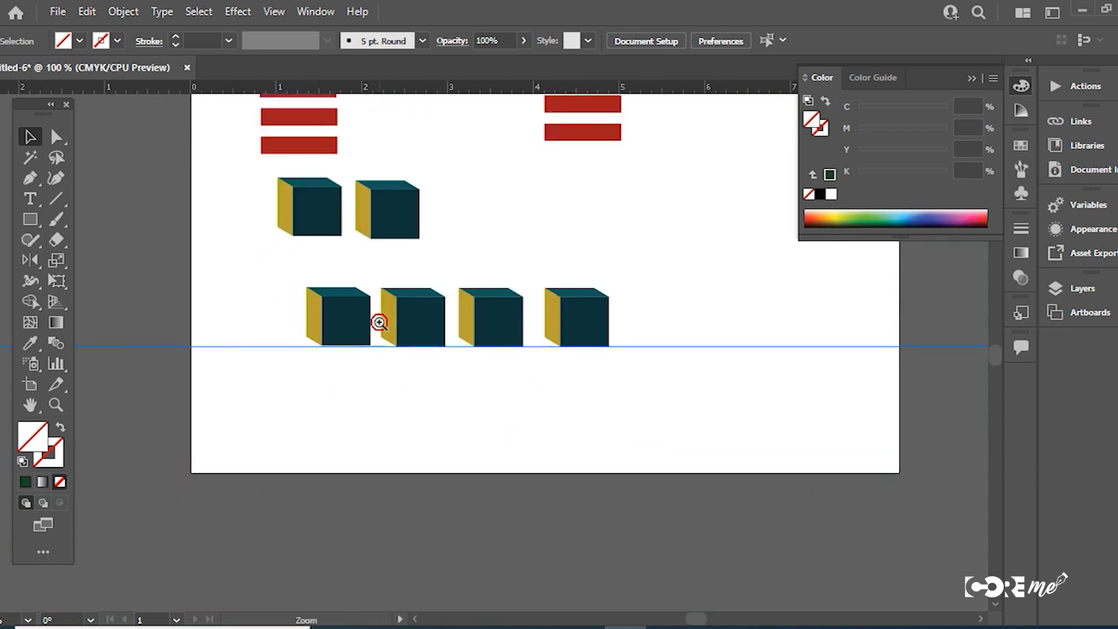
ctrl+click(378, 322)
drag(6, 350, 377, 347)
drag(6, 361, 475, 367)
drag(453, 88, 461, 301)
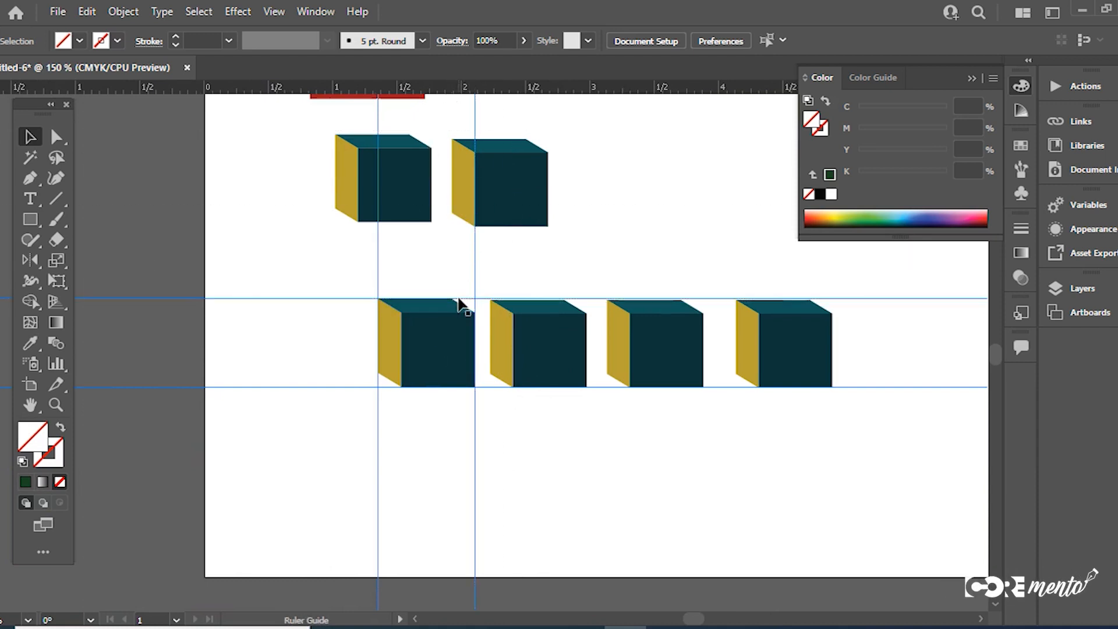
- Move the framed cube out of its guides to the empty area at the artboard's lower right
drag(441, 348, 904, 486)
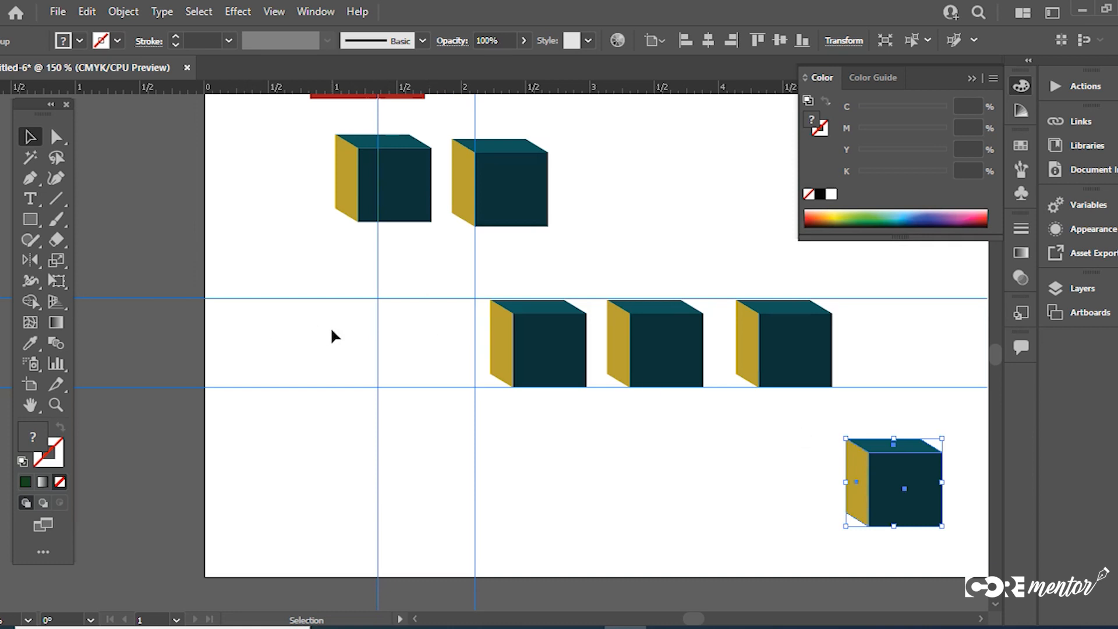
ctrl+alt+click(482, 292)
ctrl+alt+click(482, 292)
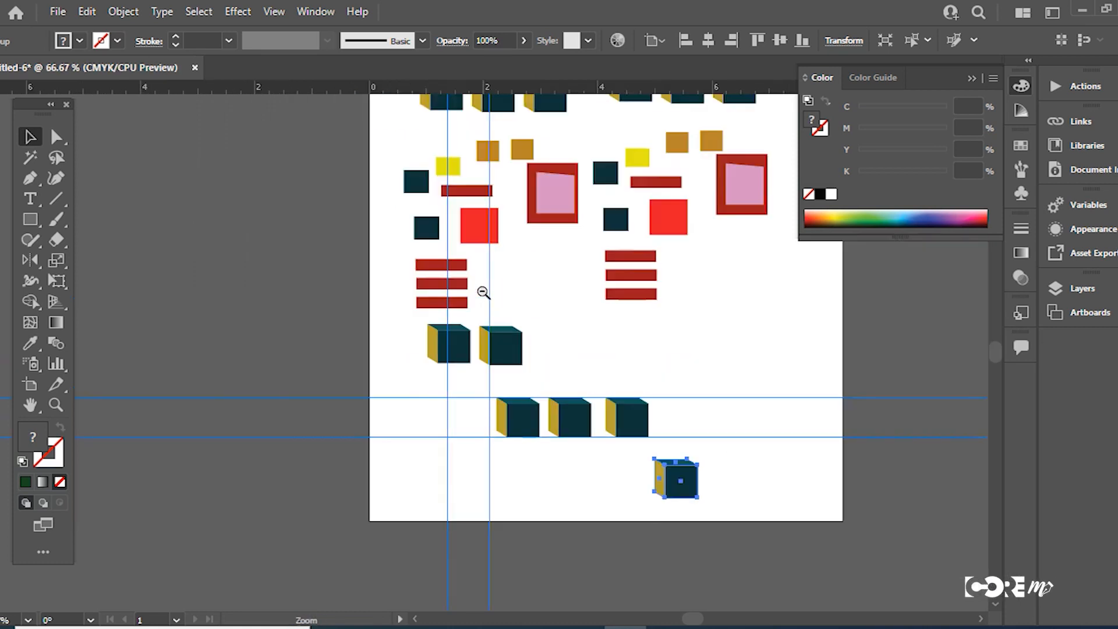
ctrl+click(535, 365)
drag(776, 440, 641, 357)
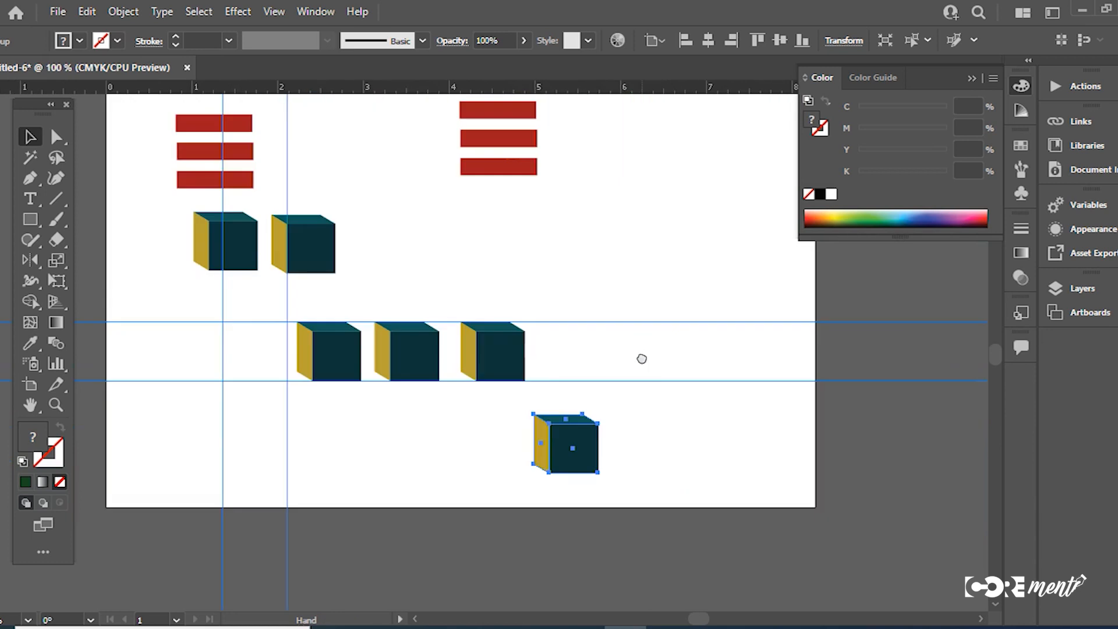
- Unlock the guides and delete the horizontal and vertical guides around the cubes
click(273, 11)
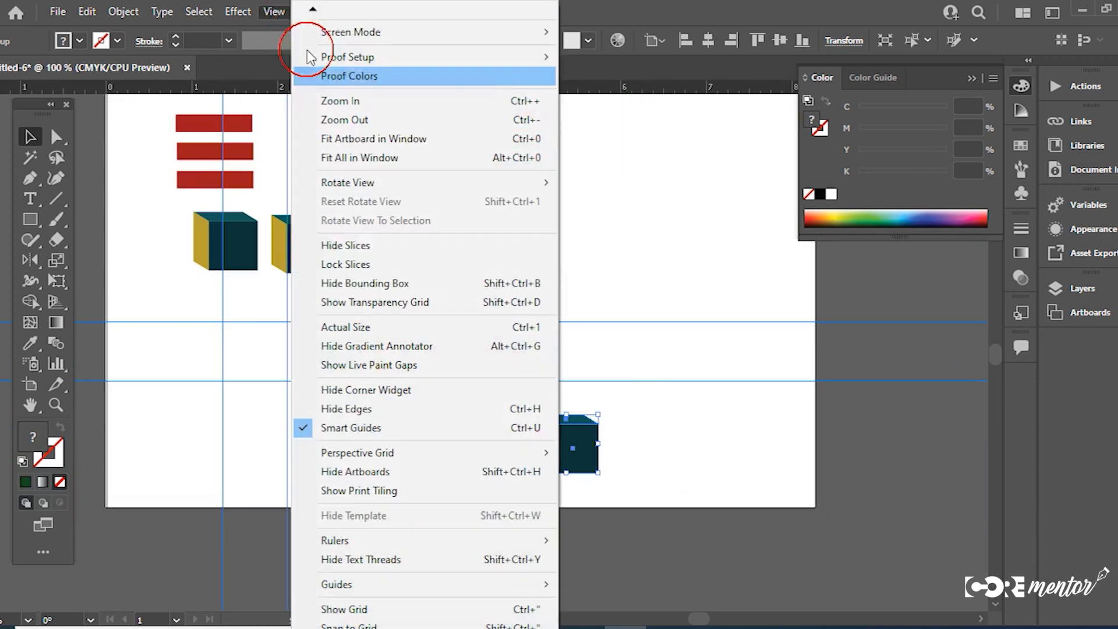
mouse_move(367, 585)
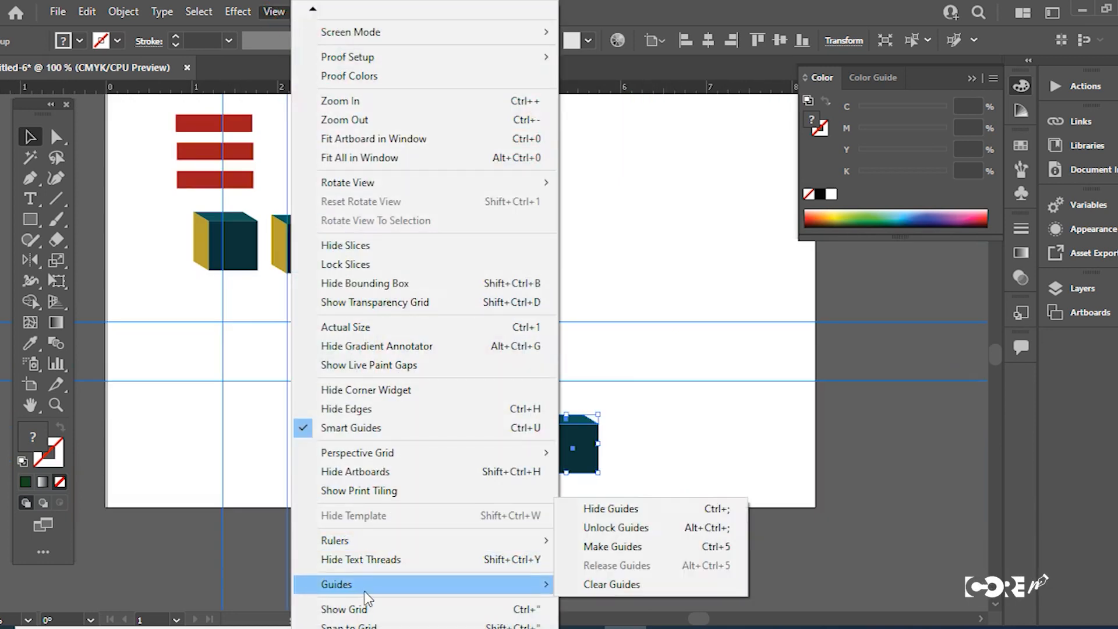
click(608, 529)
drag(684, 232, 720, 432)
key(Delete)
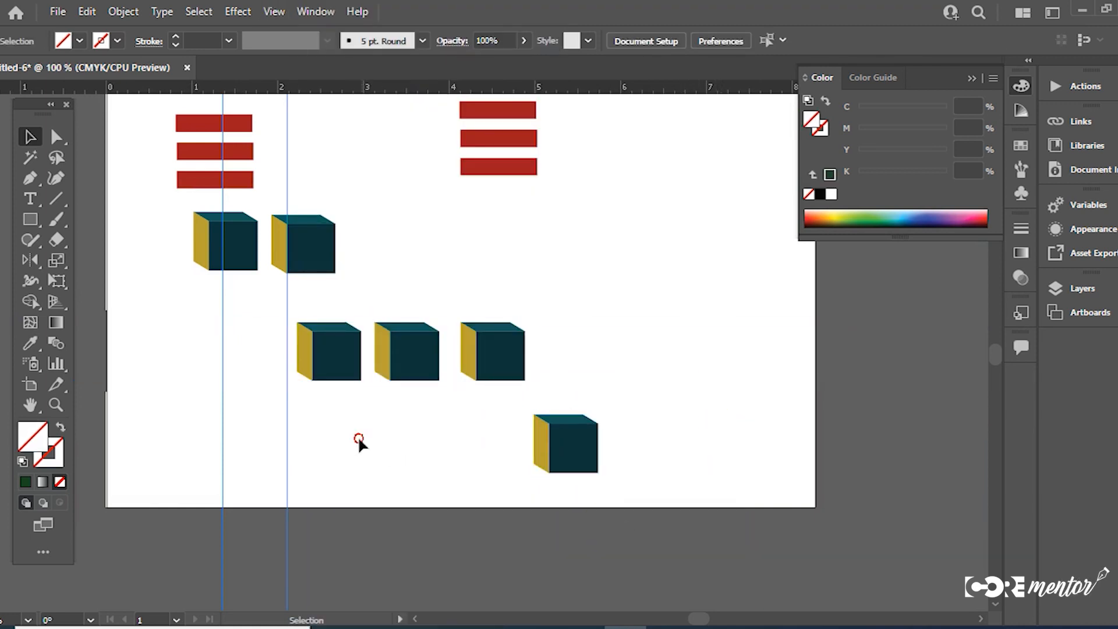
- Show the document grid behind the artwork
click(272, 12)
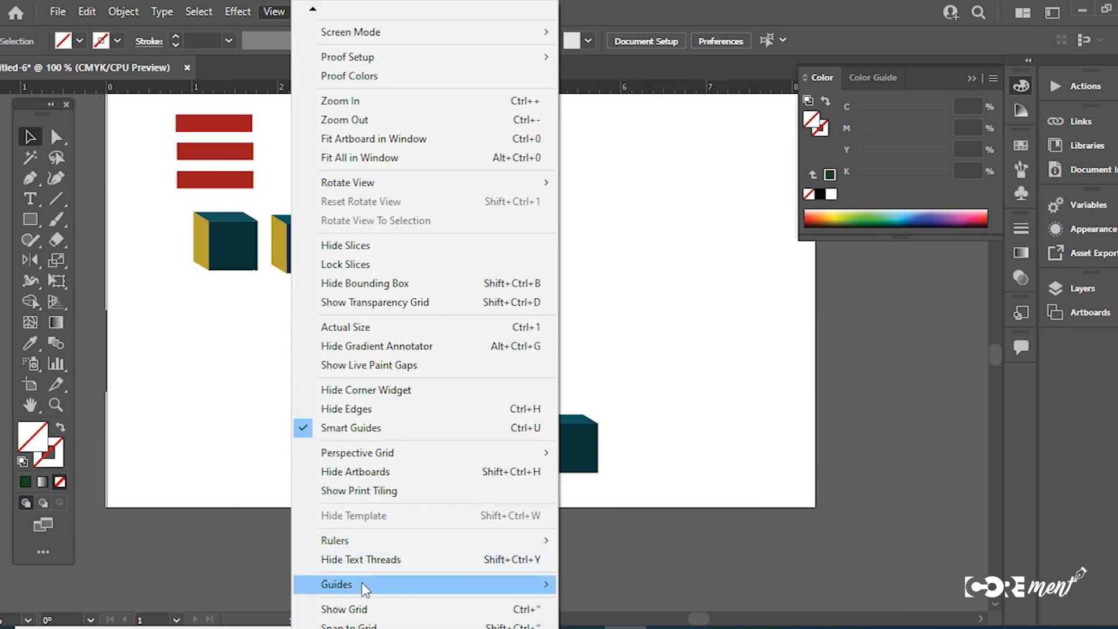
click(372, 609)
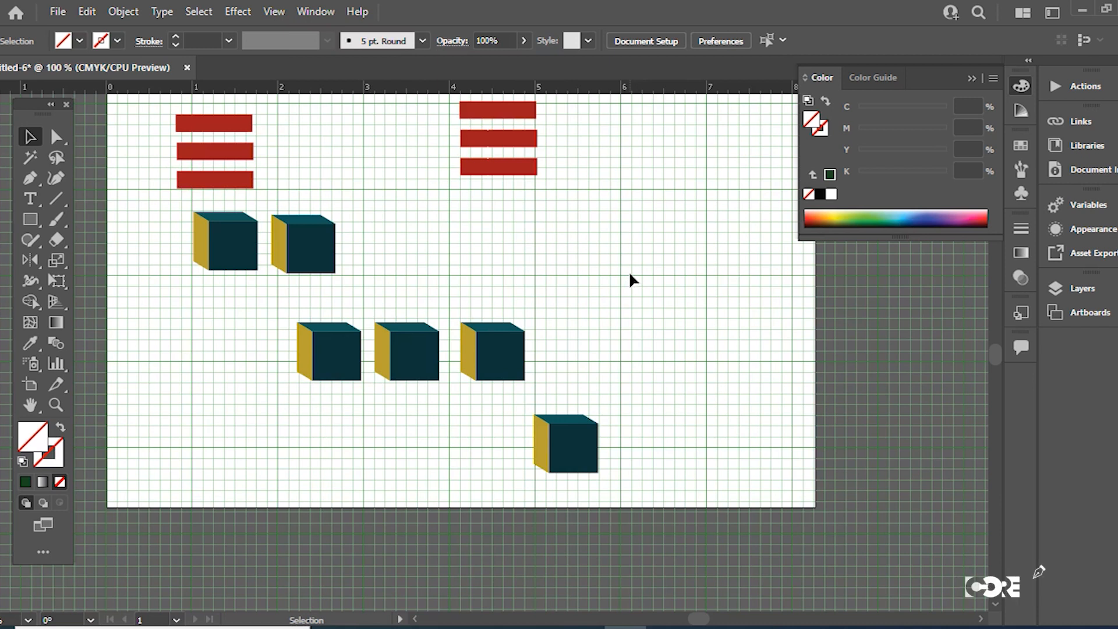
drag(605, 269, 633, 411)
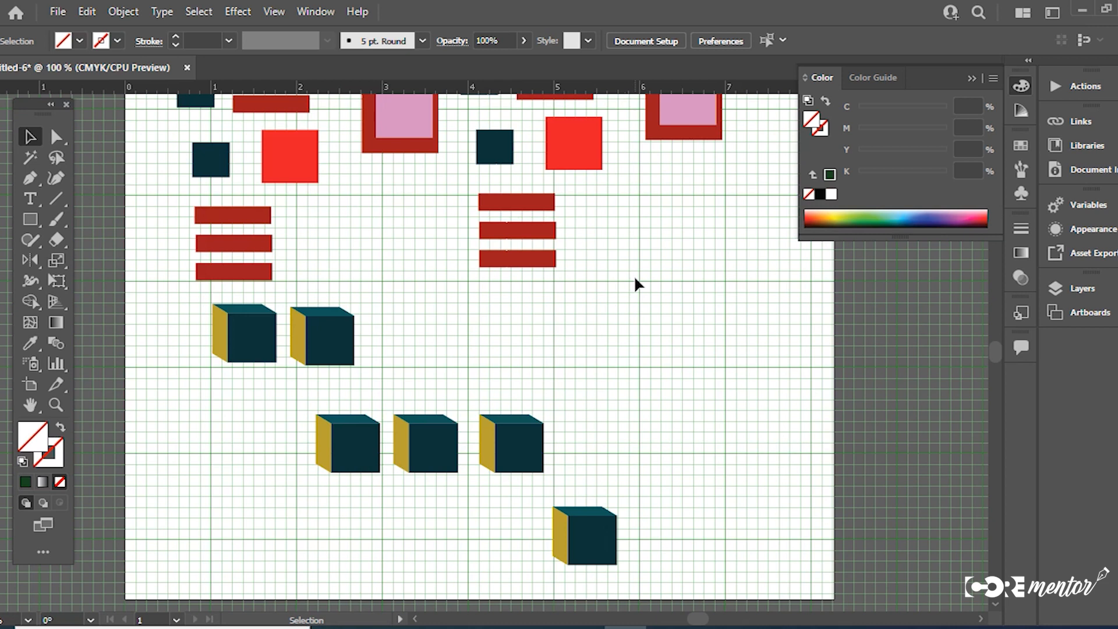
- In the Guides & Grid preferences, set the guide color to blue (Red 3, Green 3, Blue 252) and keep the grid color dark green
click(87, 11)
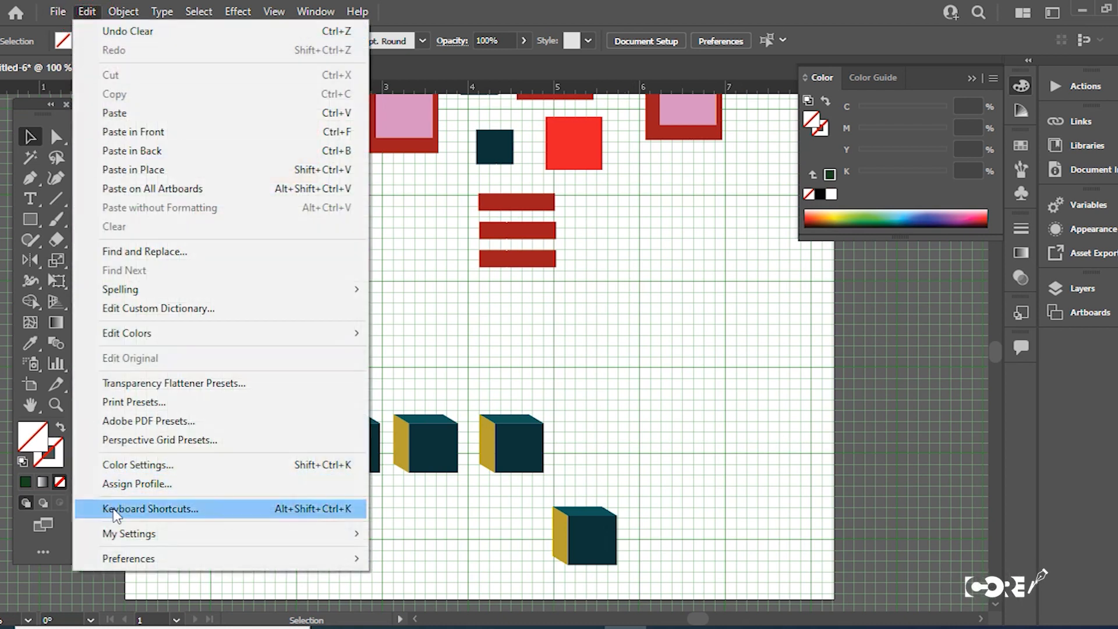
mouse_move(125, 566)
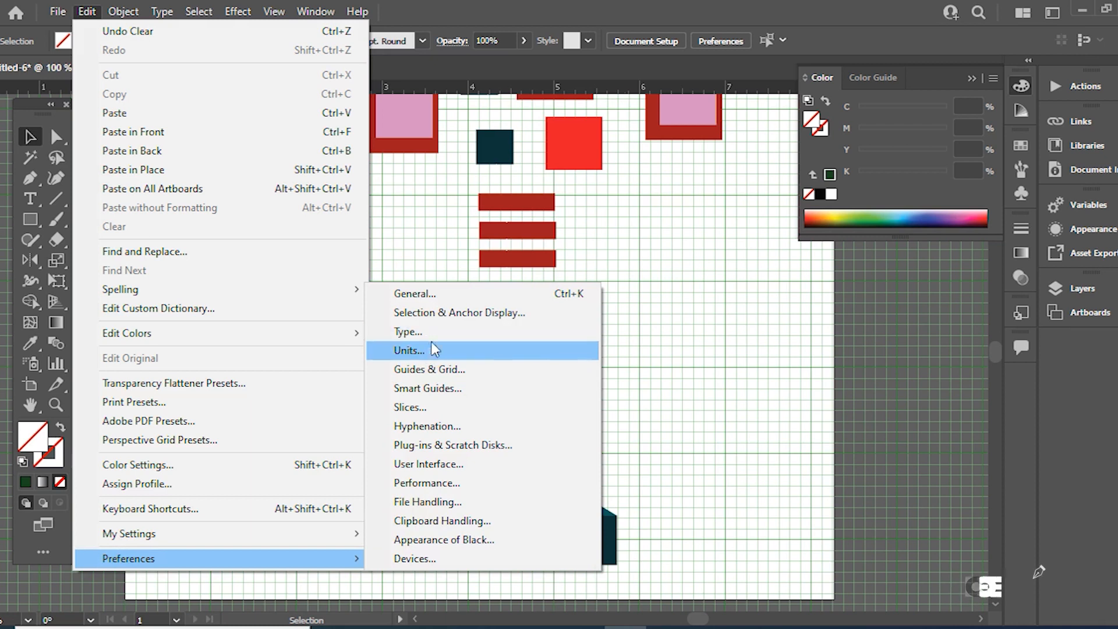
click(432, 368)
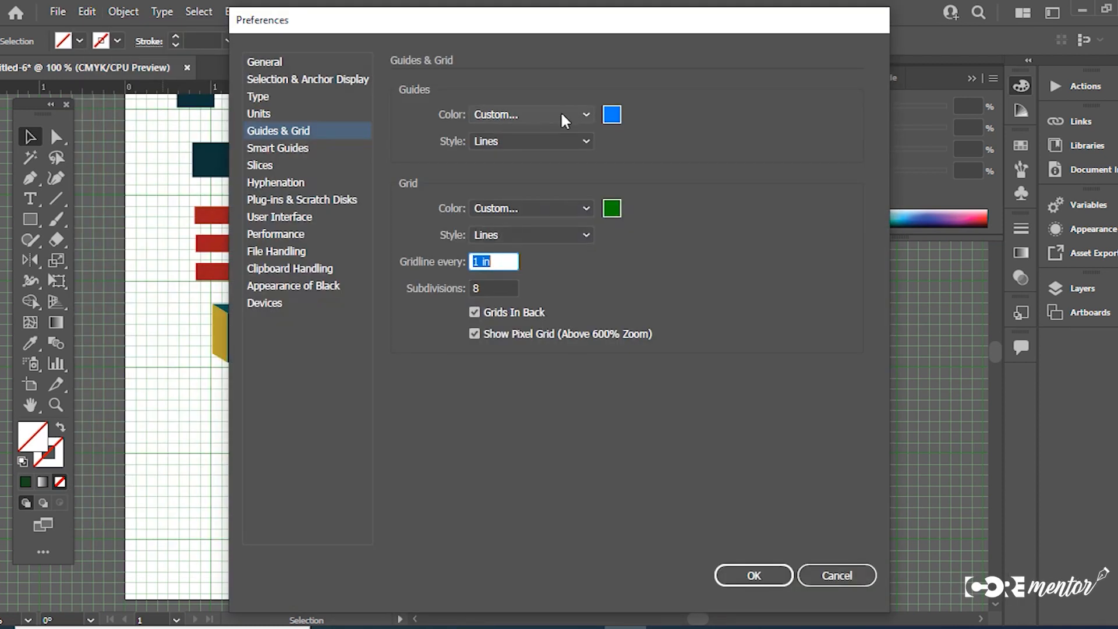
click(612, 114)
drag(659, 250, 664, 224)
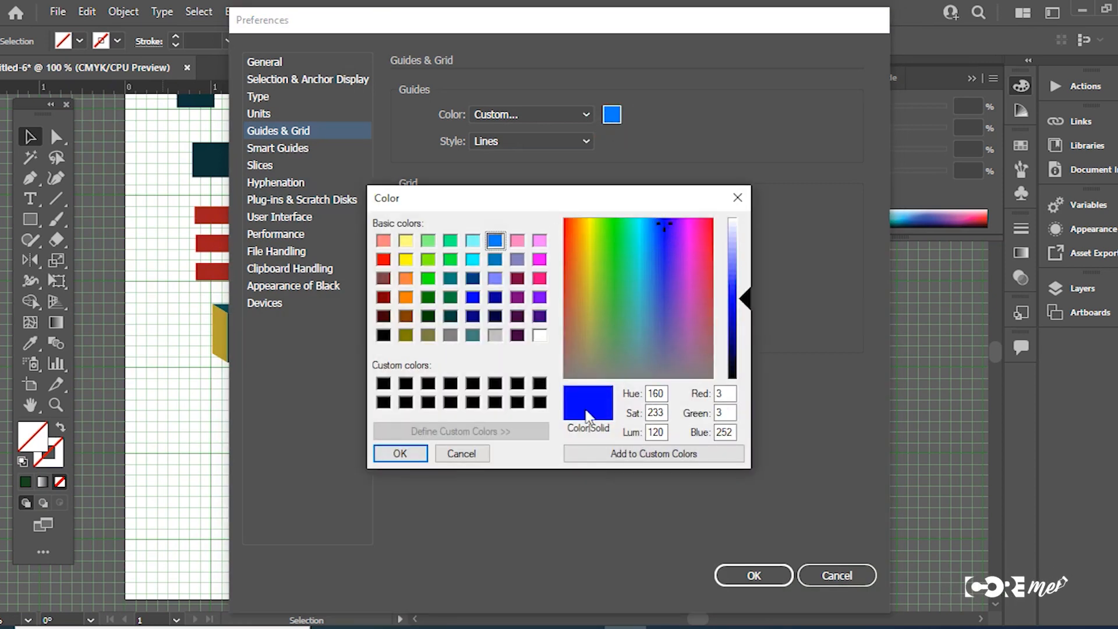
click(398, 453)
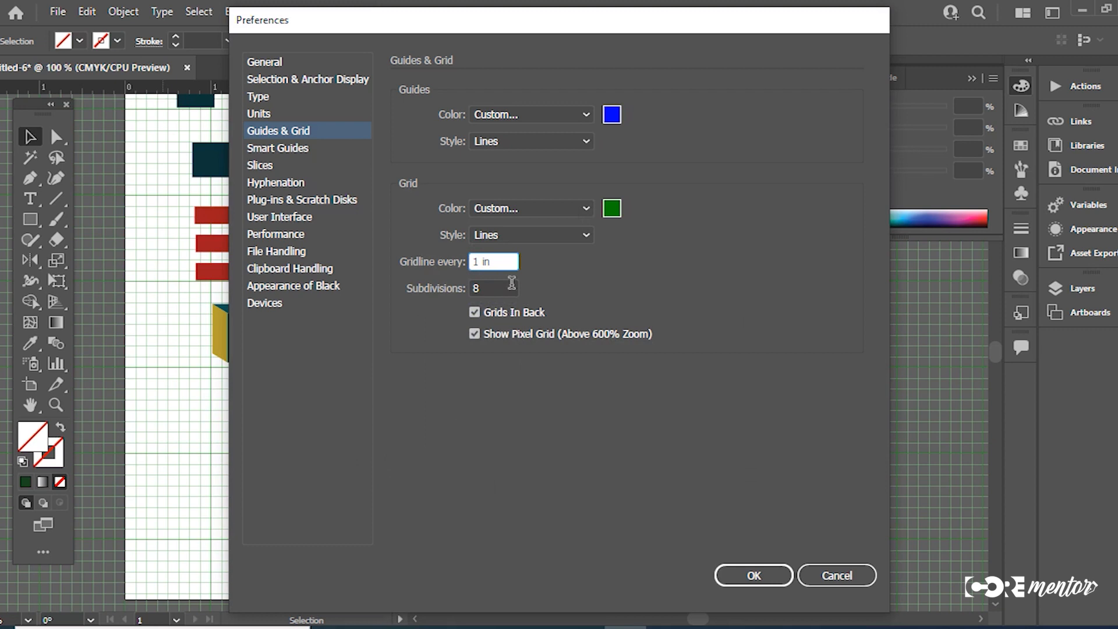
click(612, 208)
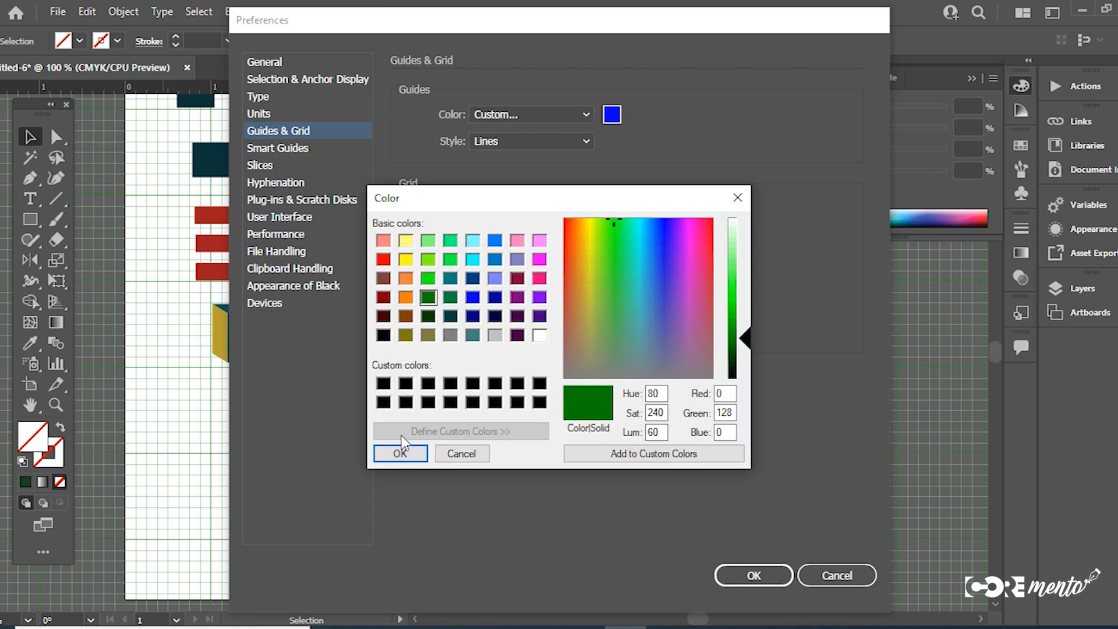
click(399, 453)
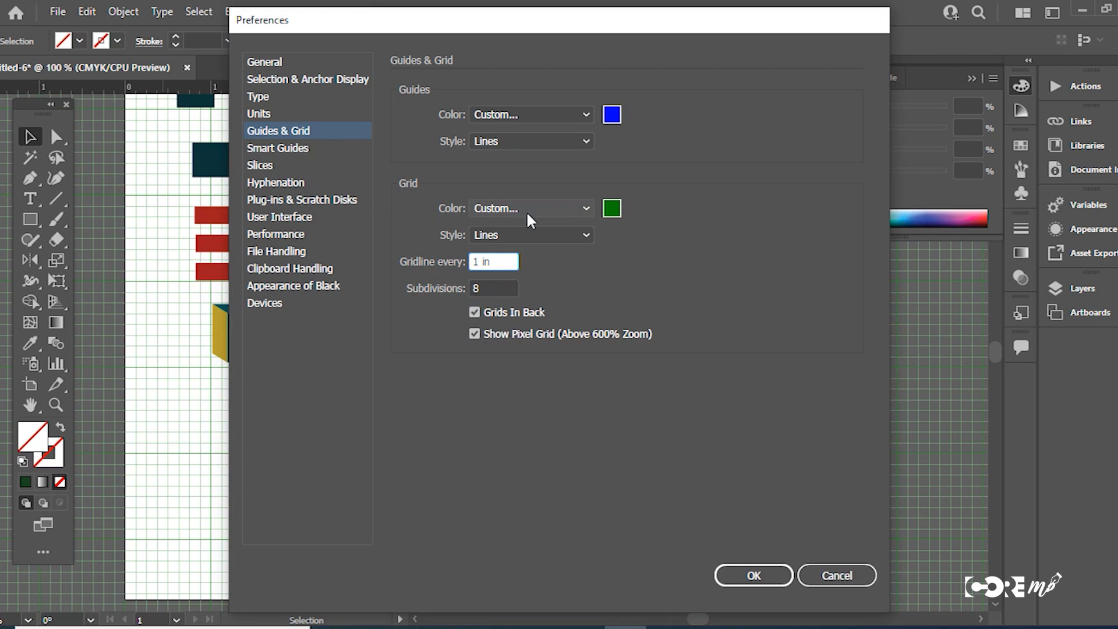
- Try the lightest, Medium Light and darkest interface brightness levels in the User Interface preferences, and return to the second-darkest level
click(278, 219)
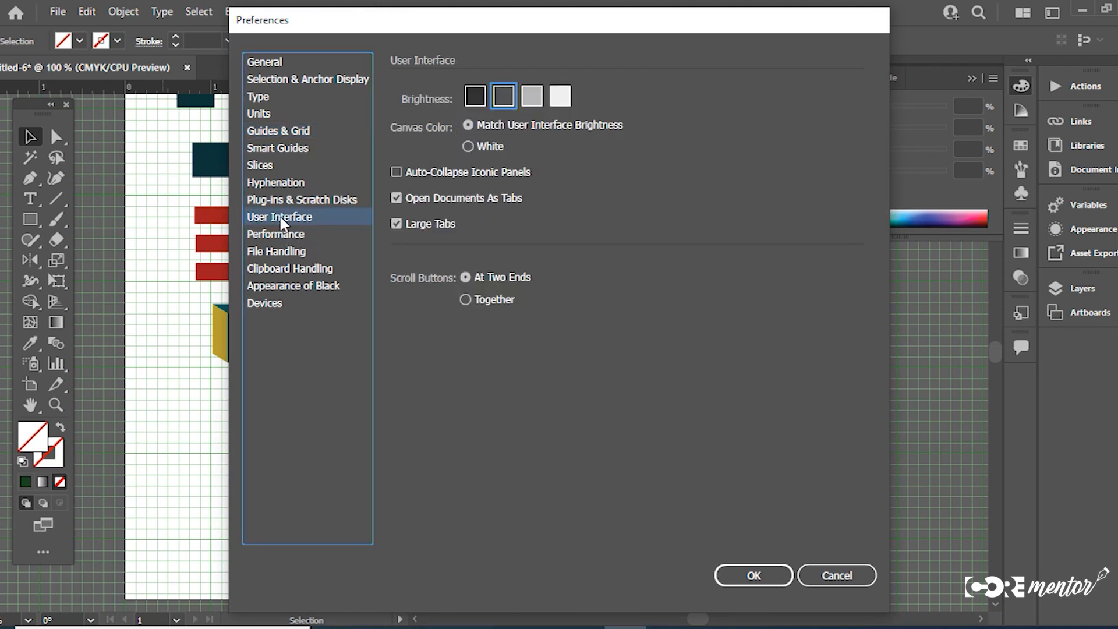
click(561, 97)
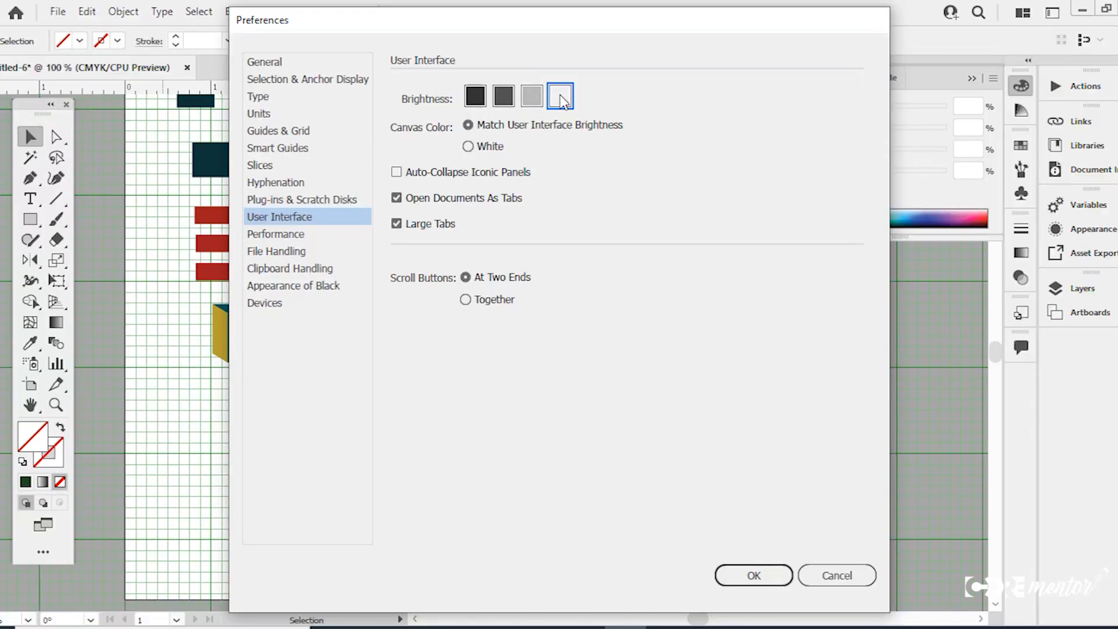
drag(582, 23, 631, 57)
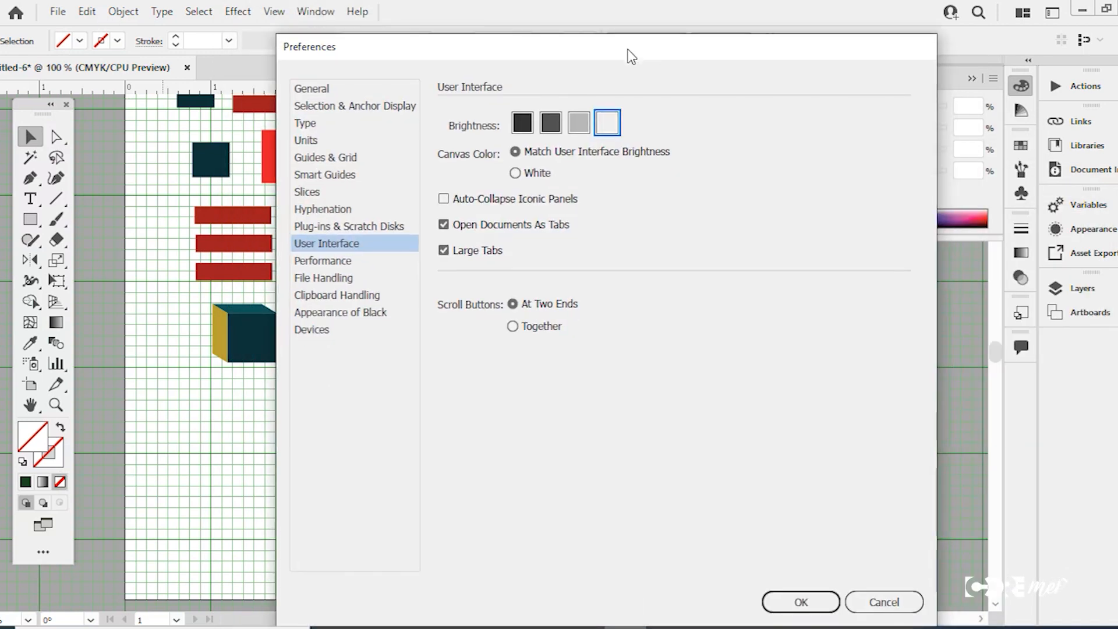
click(580, 124)
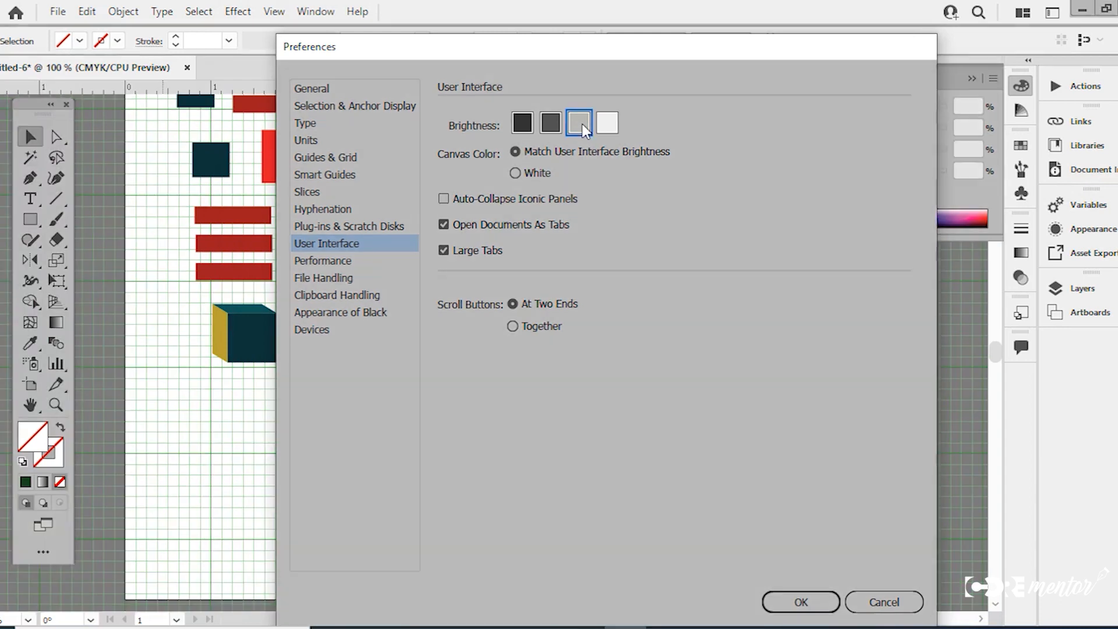
click(553, 123)
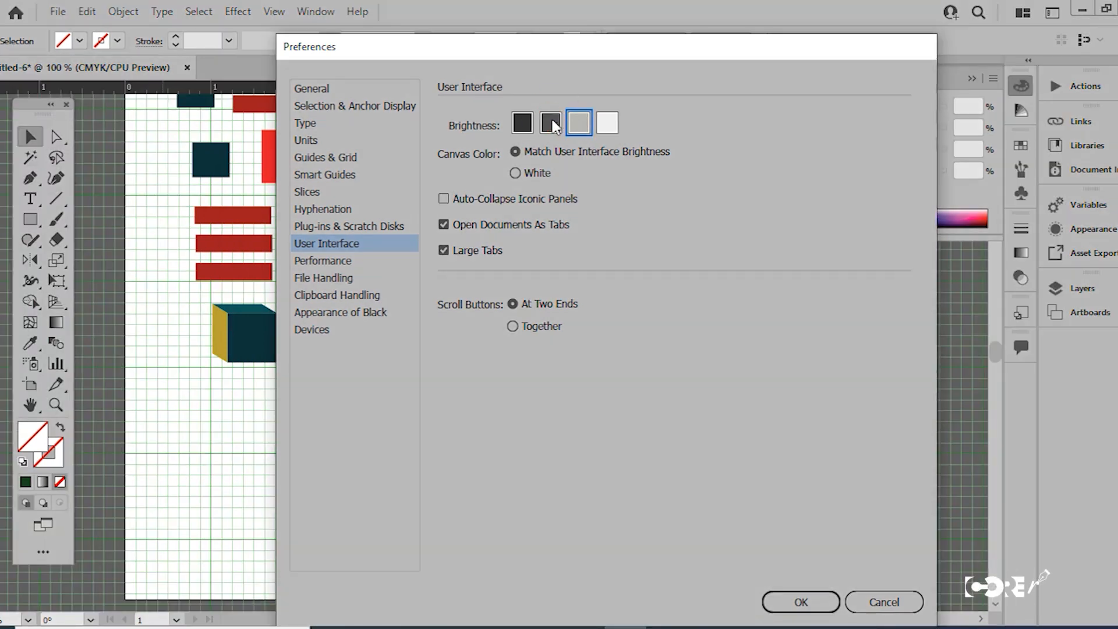
click(522, 123)
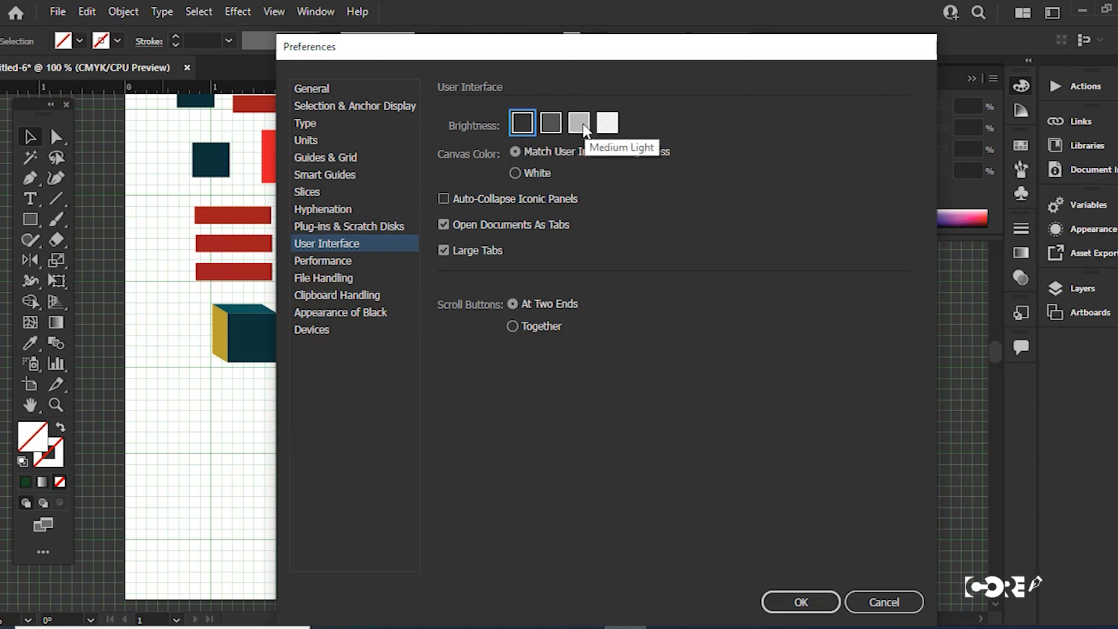
click(554, 124)
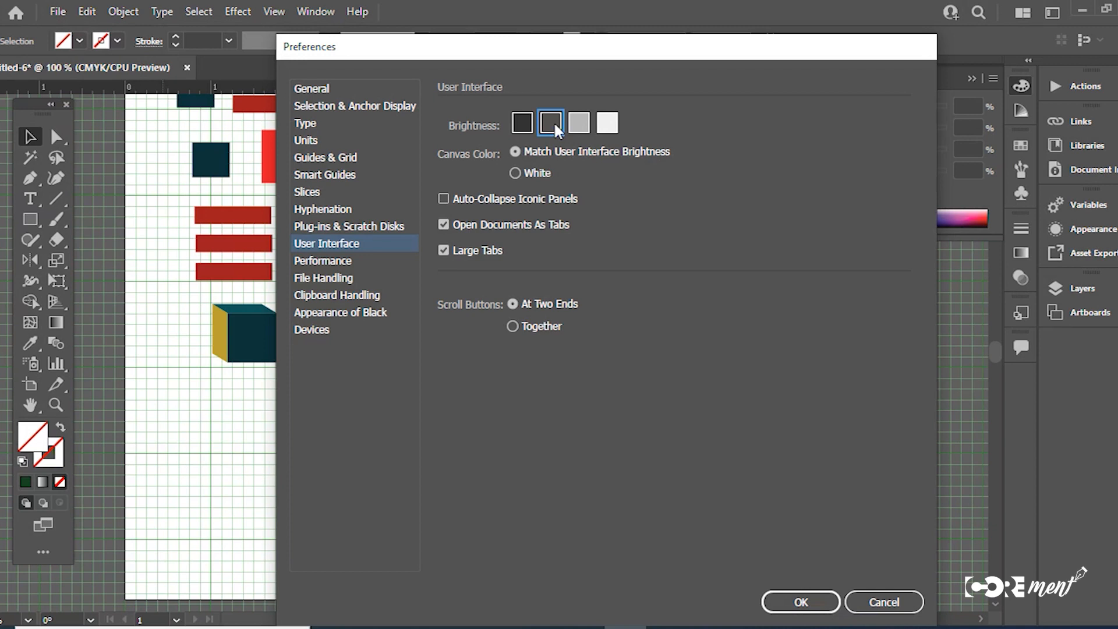
- Set Undo Counts to 200 in the Performance preferences
click(326, 263)
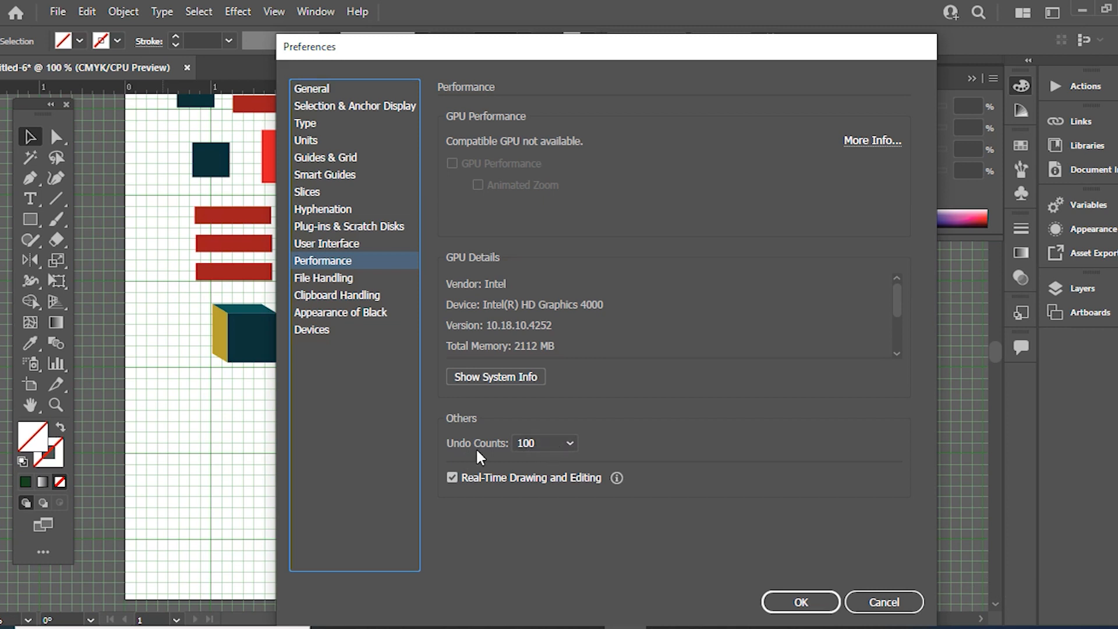
click(567, 441)
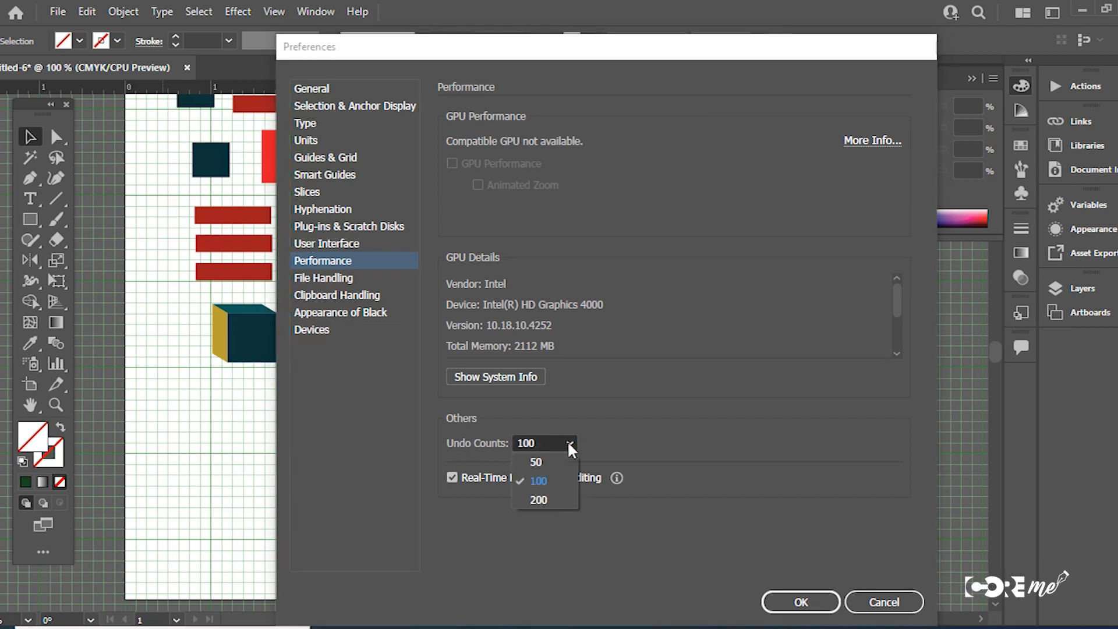
click(539, 500)
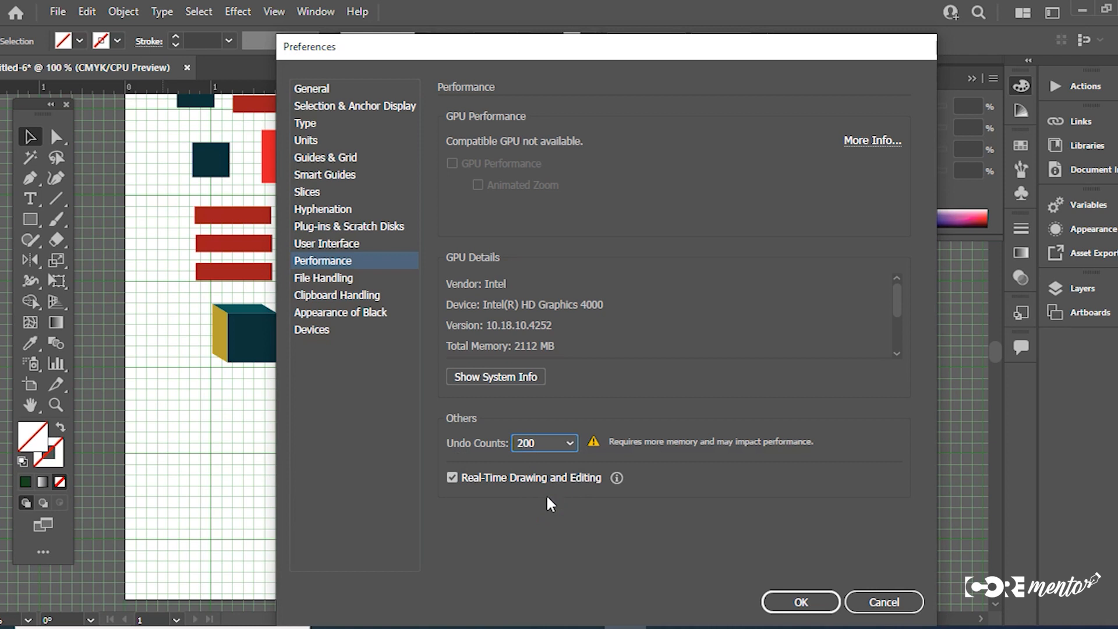
click(565, 442)
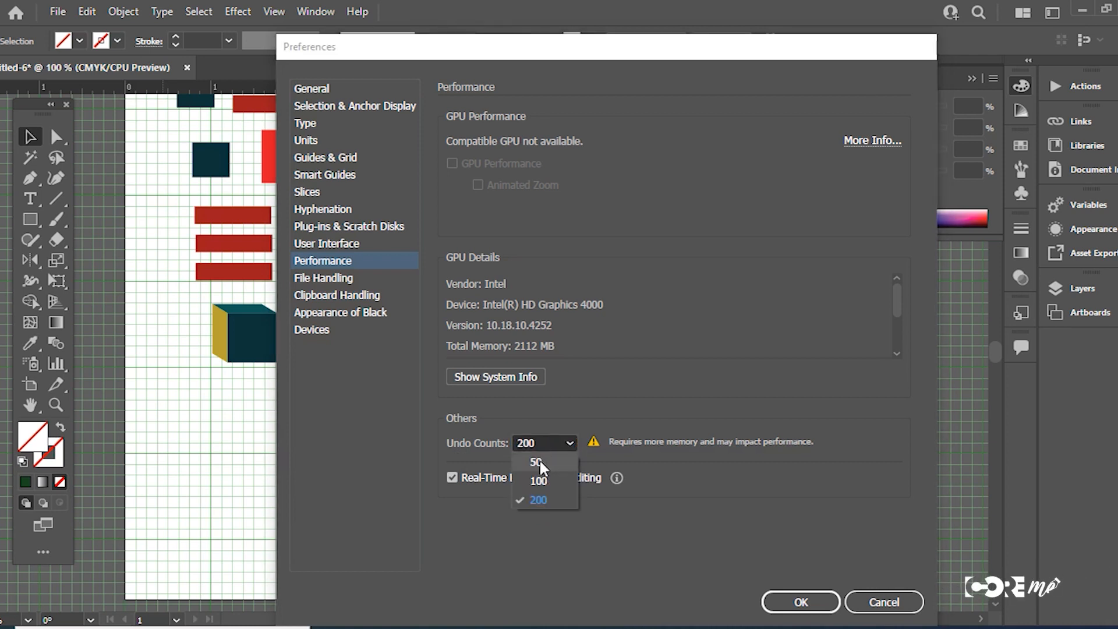
click(540, 500)
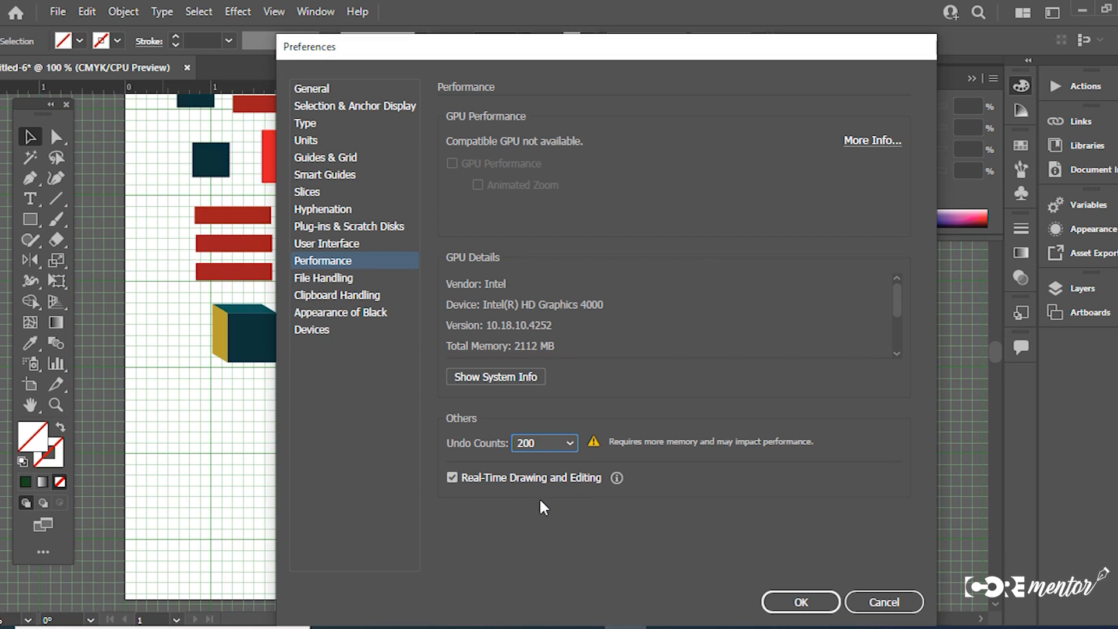
- Apply the changed preferences
click(795, 603)
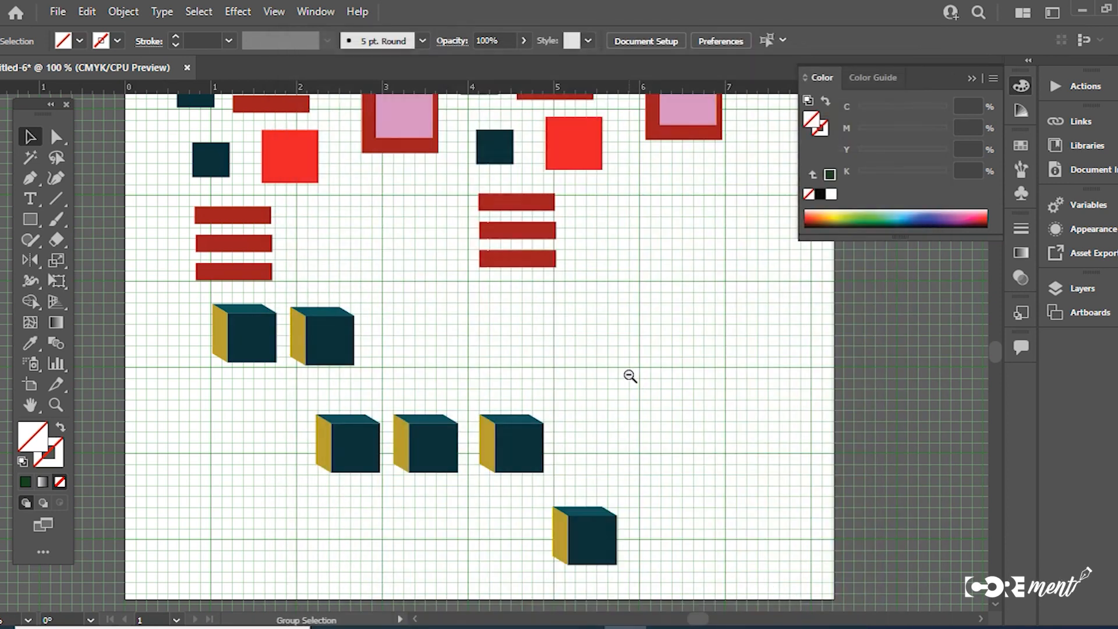
- Undo the recent edits one after another, back to the earlier artwork with three light blue cubes and the slanted red shape
key(ctrl+minus)
key(ctrl+z)
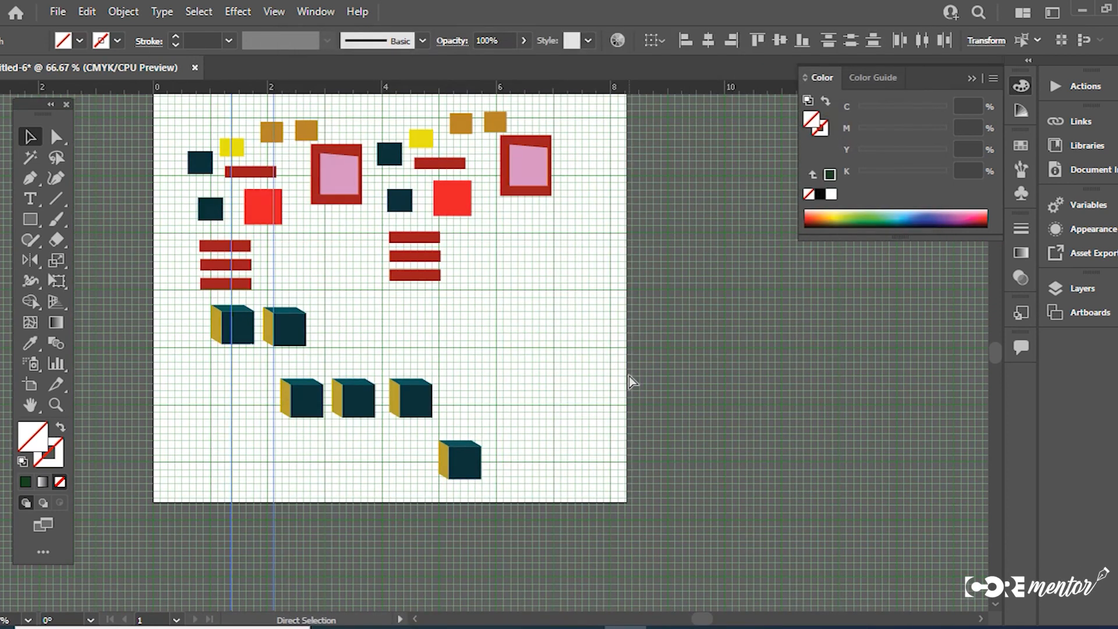
key(ctrl+z)
key(ctrl+z)
key(ctrl+z)
key(ctrl+z)
key(ctrl+z)
key(ctrl+z)
key(ctrl+z)
key(ctrl+z)
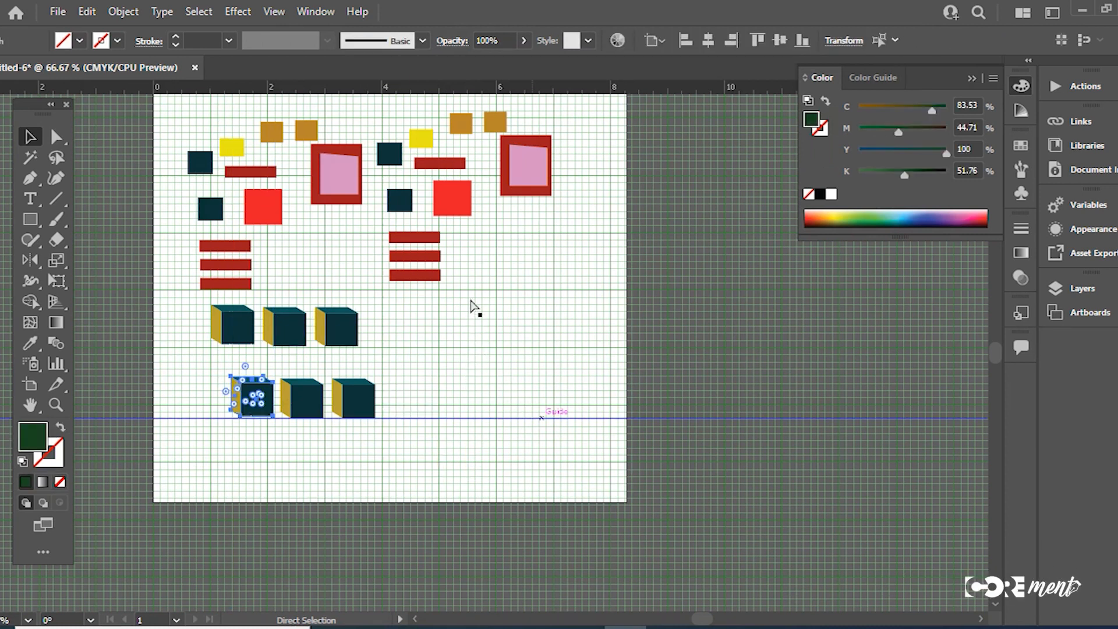
key(ctrl+z)
key(ctrl+z)
key(ctrl+z)
key(ctrl+z)
key(ctrl+z)
key(ctrl+z)
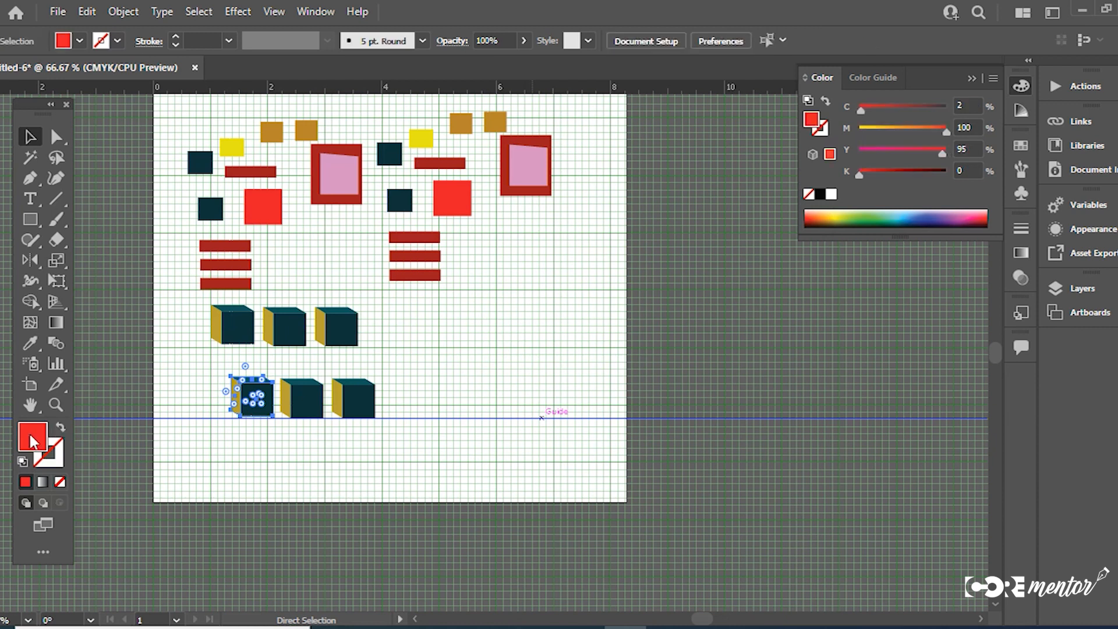
key(ctrl+z)
key(ctrl+z)
key(ctrl+z)
key(ctrl+z)
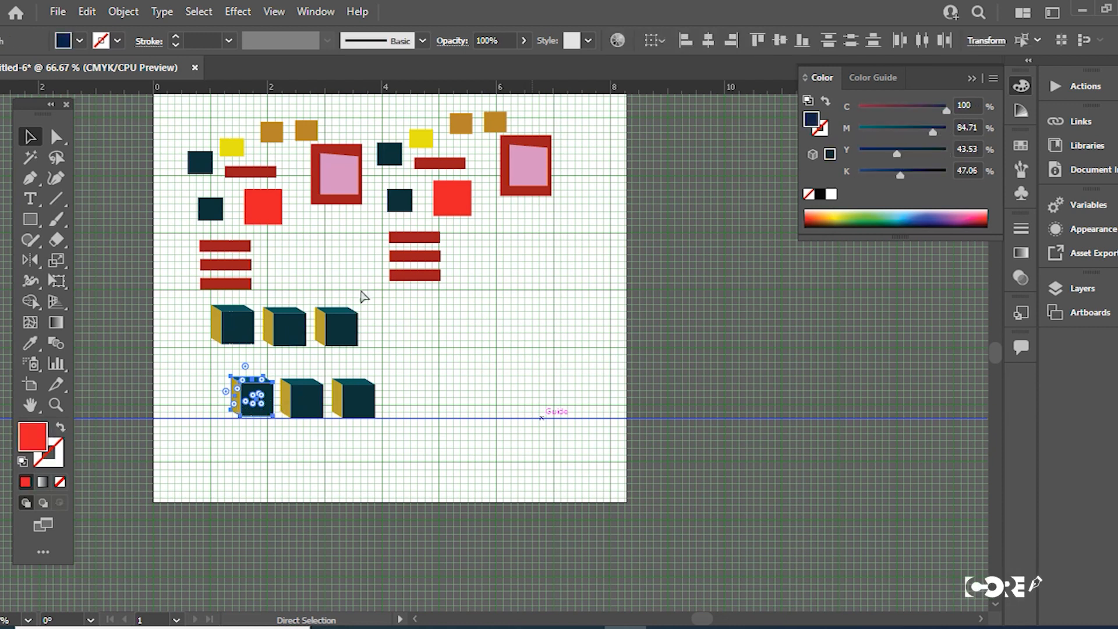
key(ctrl+z)
key(ctrl+z)
key(ctrl+z)
key(ctrl+z)
key(ctrl+z)
key(ctrl+z)
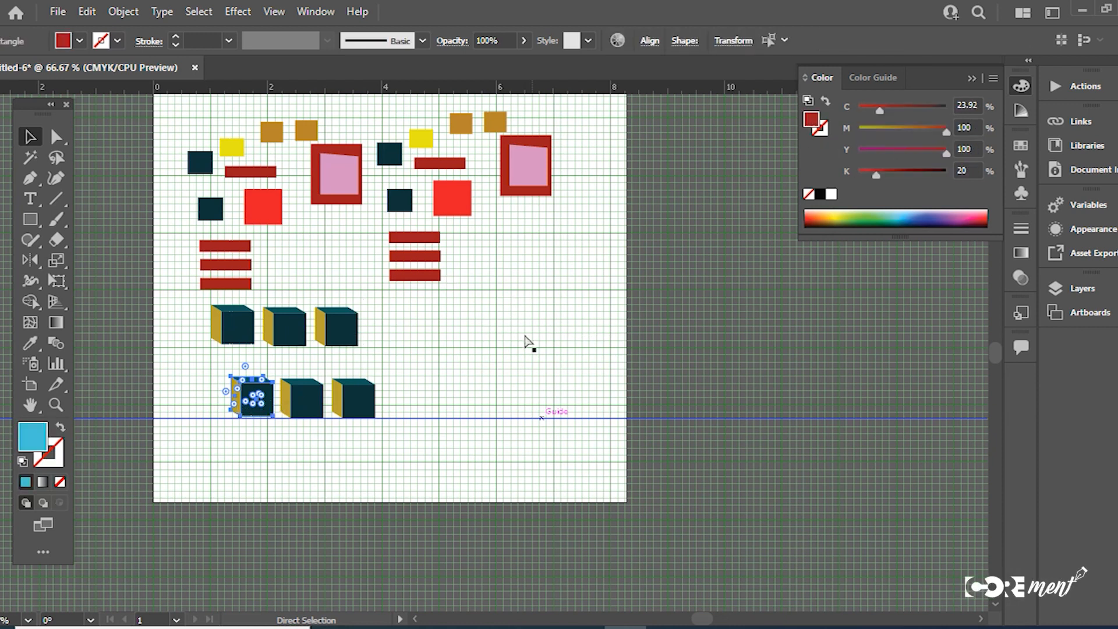
key(ctrl+z)
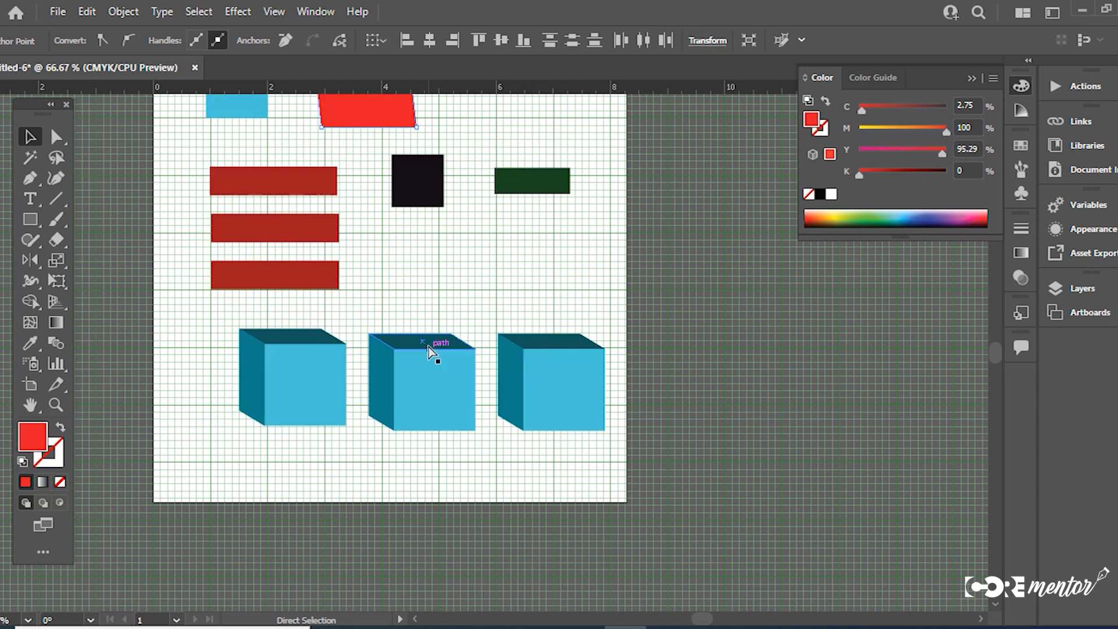
- Hide the document grid
ctrl+alt+click(475, 304)
ctrl+alt+click(471, 305)
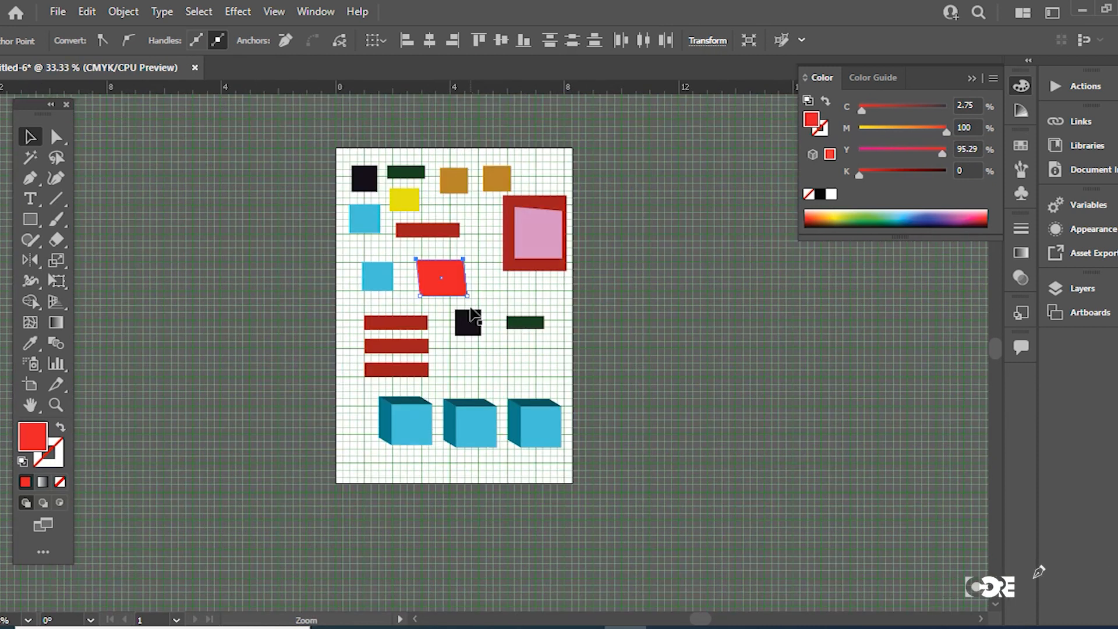
click(273, 12)
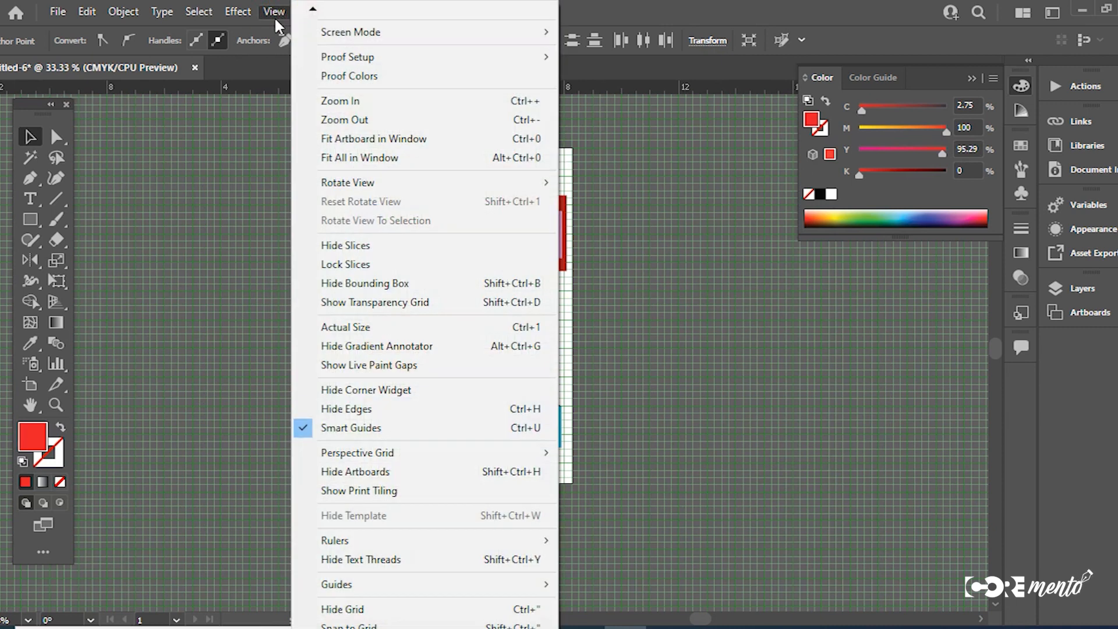
click(381, 609)
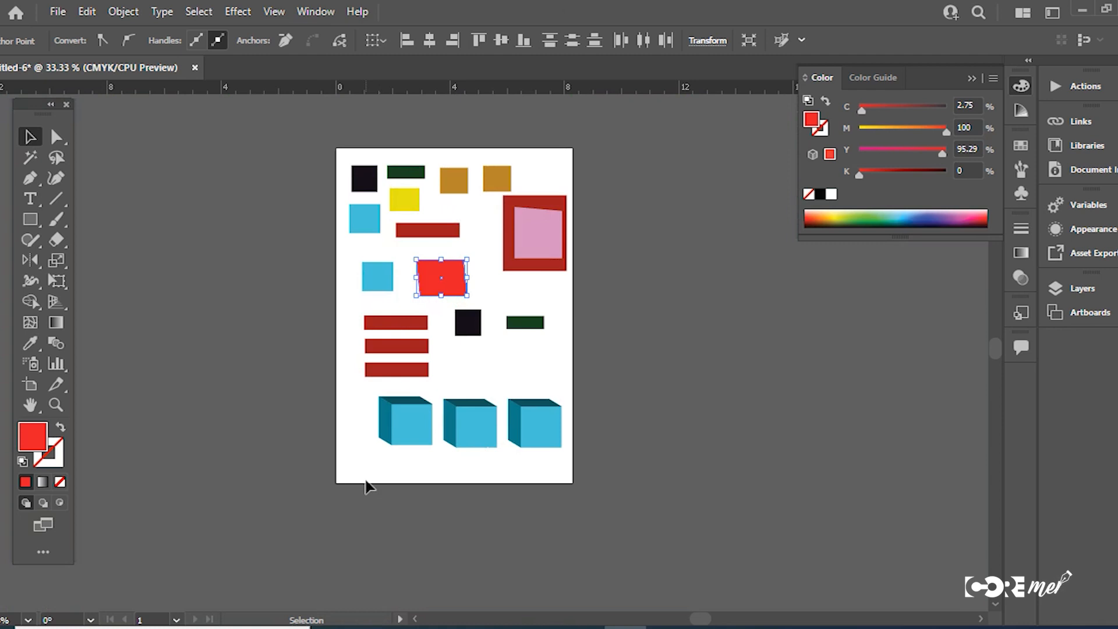
- Redo the undone edits one after another, up to the most recent artwork with the single cube near the artboard's lower edge
key(ctrl+z)
key(ctrl+z)
key(ctrl+z)
key(ctrl+z)
key(ctrl+z)
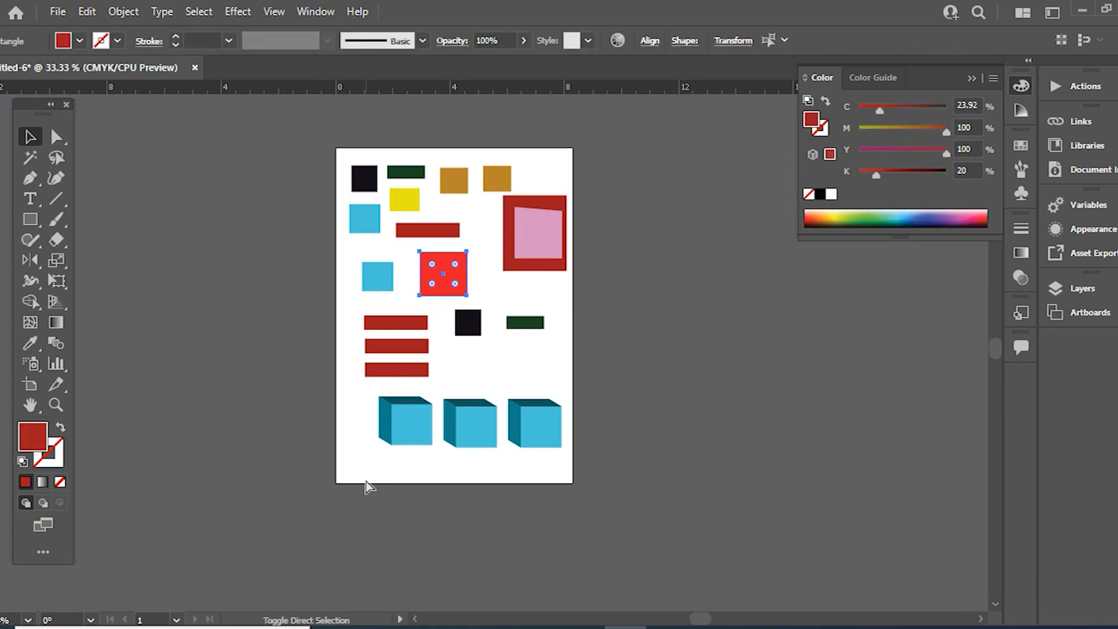
key(ctrl+z)
key(ctrl+z)
key(ctrl+z)
key(ctrl+z)
key(ctrl+z)
key(ctrl+z)
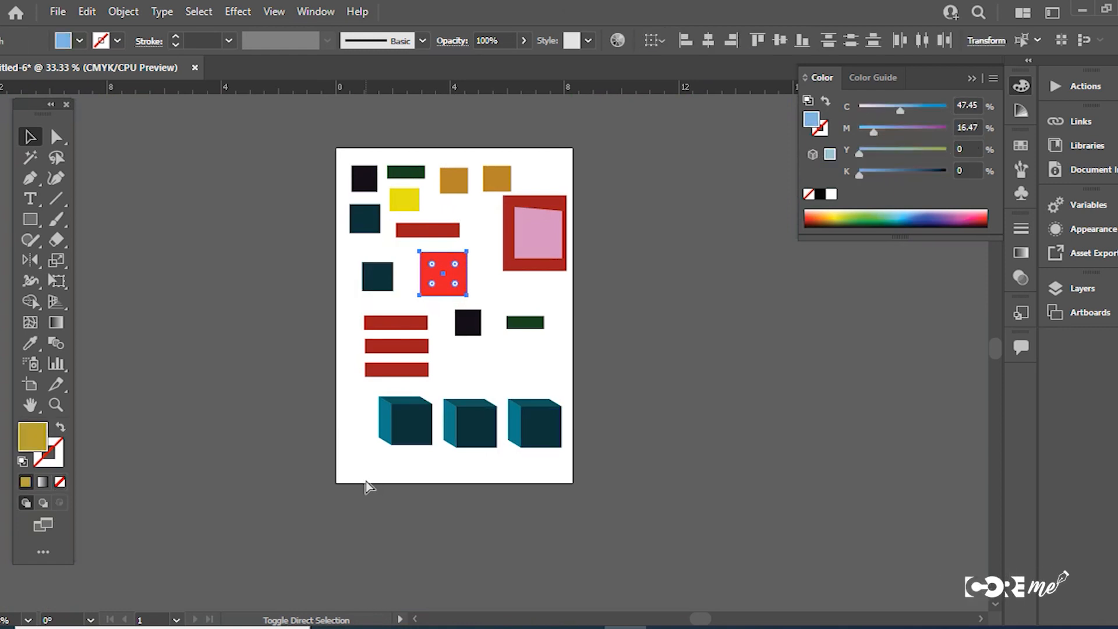
key(ctrl+z)
key(ctrl+z)
key(ctrl+z)
key(ctrl+z)
key(ctrl+z)
key(ctrl+z)
key(ctrl+z)
key(ctrl+z)
key(ctrl+z)
key(ctrl+z)
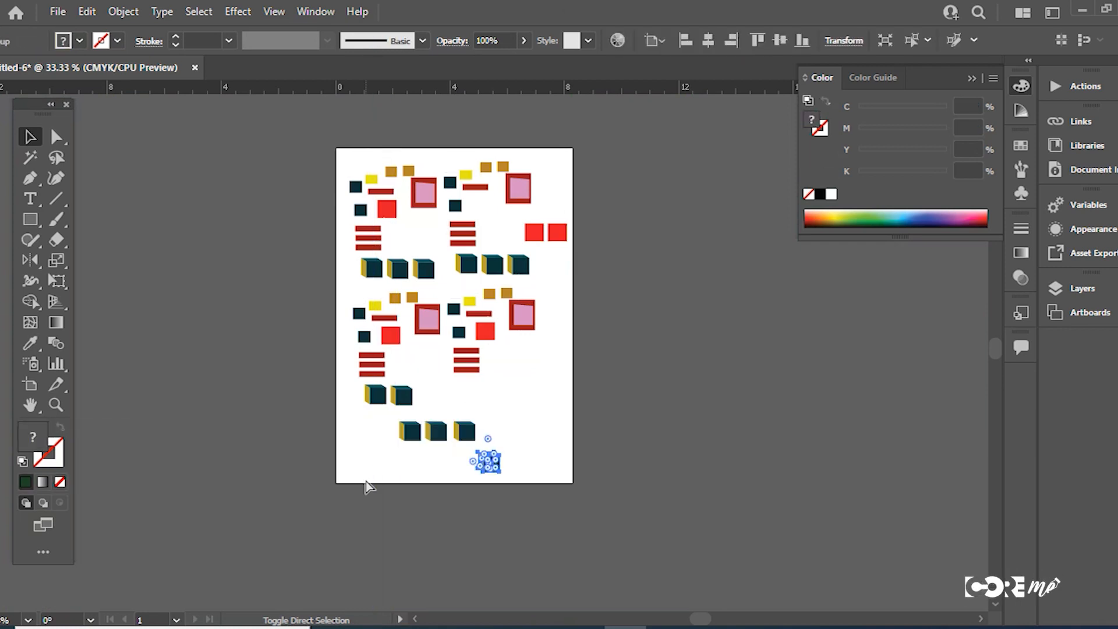
key(ctrl+z)
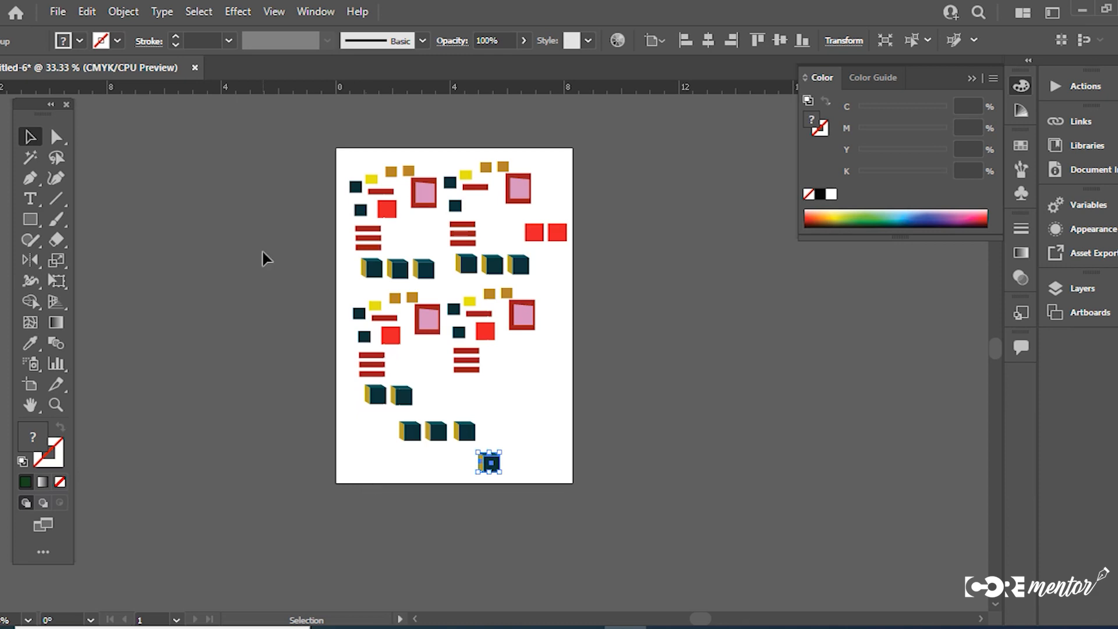
- Save the document on the computer as the Adobe Illustrator file "art 2" in the Saved Pictures folder
click(56, 11)
click(85, 170)
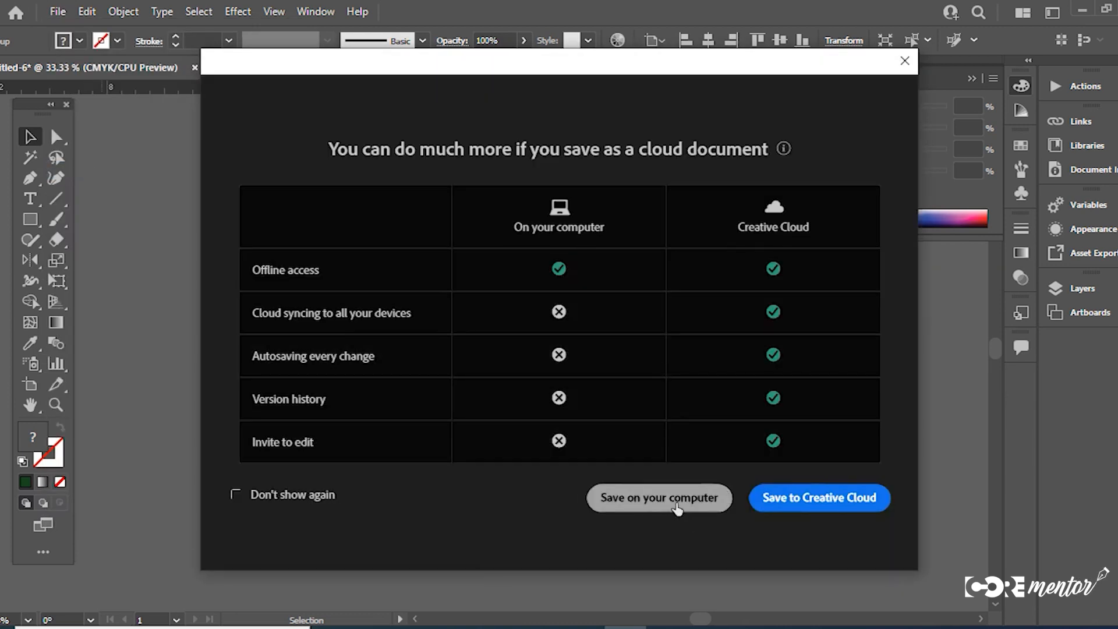
click(656, 499)
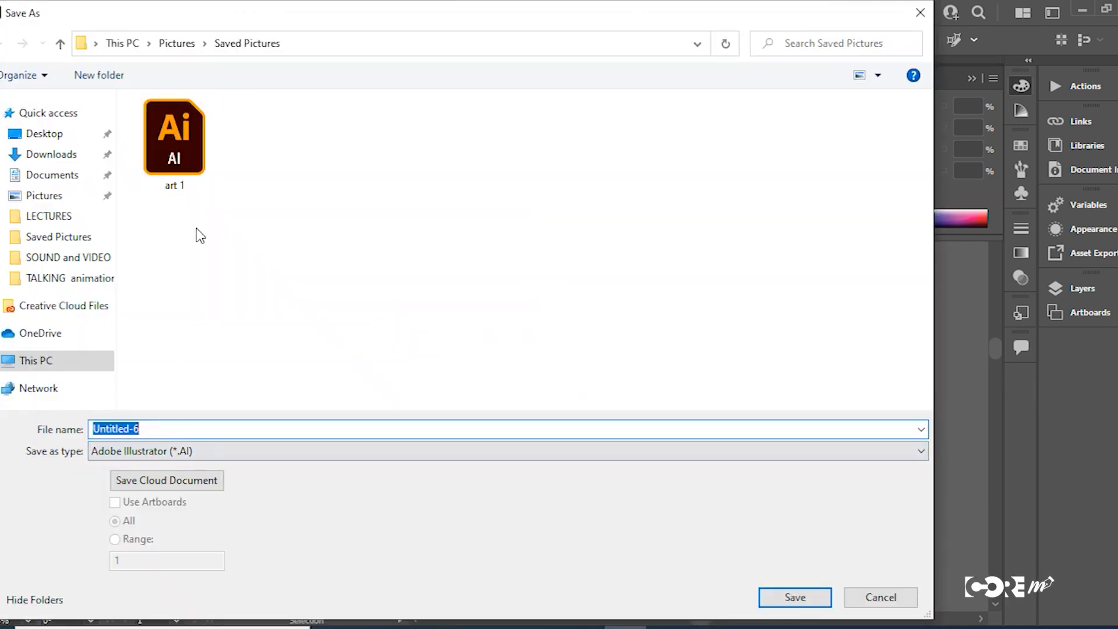
click(182, 133)
double_click(130, 428)
text(2)
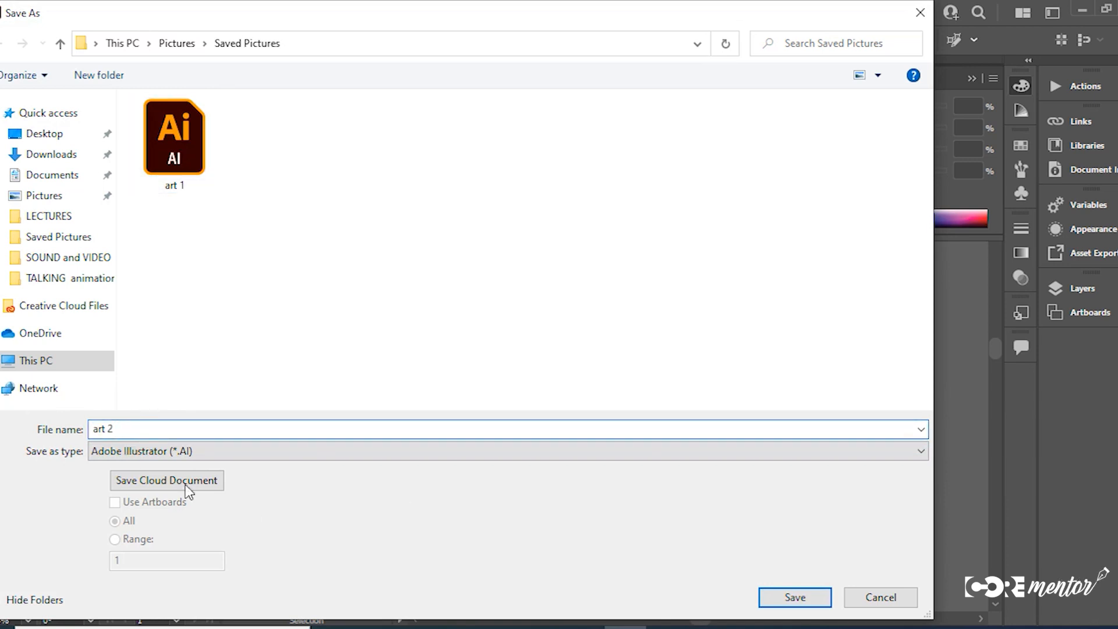
click(789, 597)
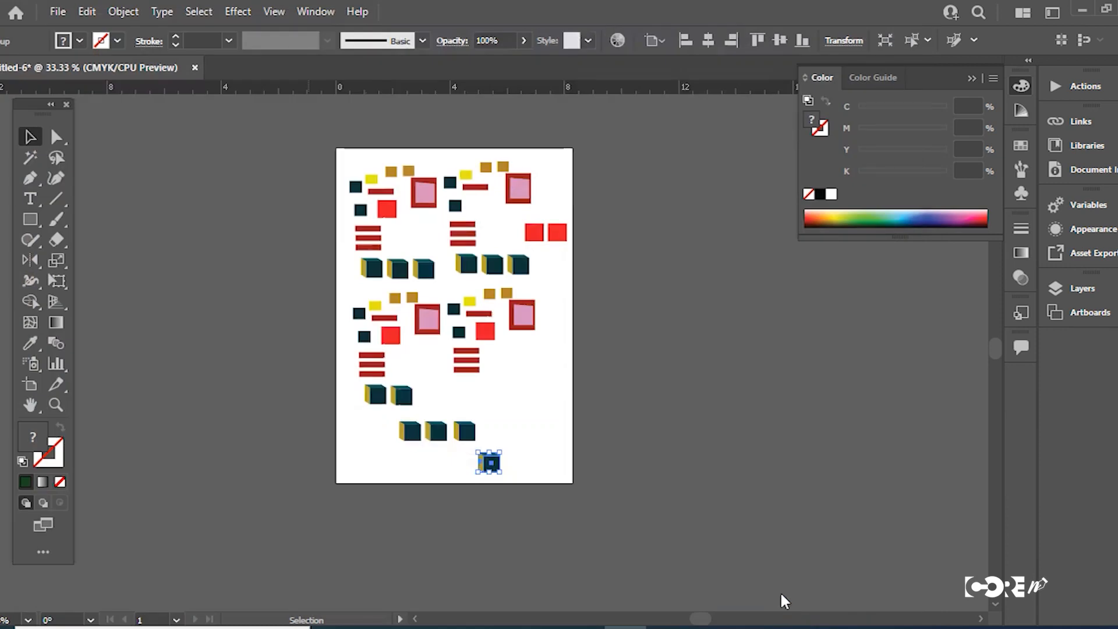
click(633, 559)
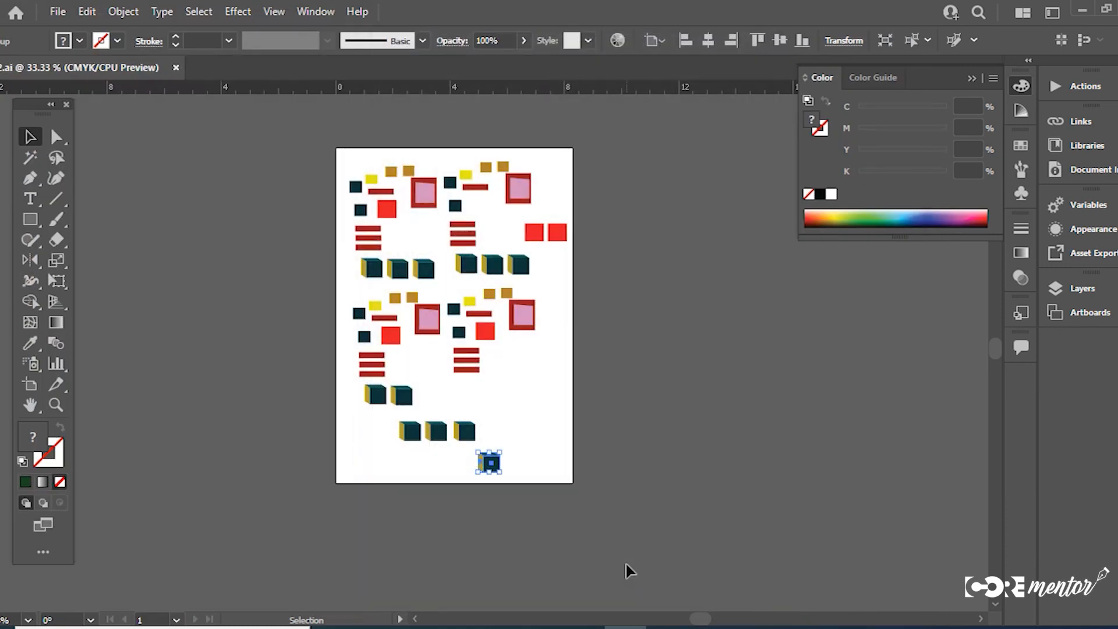
- Switch the artwork to Outline view and examine the paths of the lowest cube up close
click(475, 341)
click(483, 346)
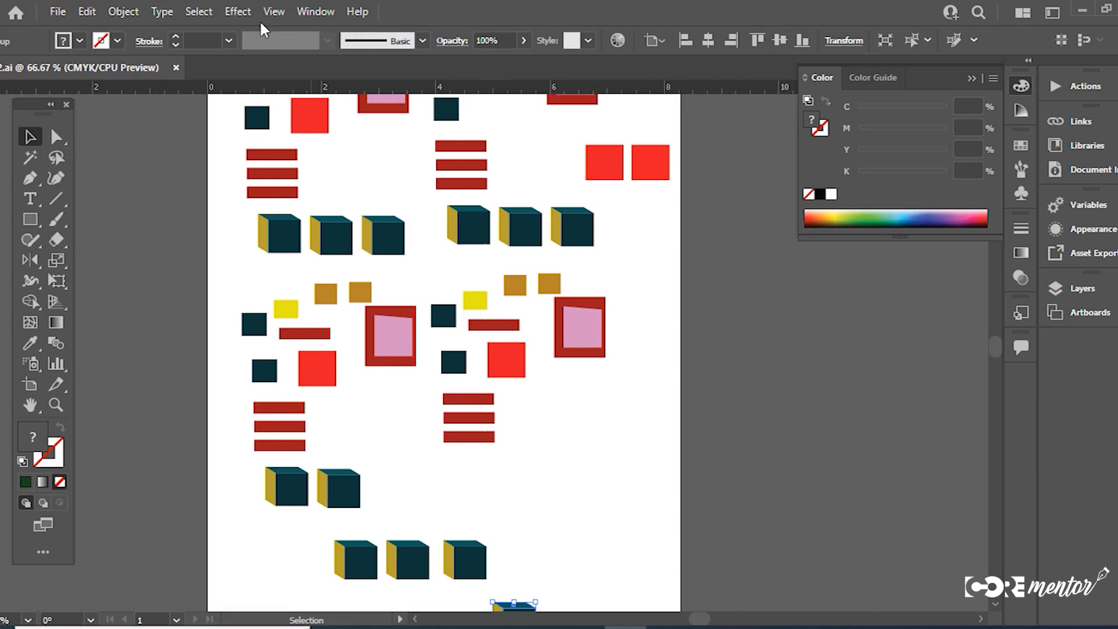
click(273, 10)
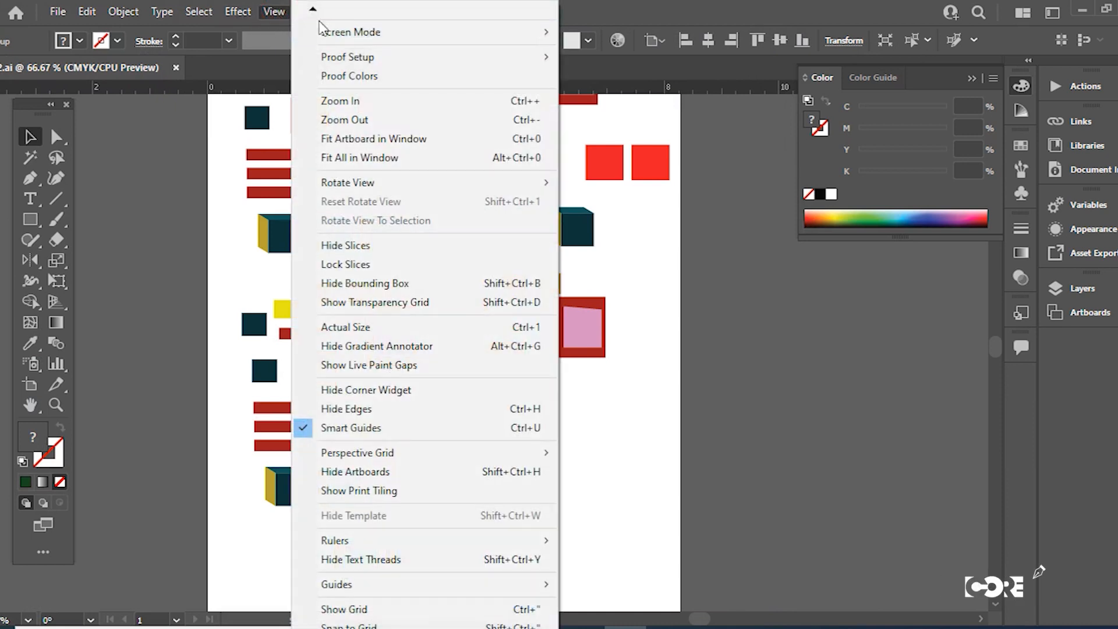
mouse_move(313, 9)
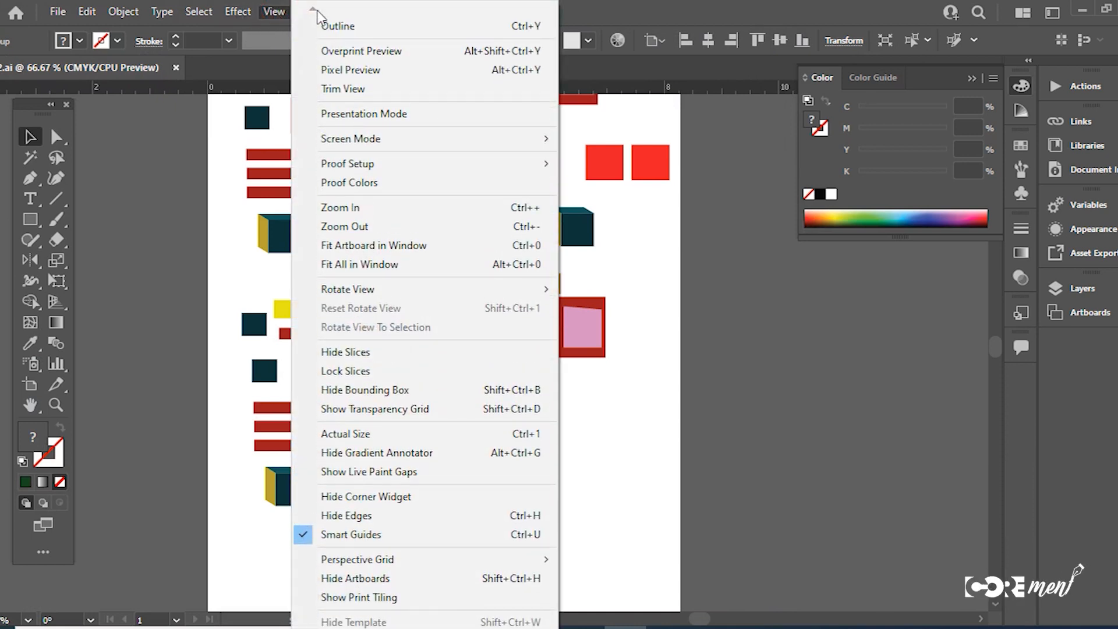
click(338, 27)
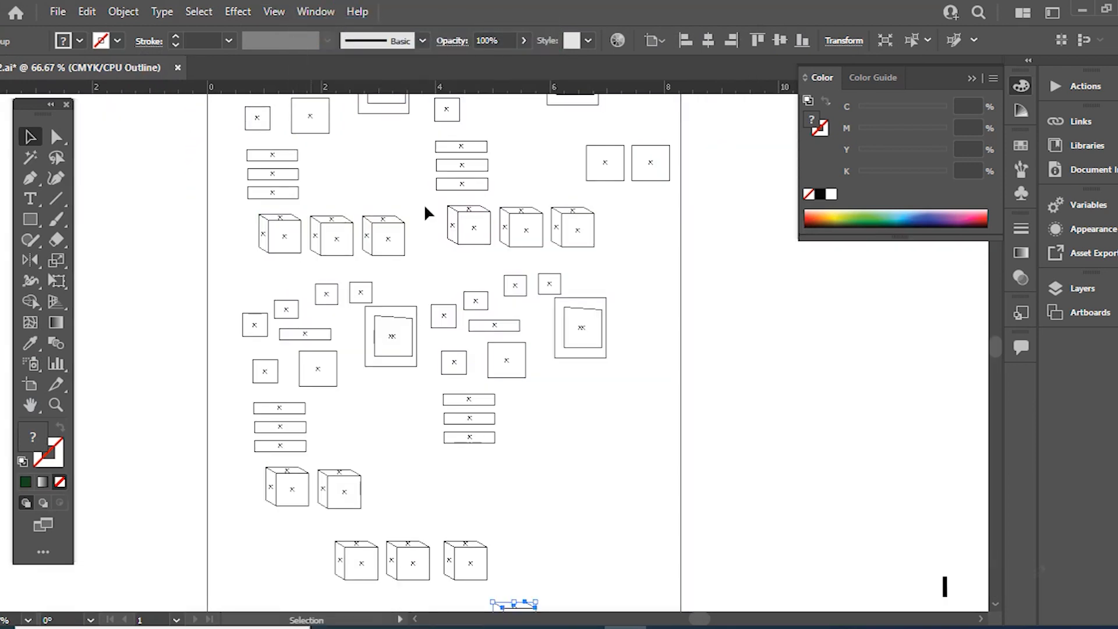
ctrl+click(499, 344)
ctrl+click(498, 343)
ctrl+click(498, 392)
drag(515, 507, 407, 150)
drag(451, 527, 426, 306)
scroll(428, 326, down, 1)
- Return the artwork to Preview and sketch a square in the empty area beside the lowest cube with the Rectangle tool
click(30, 221)
click(272, 12)
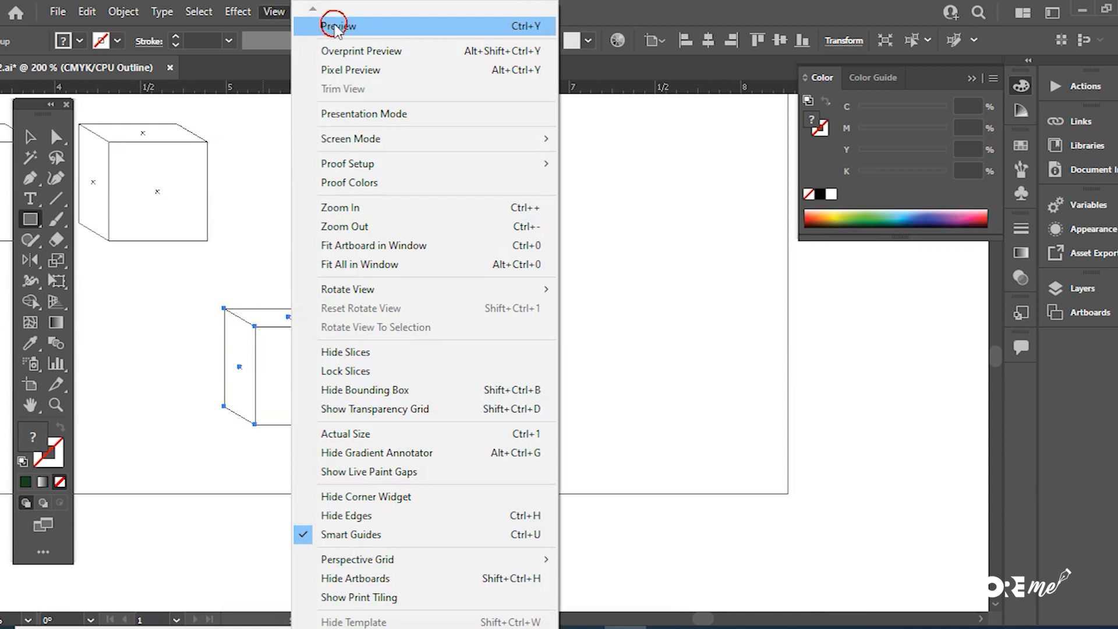
click(336, 27)
drag(539, 220, 663, 345)
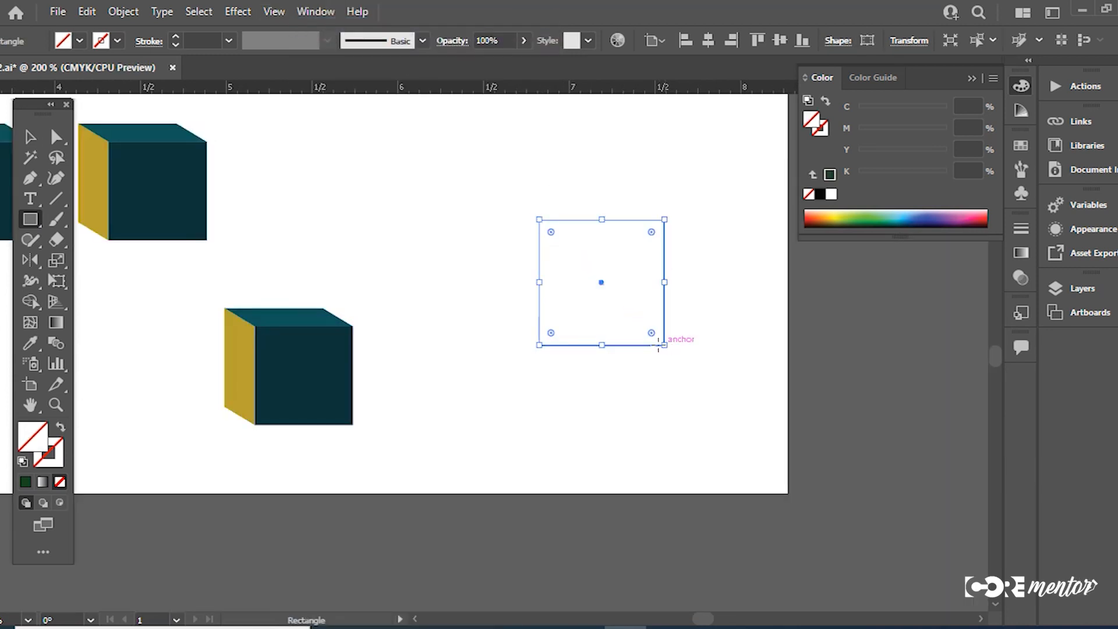
- Fill the new square with bright red (C 0, M 99.68, Y 96.61, K 0)
double_click(36, 434)
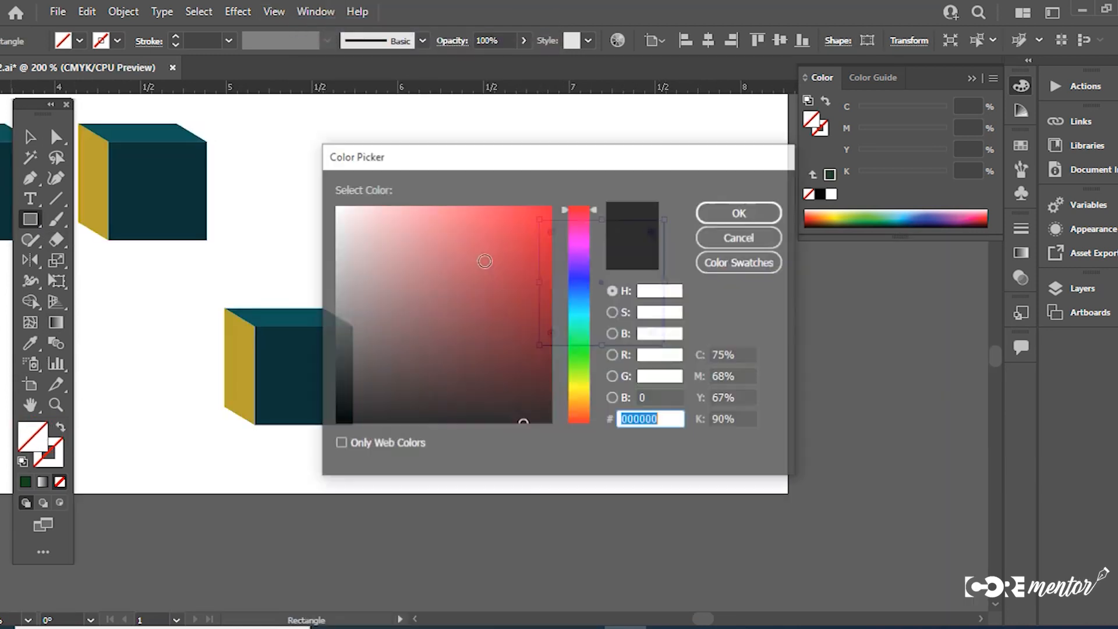
click(517, 250)
click(722, 213)
key(v)
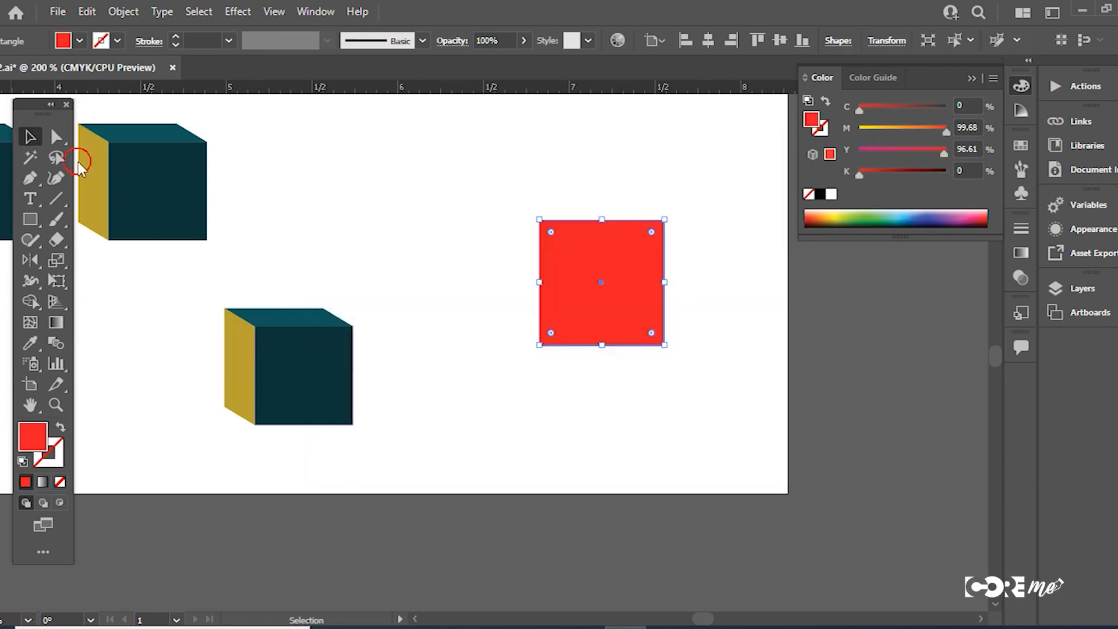
- Make two copies of the red square, one to its right filled yellow and one to its upper left filled dark blue
drag(492, 289, 322, 292)
drag(405, 297, 536, 292)
click(840, 214)
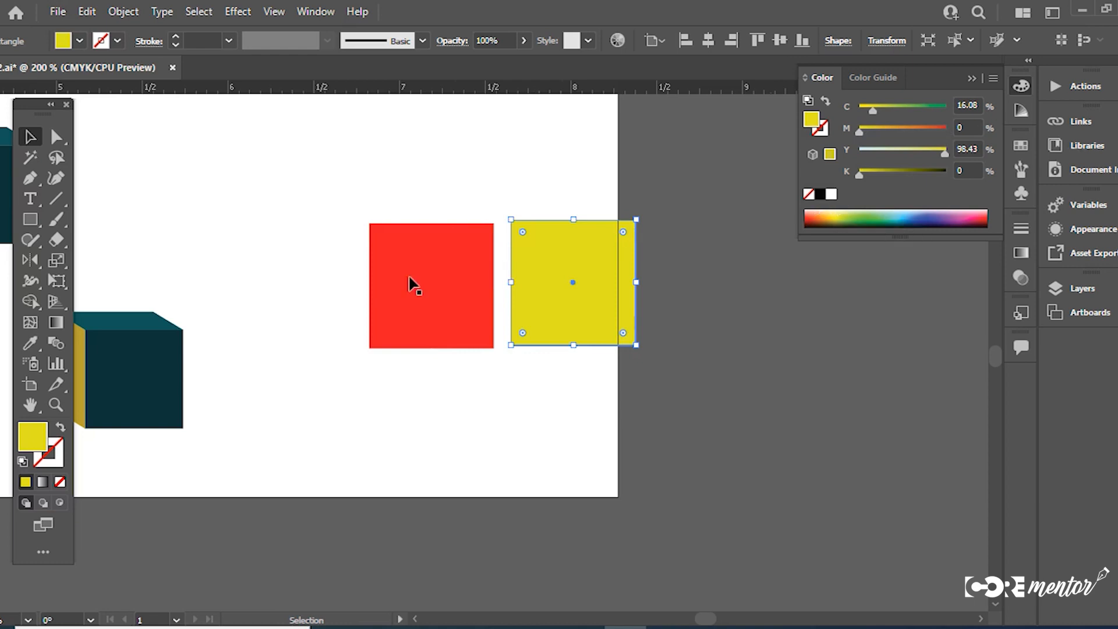
drag(602, 282, 340, 190)
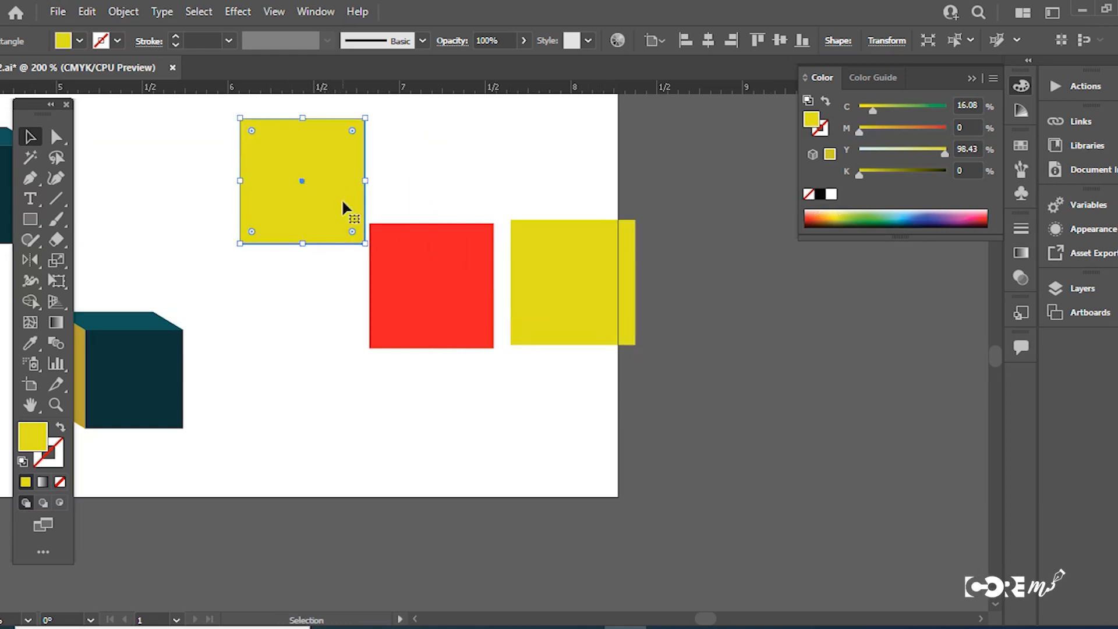
click(933, 219)
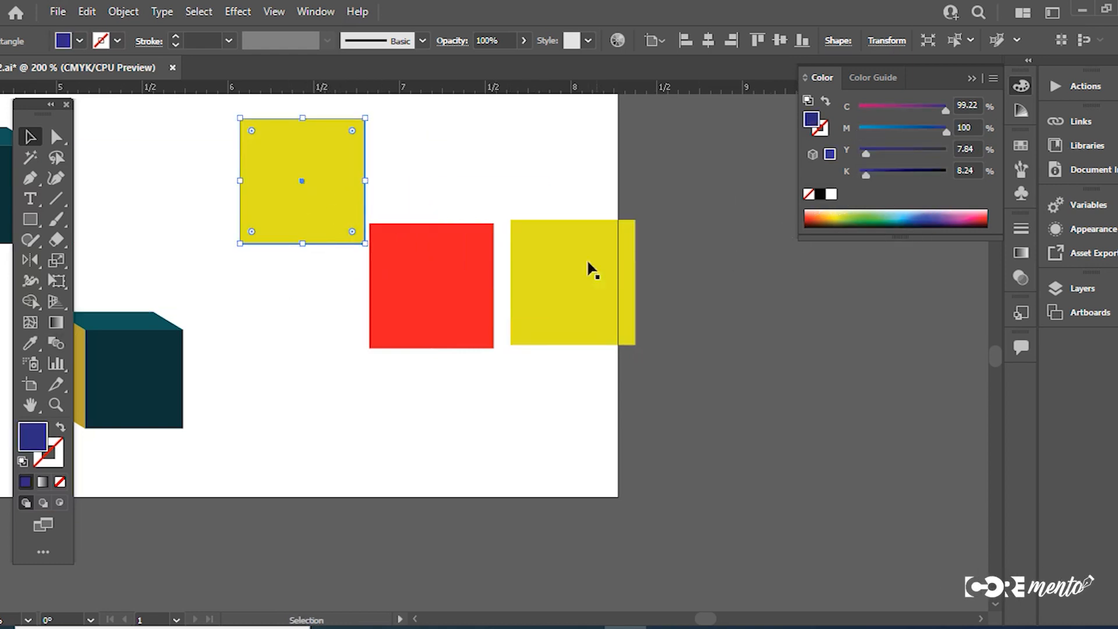
- Snap the yellow square against the red square's right edge and the blue square against its left edge
mouse_move(554, 274)
mouse_down()
mouse_move(546, 286)
mouse_move(536, 277)
mouse_up()
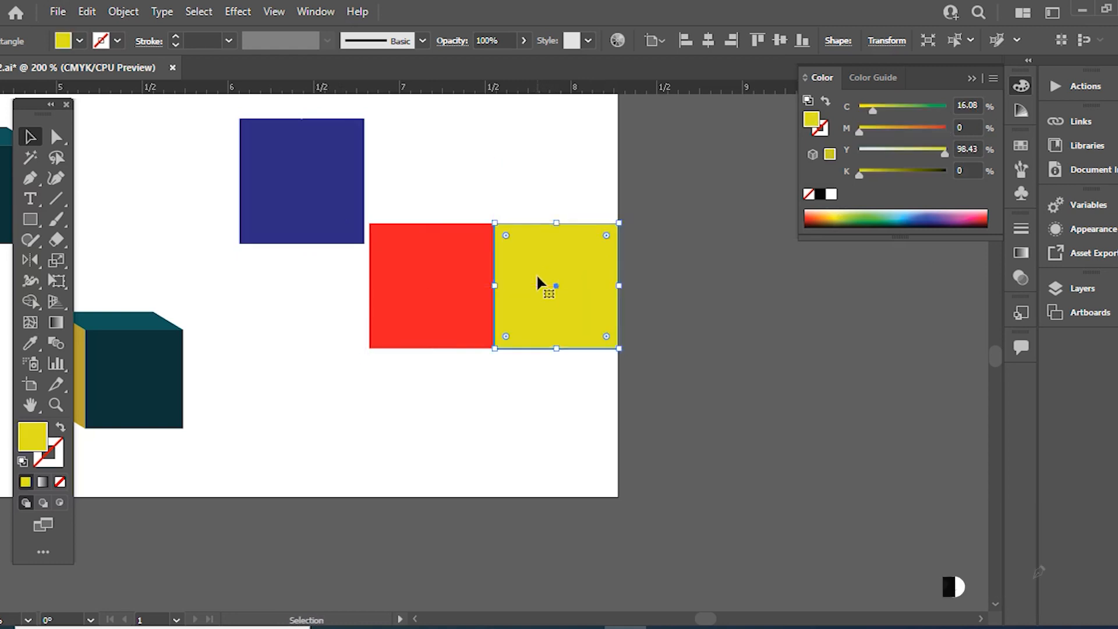
click(290, 317)
drag(323, 205, 327, 304)
click(389, 415)
- Examine the shared edge between the red and yellow squares at high magnification in Outline view to check their alignment
key(ctrl+space)
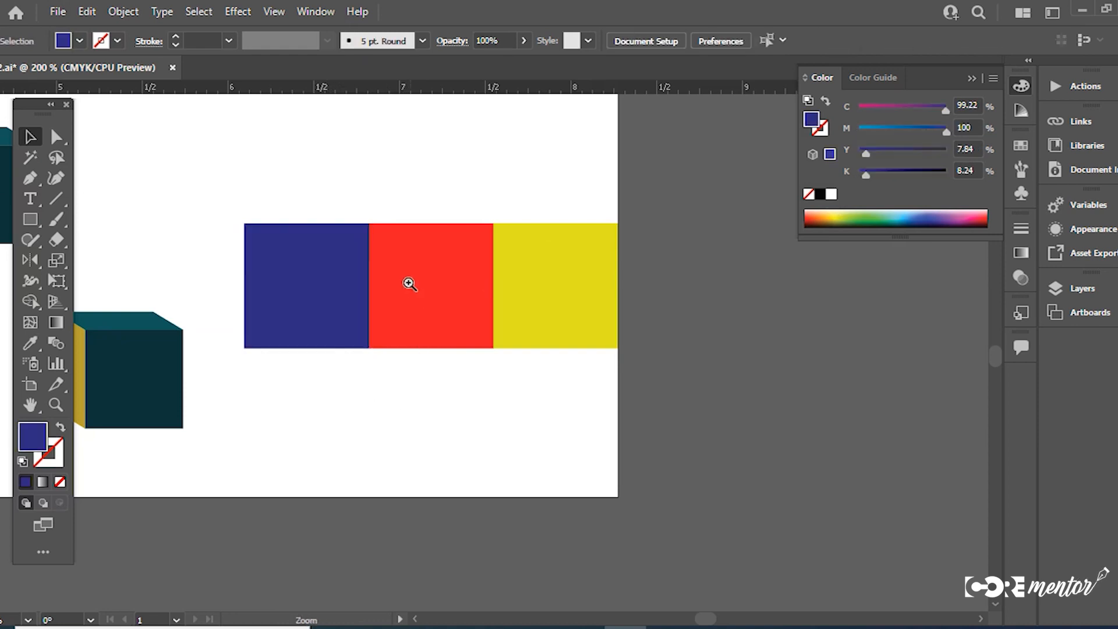
ctrl+click(441, 271)
ctrl+click(497, 297)
ctrl+click(569, 374)
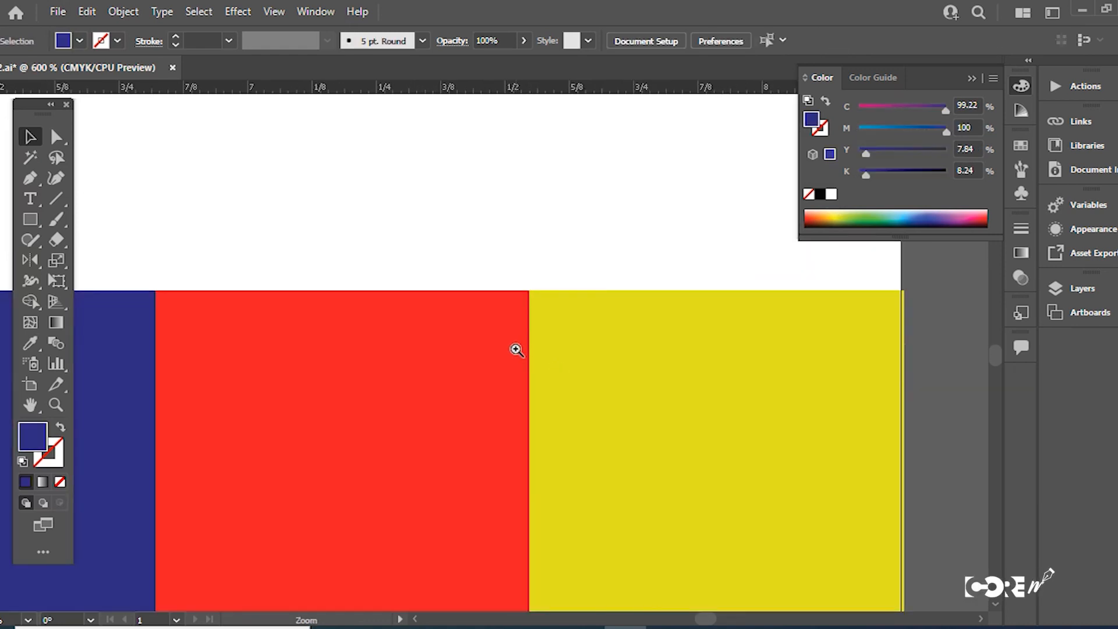
key(ctrl+y)
key(ctrl+space)
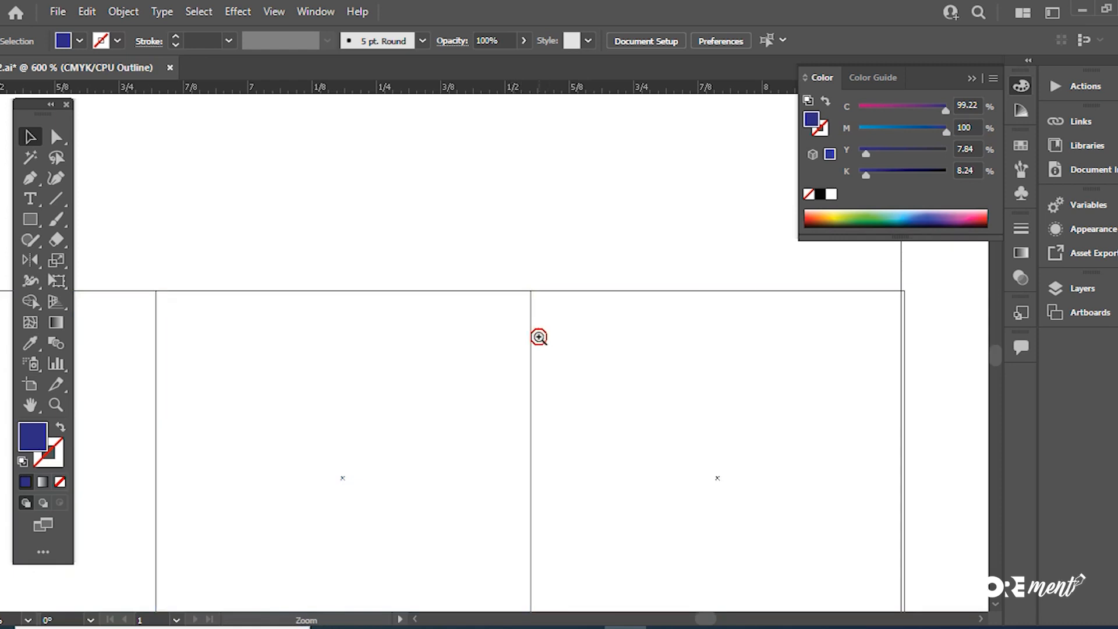
ctrl+click(536, 337)
ctrl+click(467, 344)
ctrl+click(467, 344)
ctrl+click(474, 326)
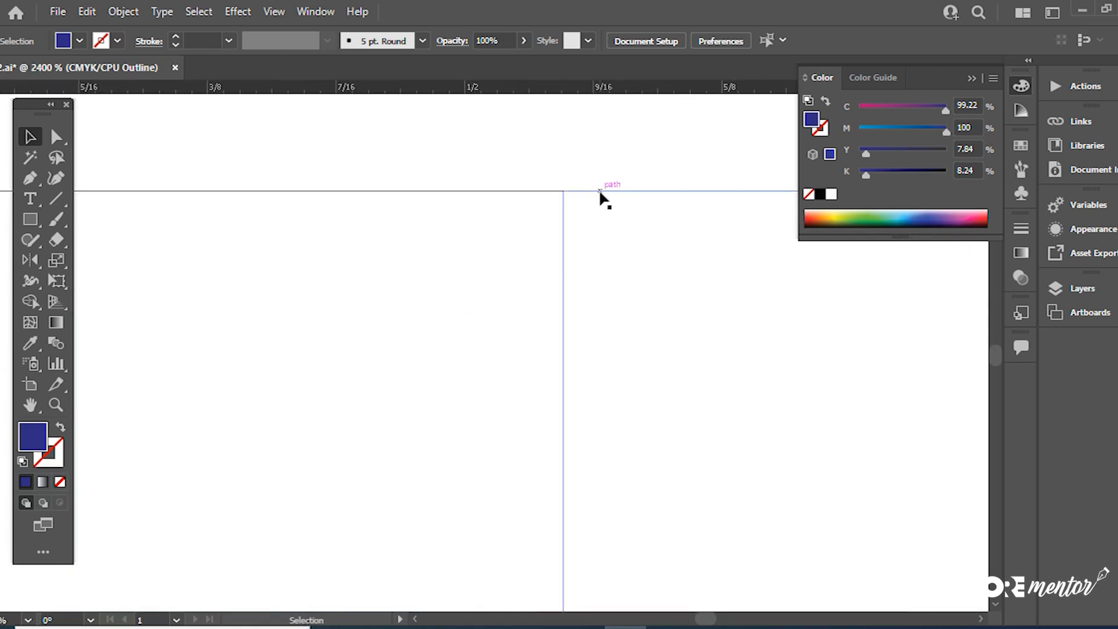
- Shift the yellow square slightly away from the red square's right edge and inspect the gap in Preview mode
mouse_move(600, 190)
mouse_down()
mouse_move(614, 193)
mouse_move(604, 194)
mouse_up()
click(574, 158)
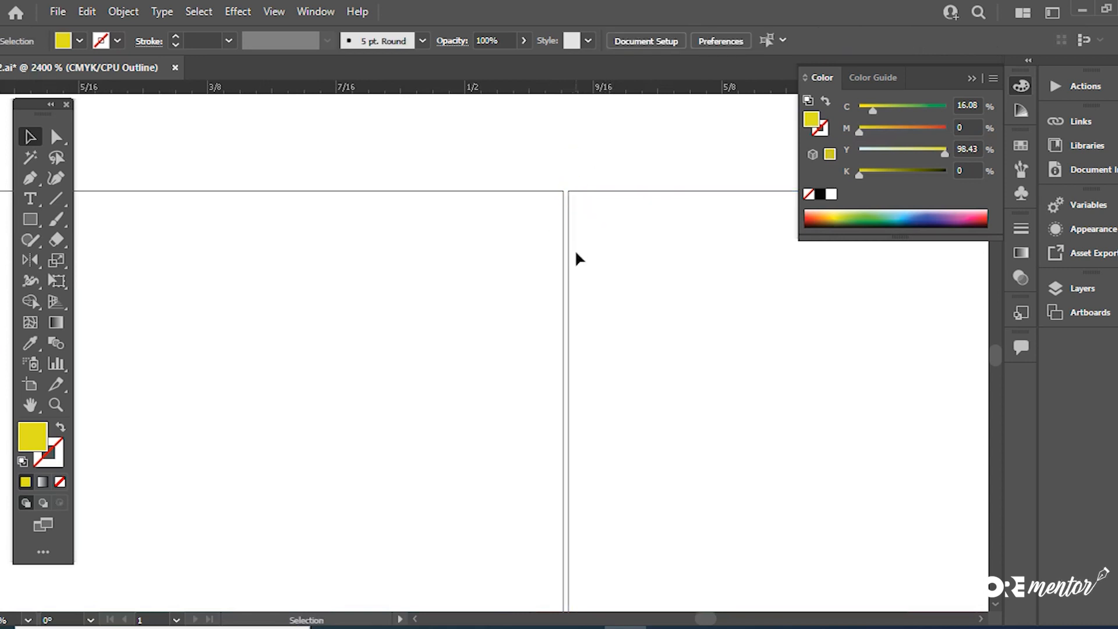
key(ctrl+y)
ctrl+alt+click(443, 362)
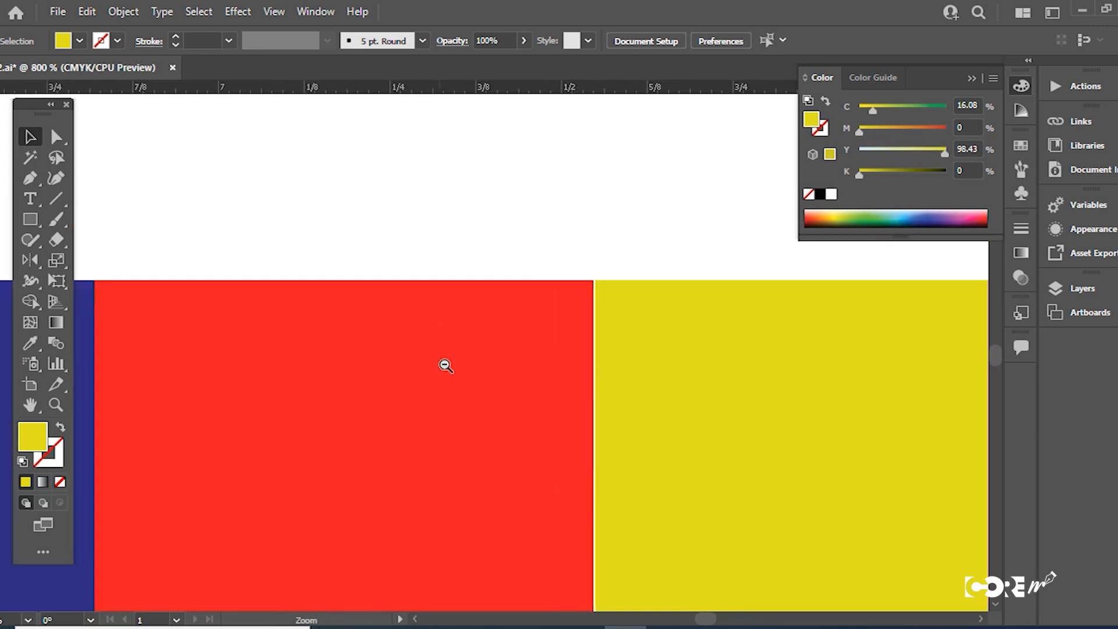
ctrl+alt+click(474, 369)
ctrl+alt+click(474, 369)
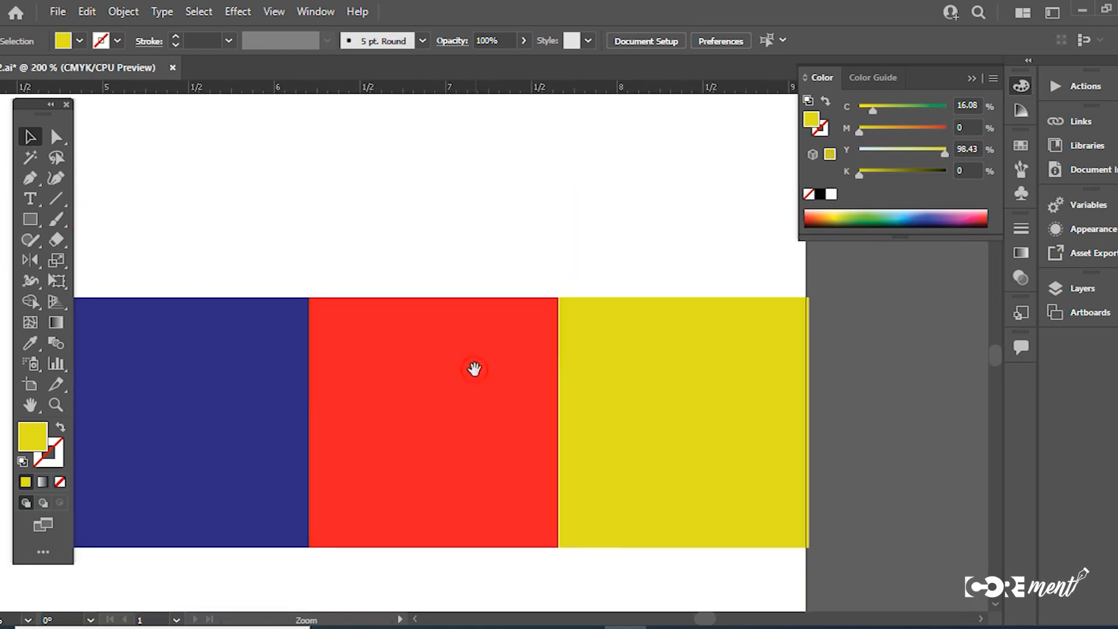
ctrl+alt+click(474, 369)
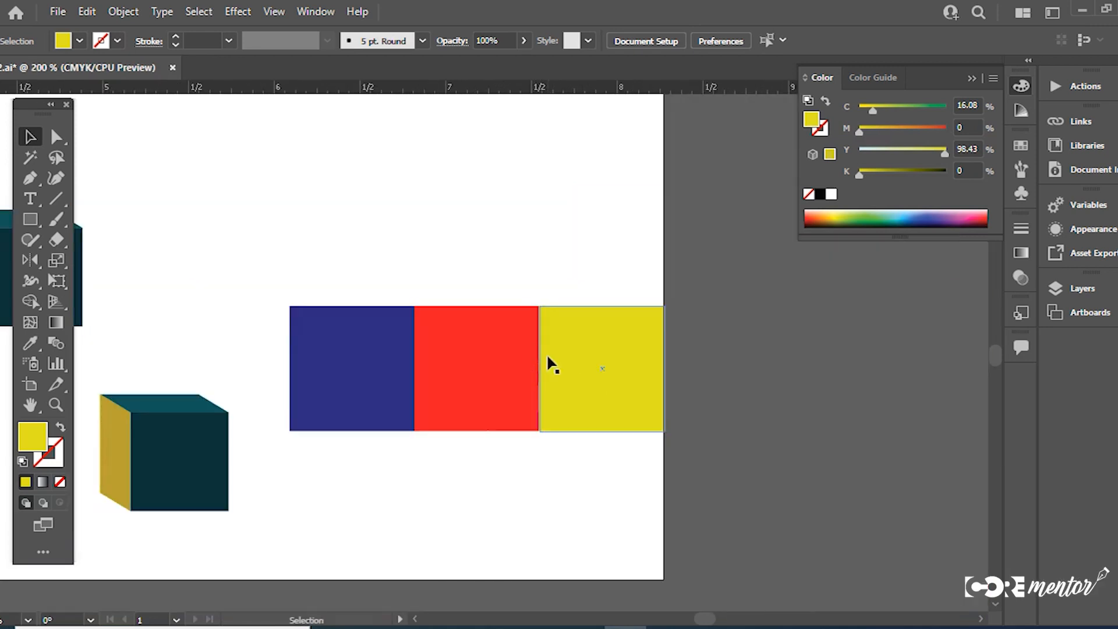
- Examine the boundary between the red and yellow squares in Outline view, from the whole row up to high magnification
key(ctrl+y)
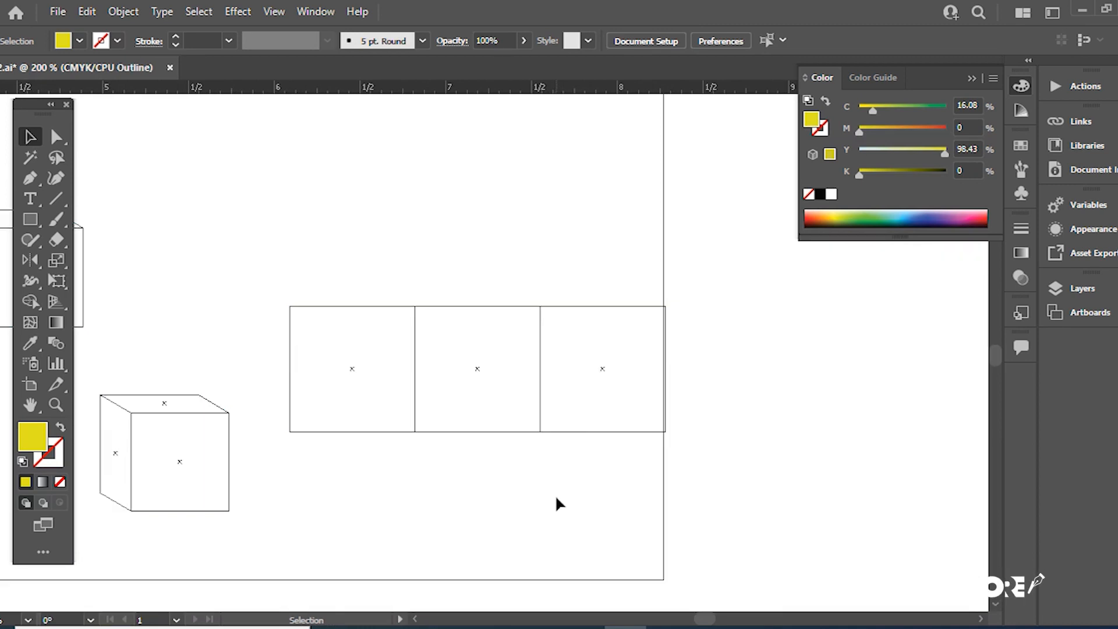
ctrl+click(548, 361)
ctrl+click(546, 360)
ctrl+click(479, 328)
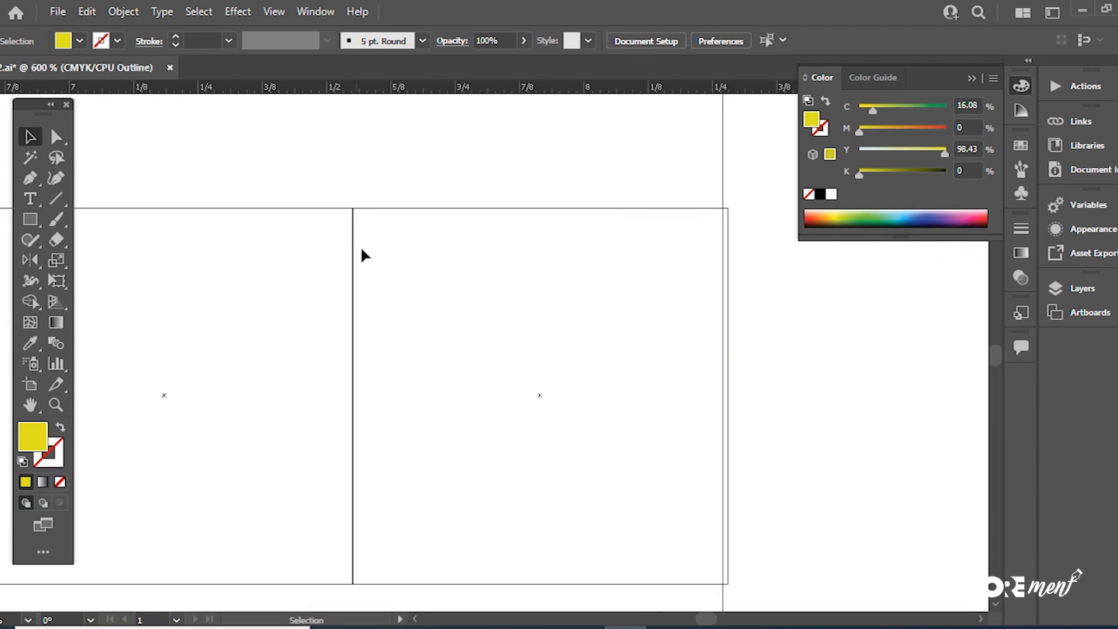
drag(372, 290, 597, 285)
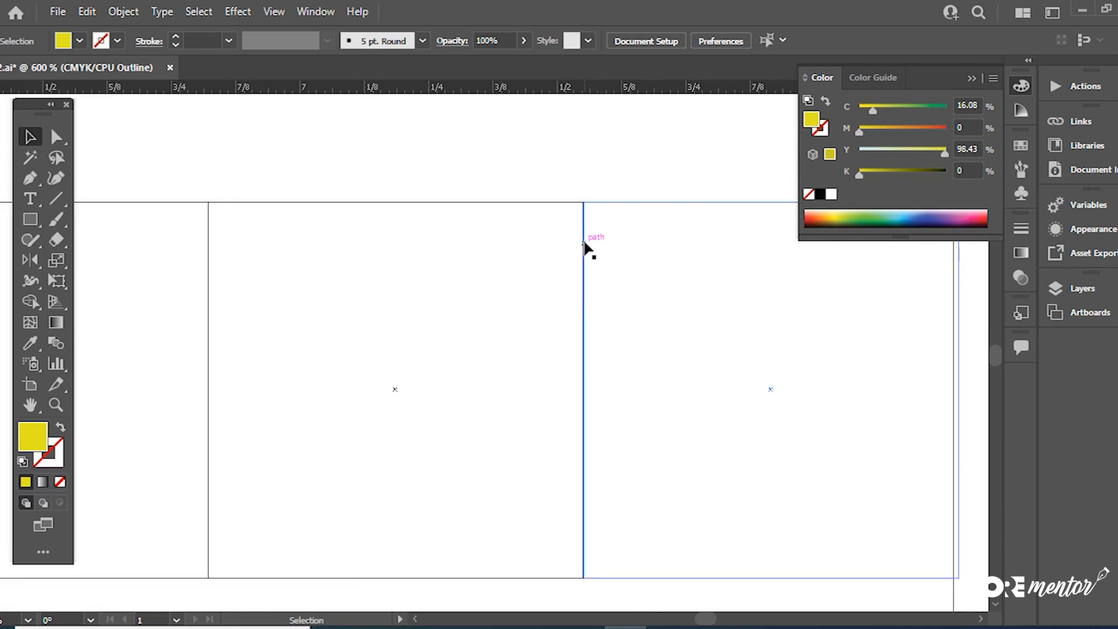
ctrl+click(566, 299)
ctrl+click(568, 299)
ctrl+click(490, 288)
ctrl+click(437, 303)
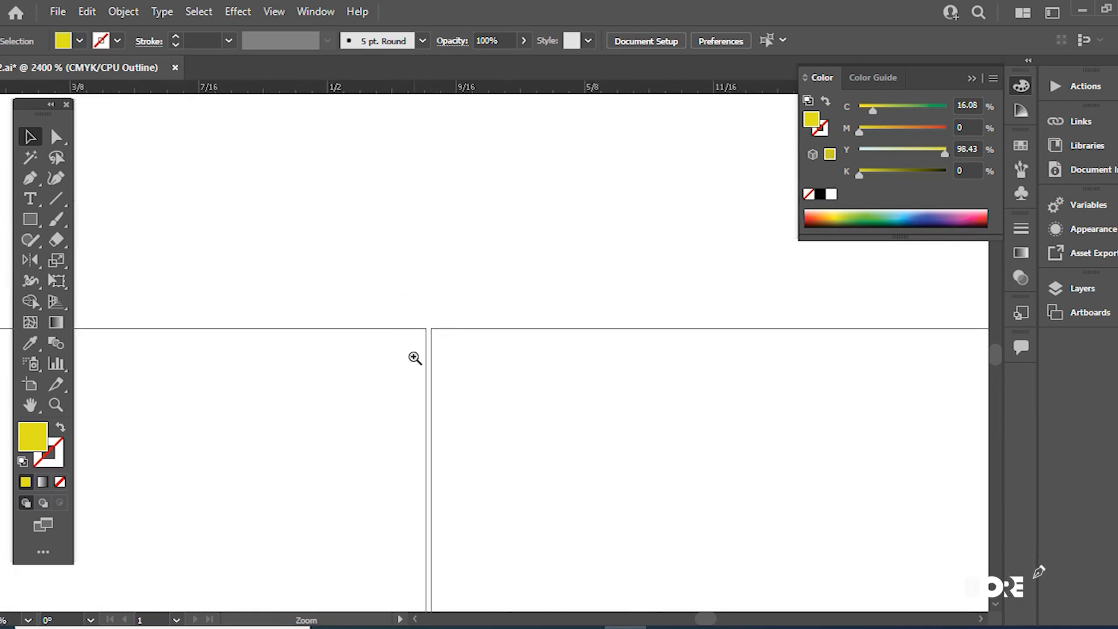
- Move the yellow square back towards the red square's right edge and compare their boundary in Outline and Preview modes
drag(451, 330, 446, 333)
key(ctrl+y)
key(ctrl+y)
key(ctrl+y)
key(ctrl+y)
key(ctrl+y)
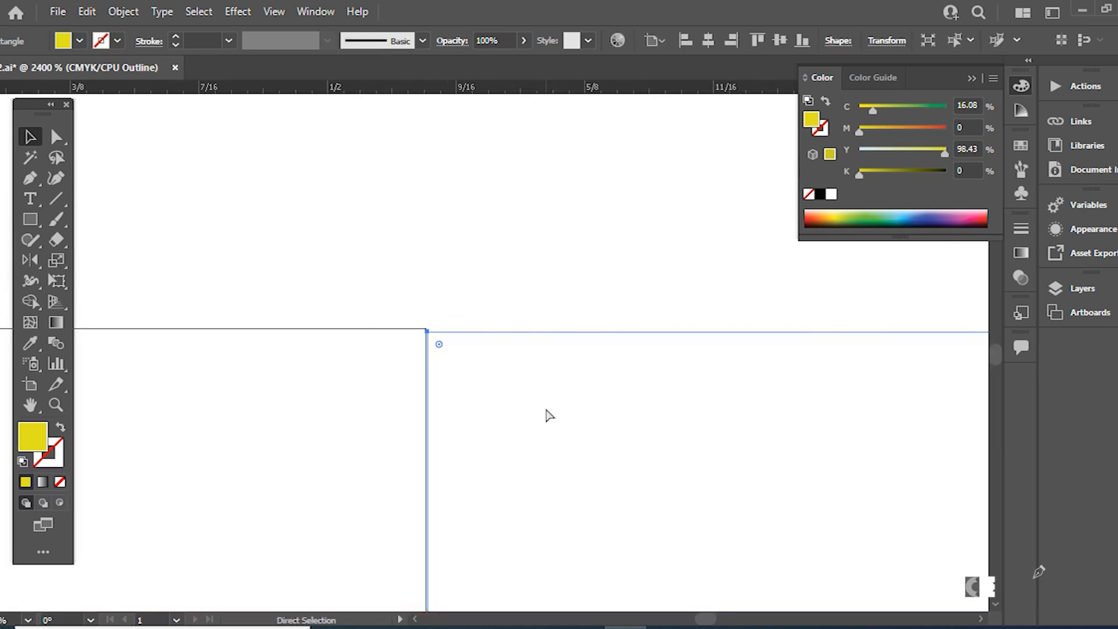
- Move the dark blue square straight down from the row and give it the default white fill and 1 pt black stroke
ctrl+alt+click(483, 334)
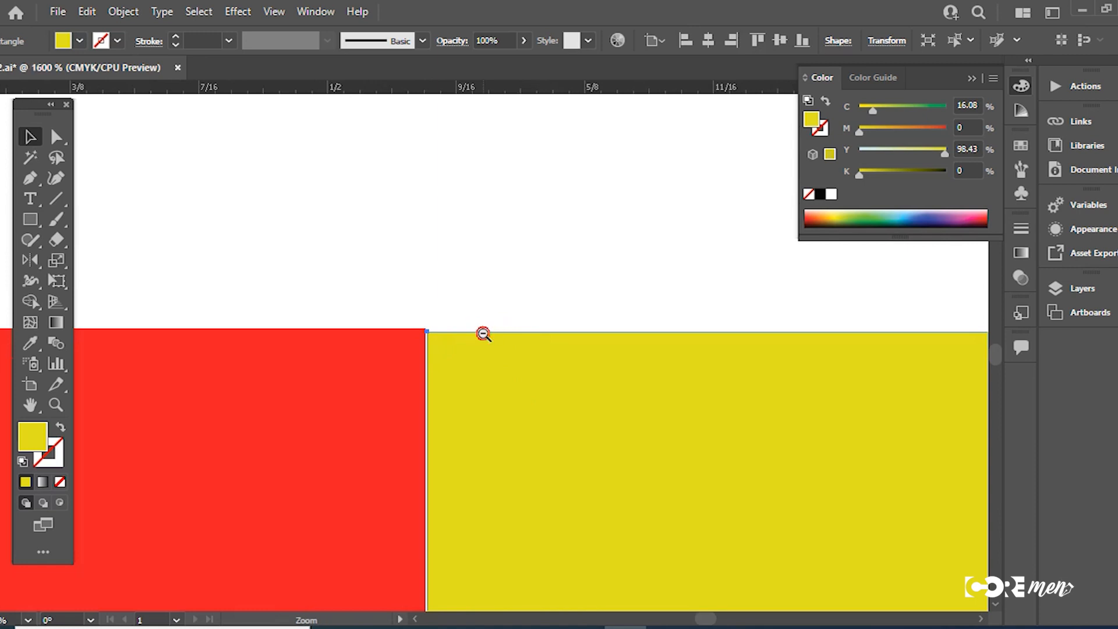
ctrl+alt+click(484, 334)
ctrl+alt+click(484, 334)
ctrl+alt+click(484, 334)
drag(558, 315, 609, 232)
click(350, 329)
drag(280, 202, 280, 356)
drag(372, 338, 351, 352)
key(d)
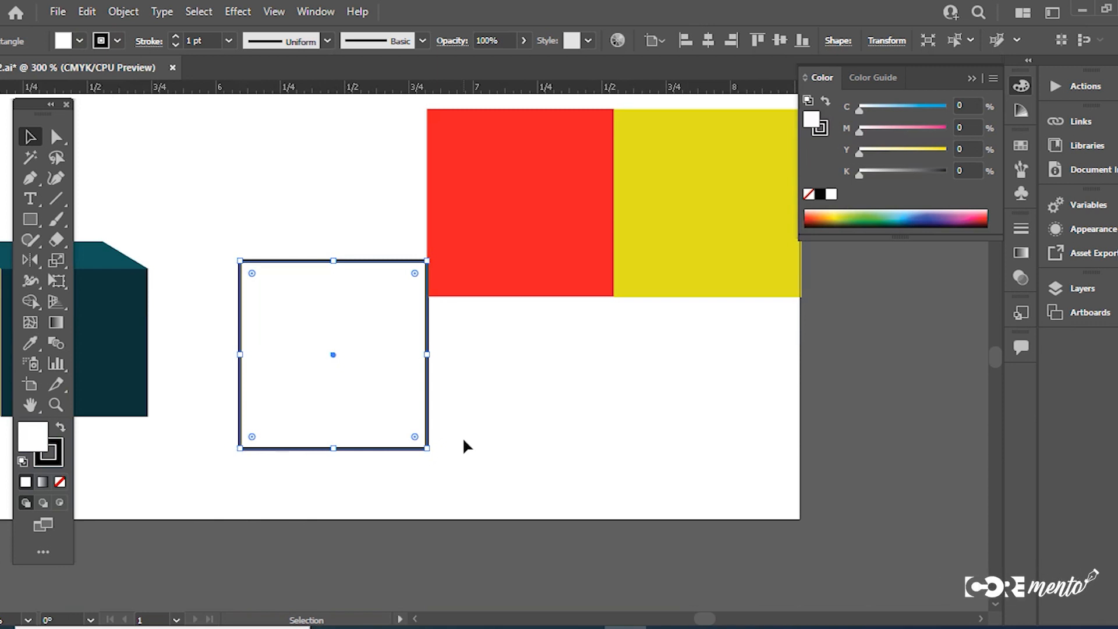
- Select the red square and look over the rest of the artwork on the artboard
click(530, 276)
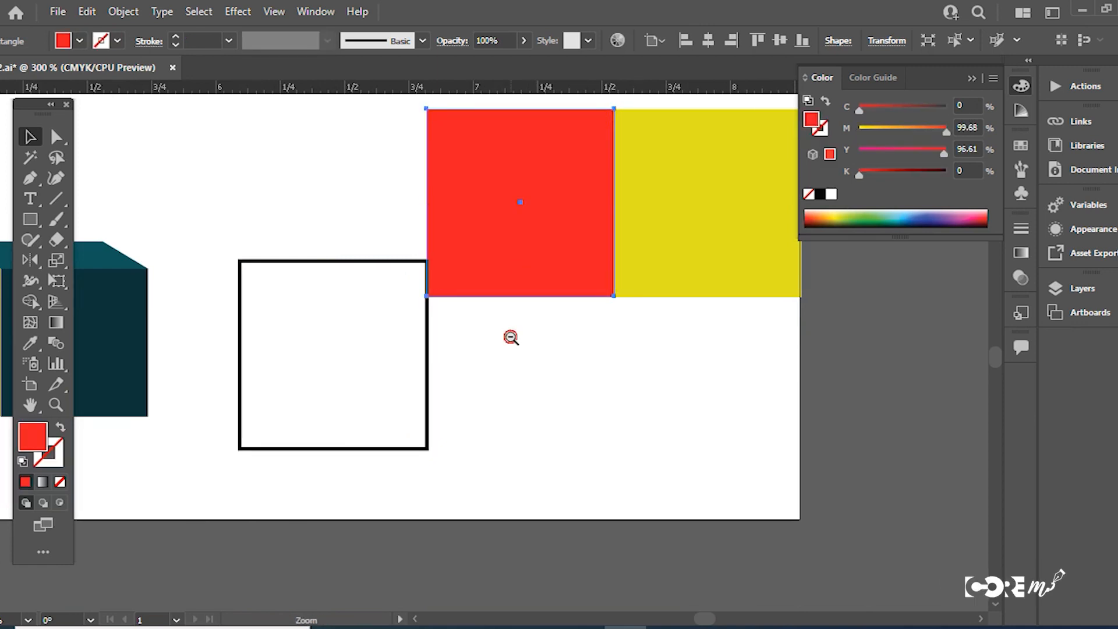
ctrl+alt+click(512, 334)
drag(354, 340, 593, 404)
ctrl+alt+click(473, 290)
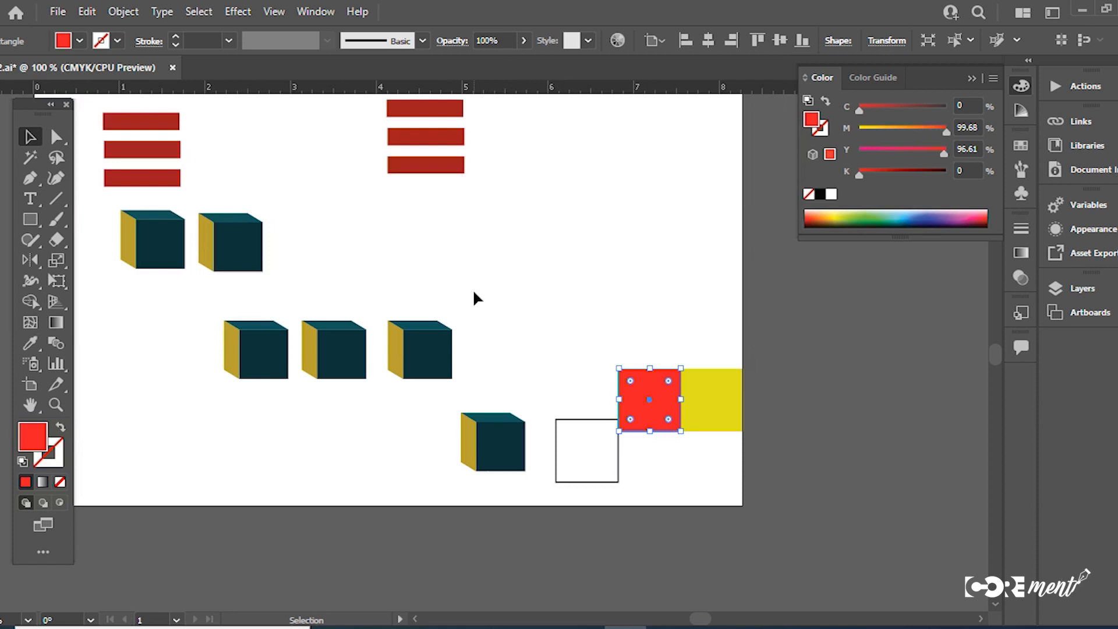
key(ctrl+alt+space)
click(449, 296)
drag(474, 314, 452, 470)
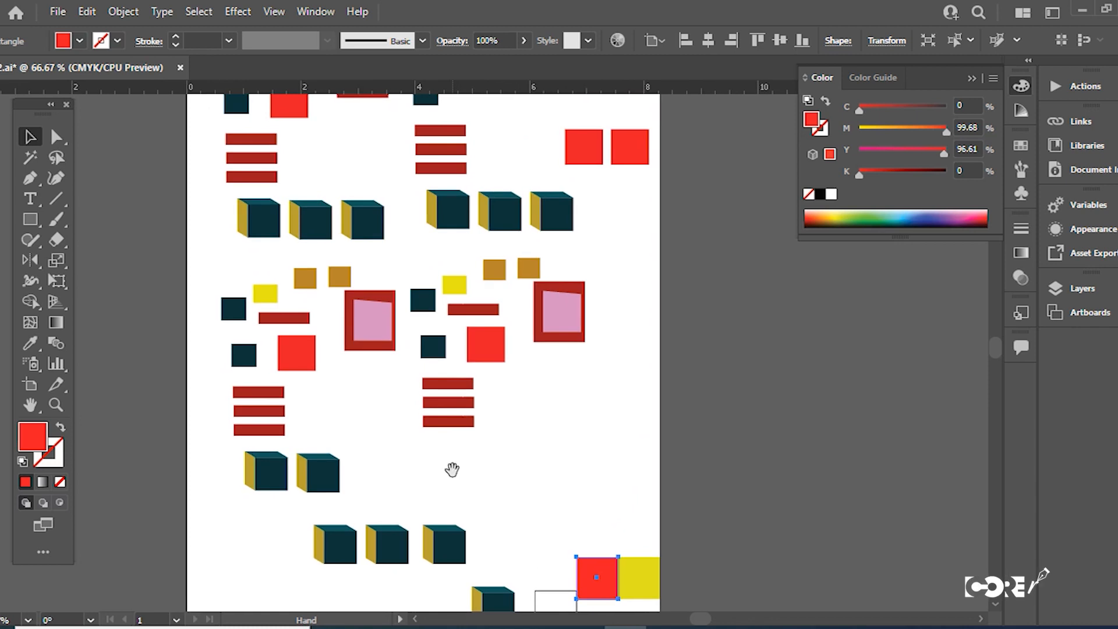